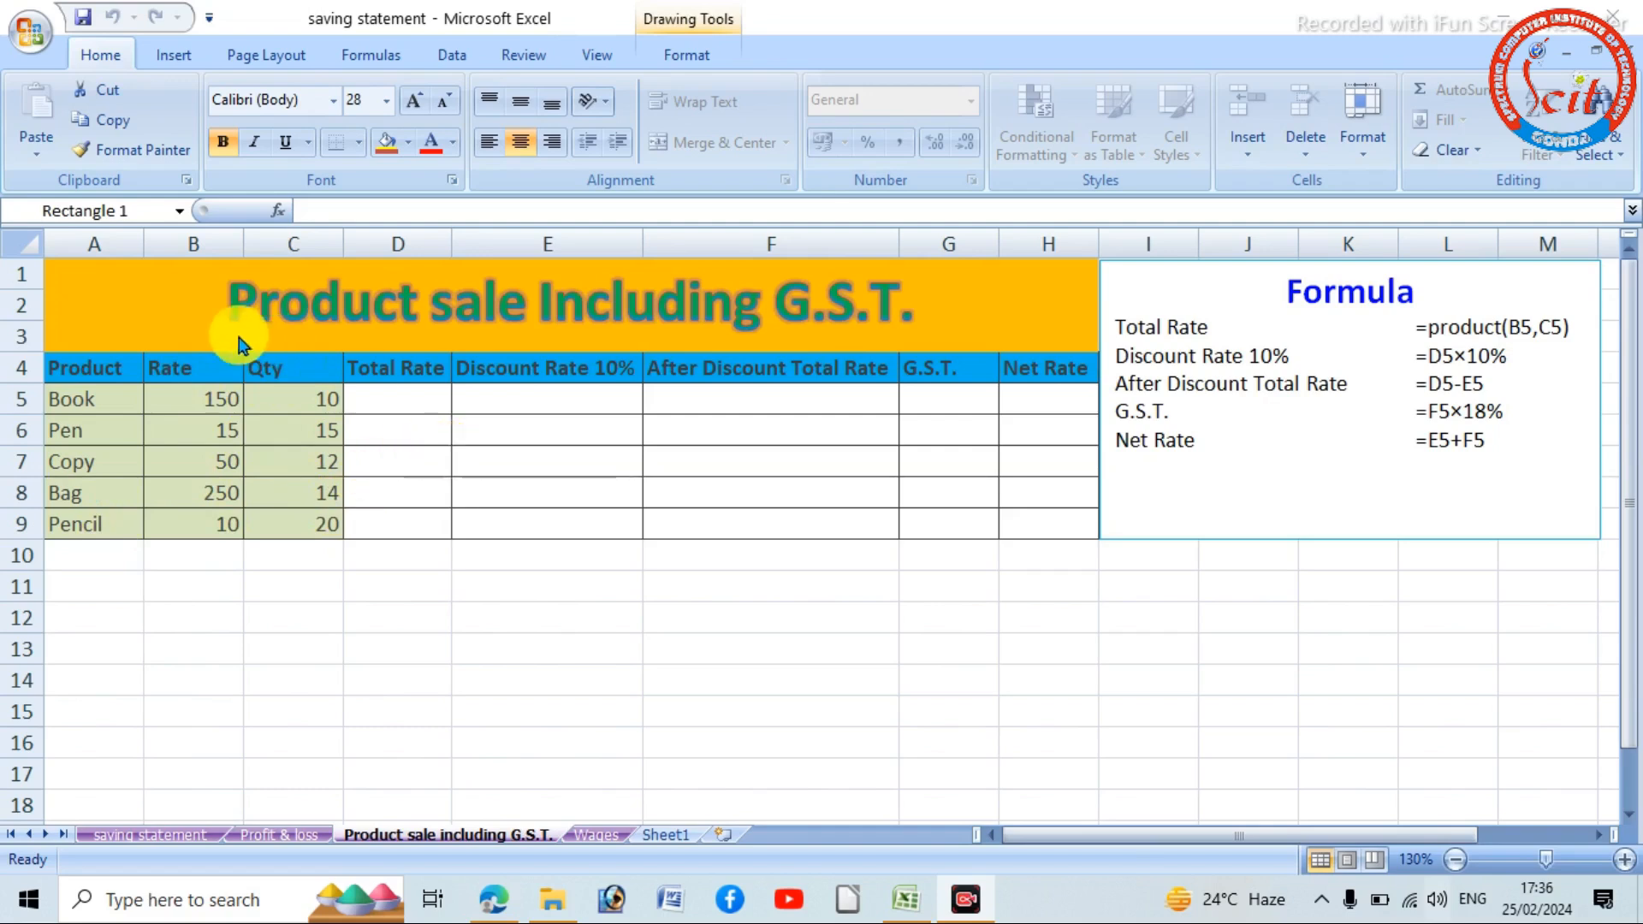
- Fill the title banner with standard yellow and apply the red-outlined WordArt style to the word G.S.T. in it
click(186, 303)
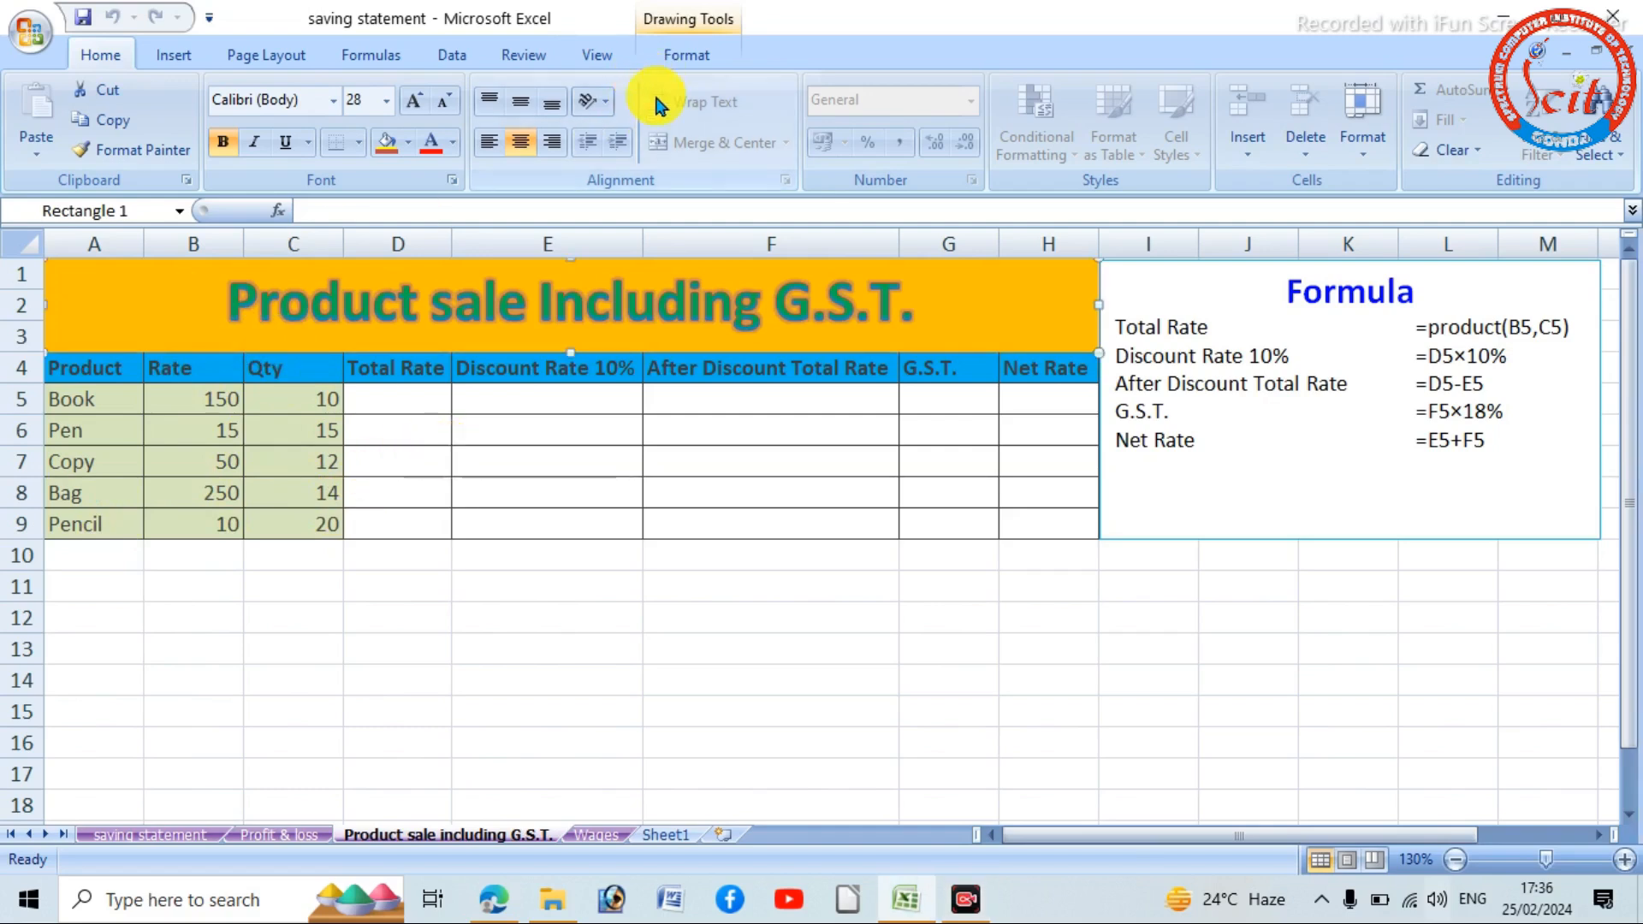
click(691, 53)
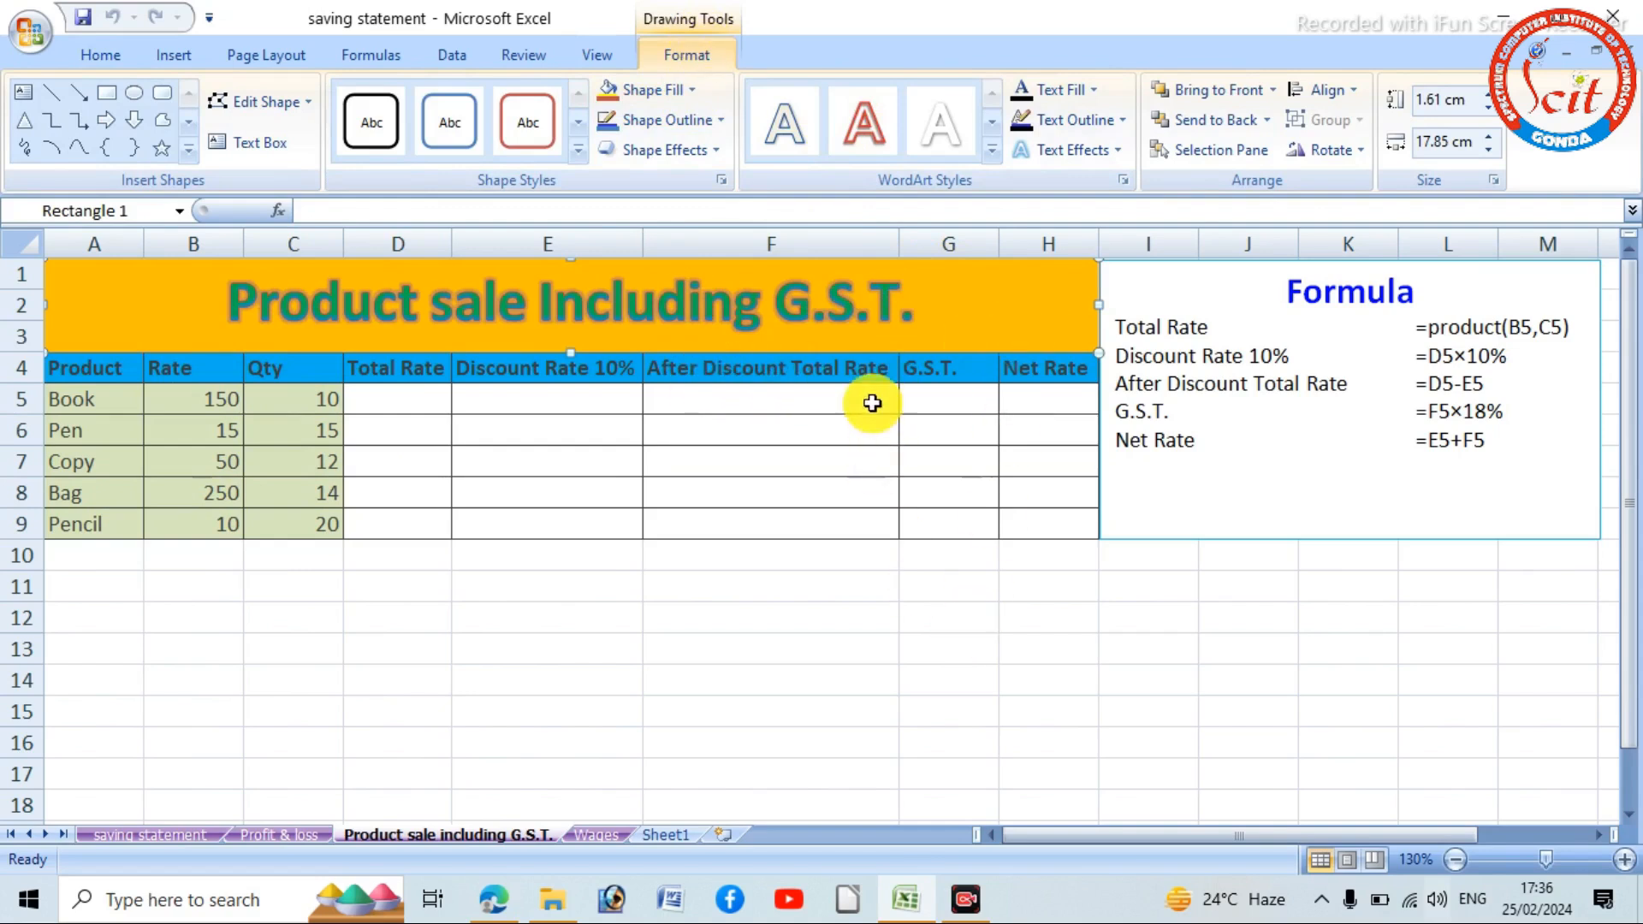
click(692, 89)
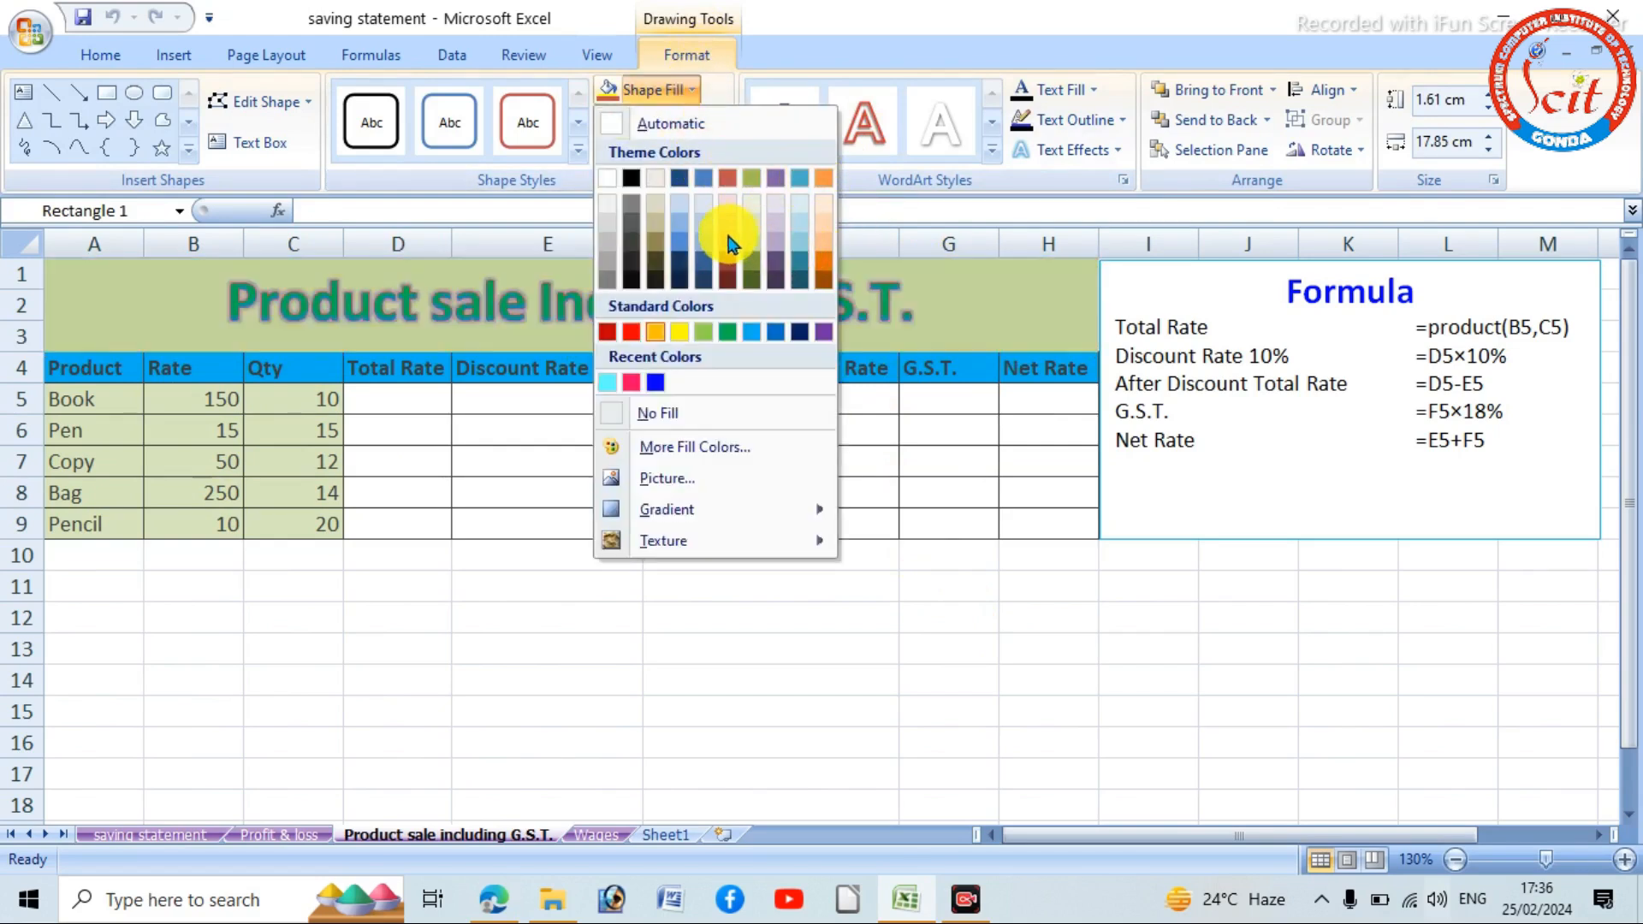
click(679, 333)
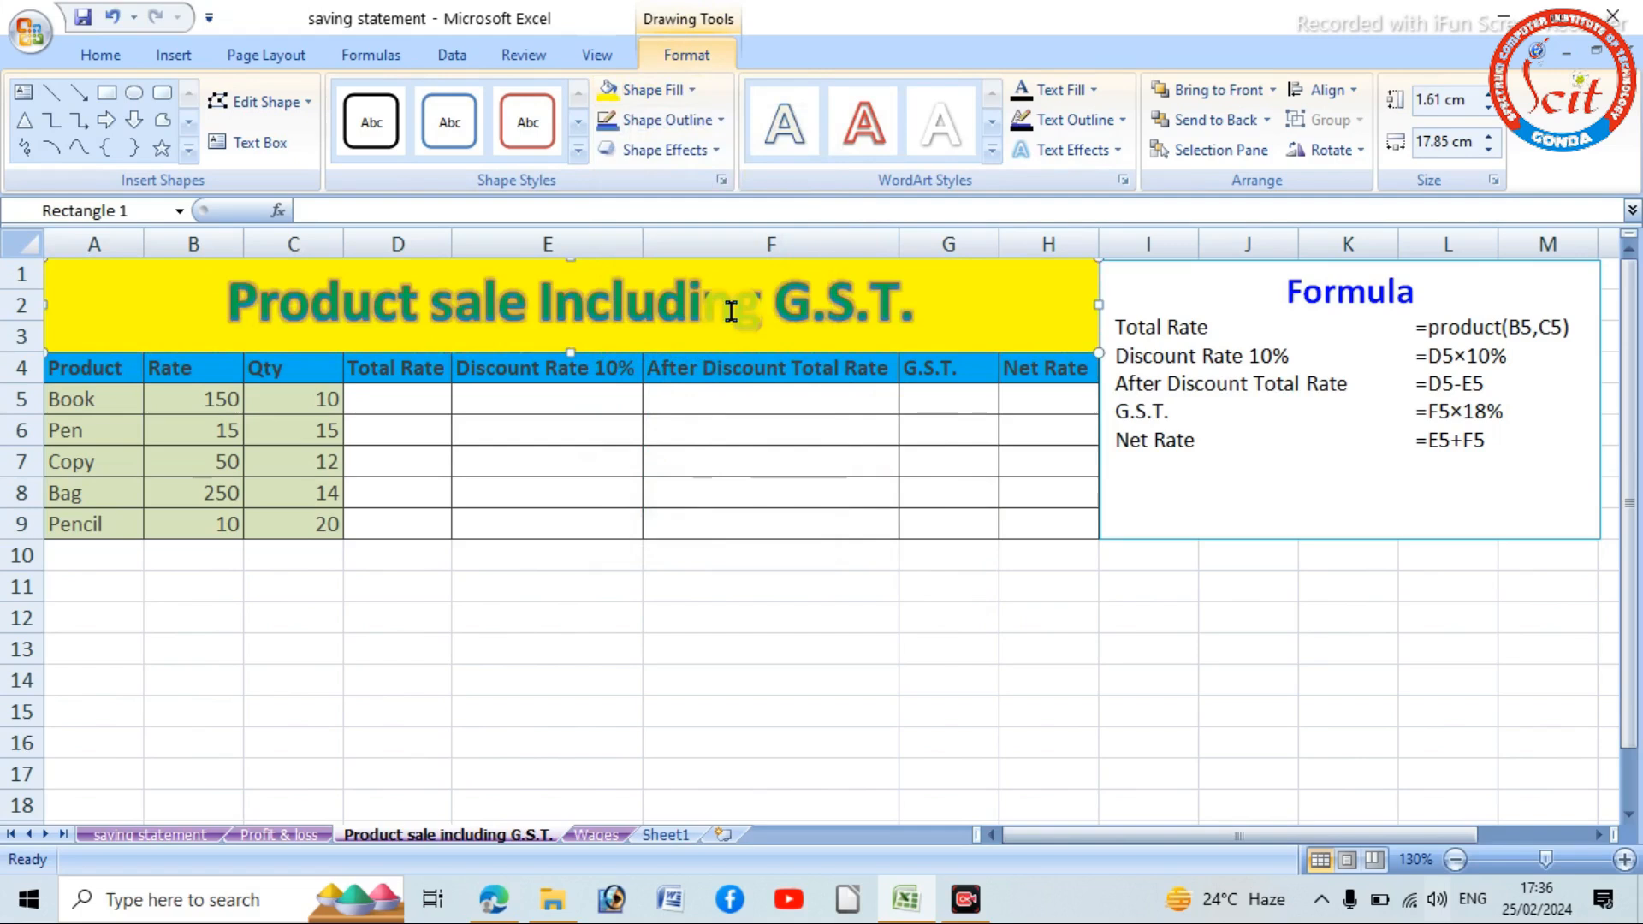
click(801, 317)
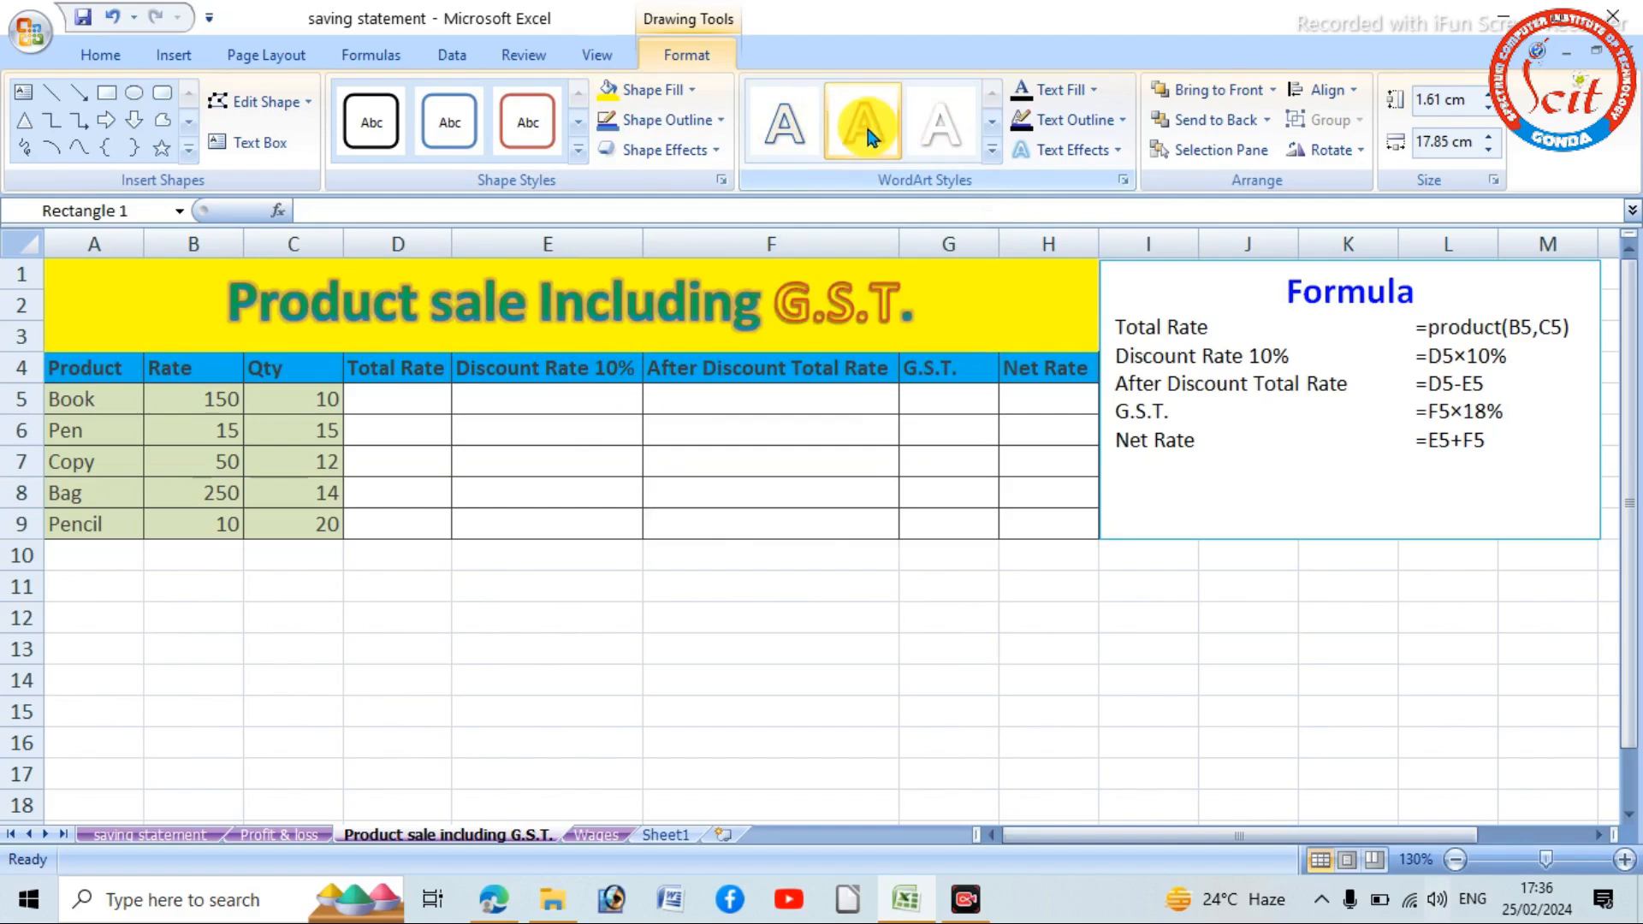
click(867, 122)
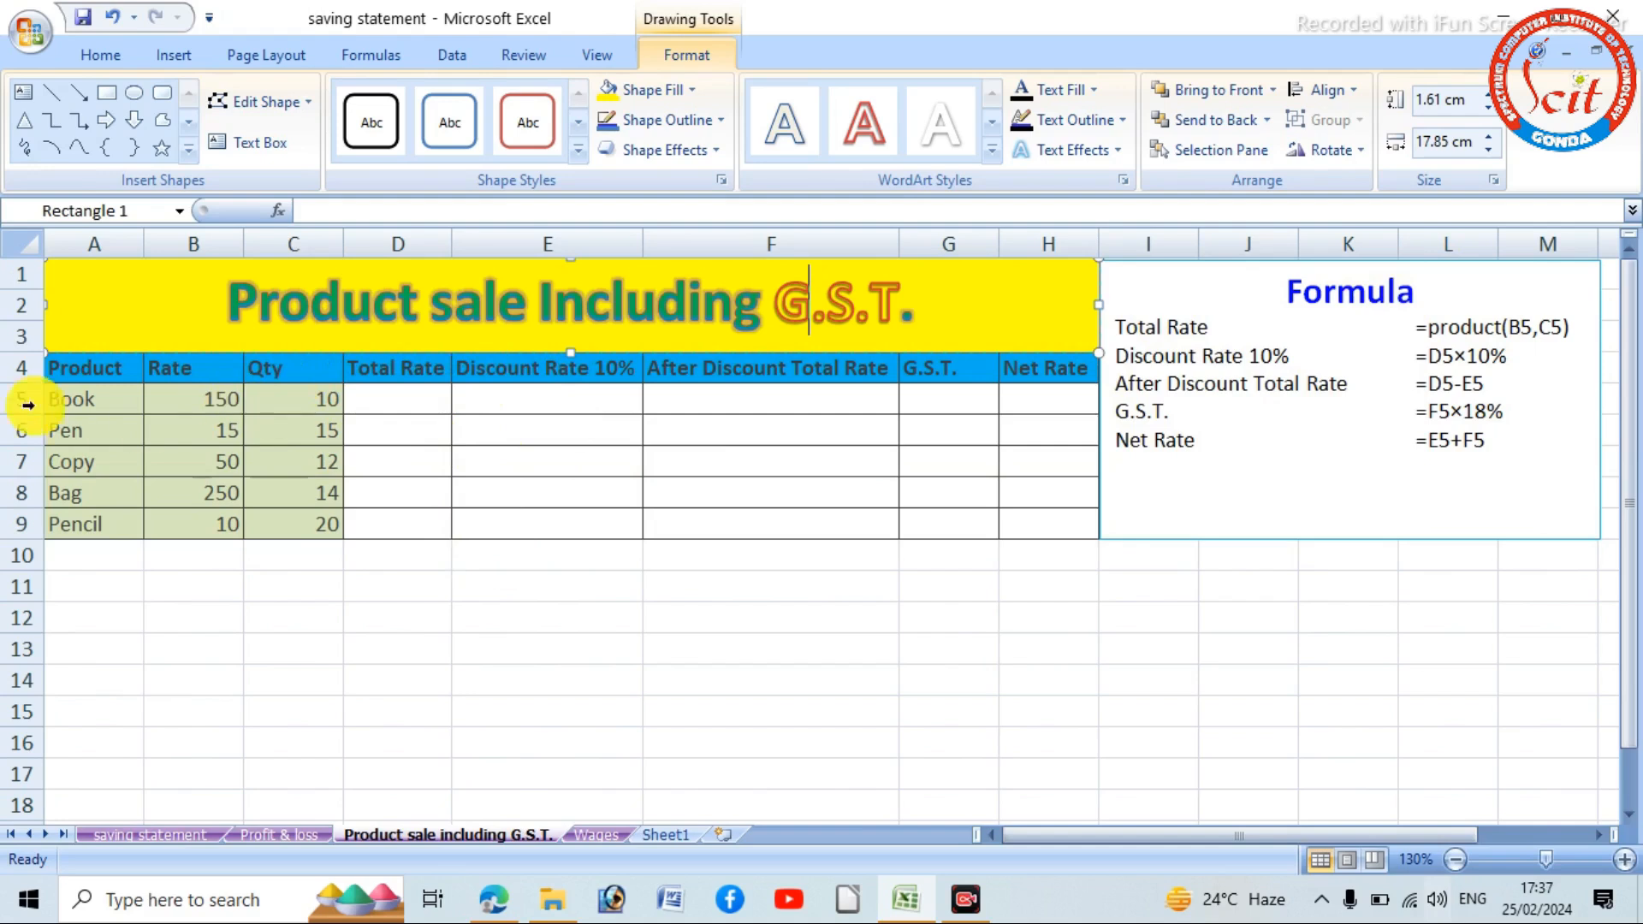
- Replace the Total Rate column header in D4 with Amount
click(425, 371)
double_click(424, 370)
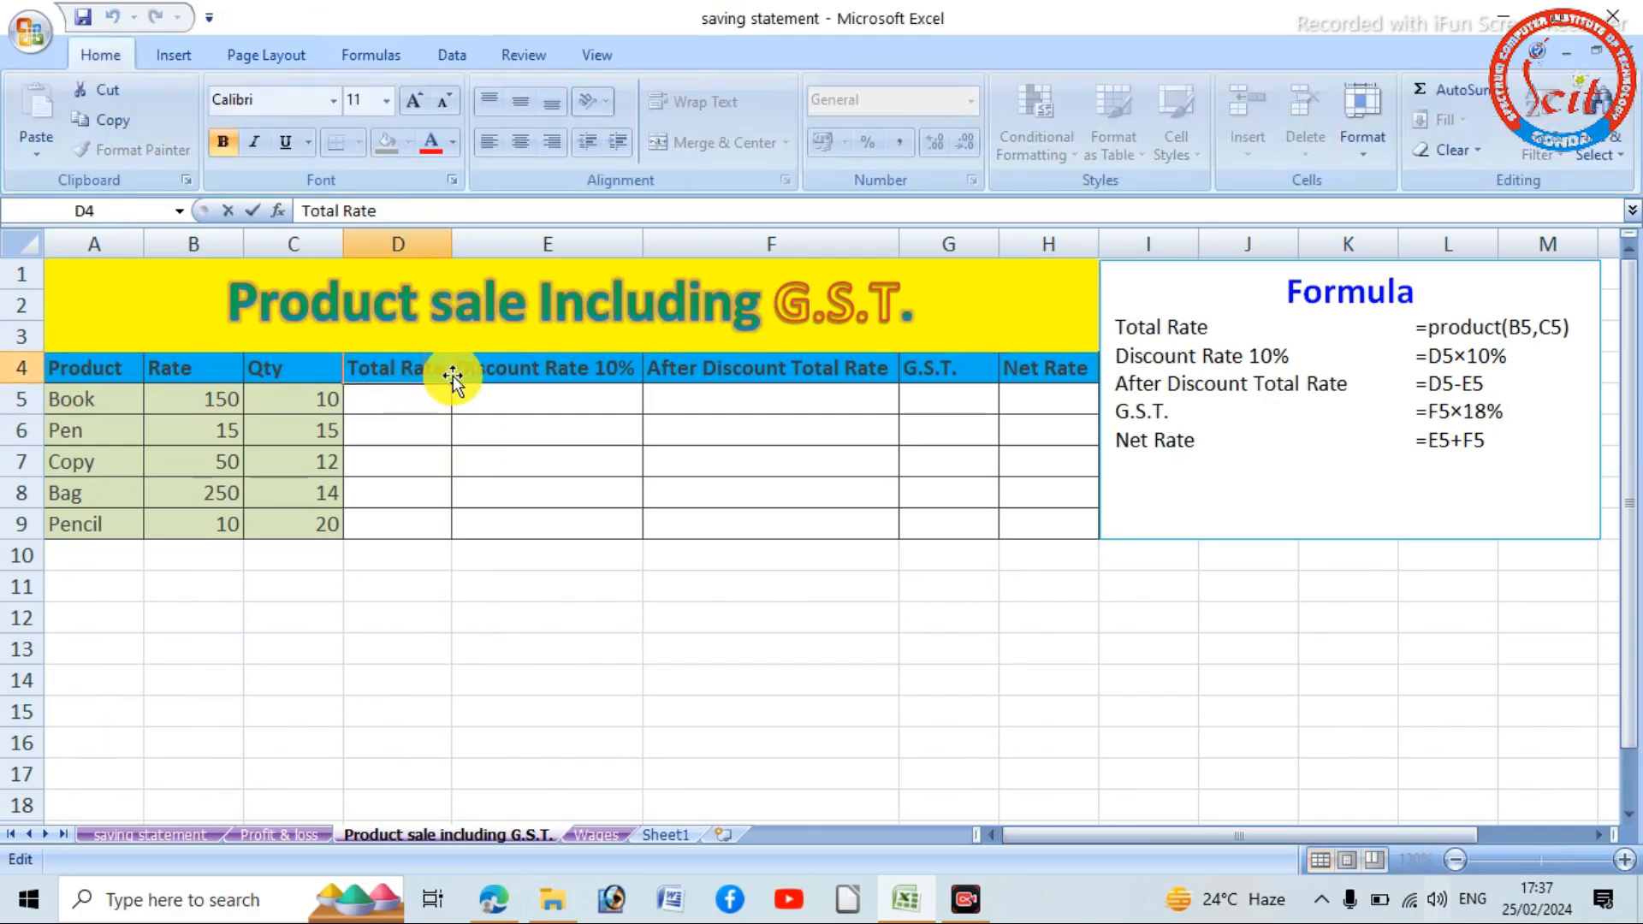
key(Escape)
double_click(443, 364)
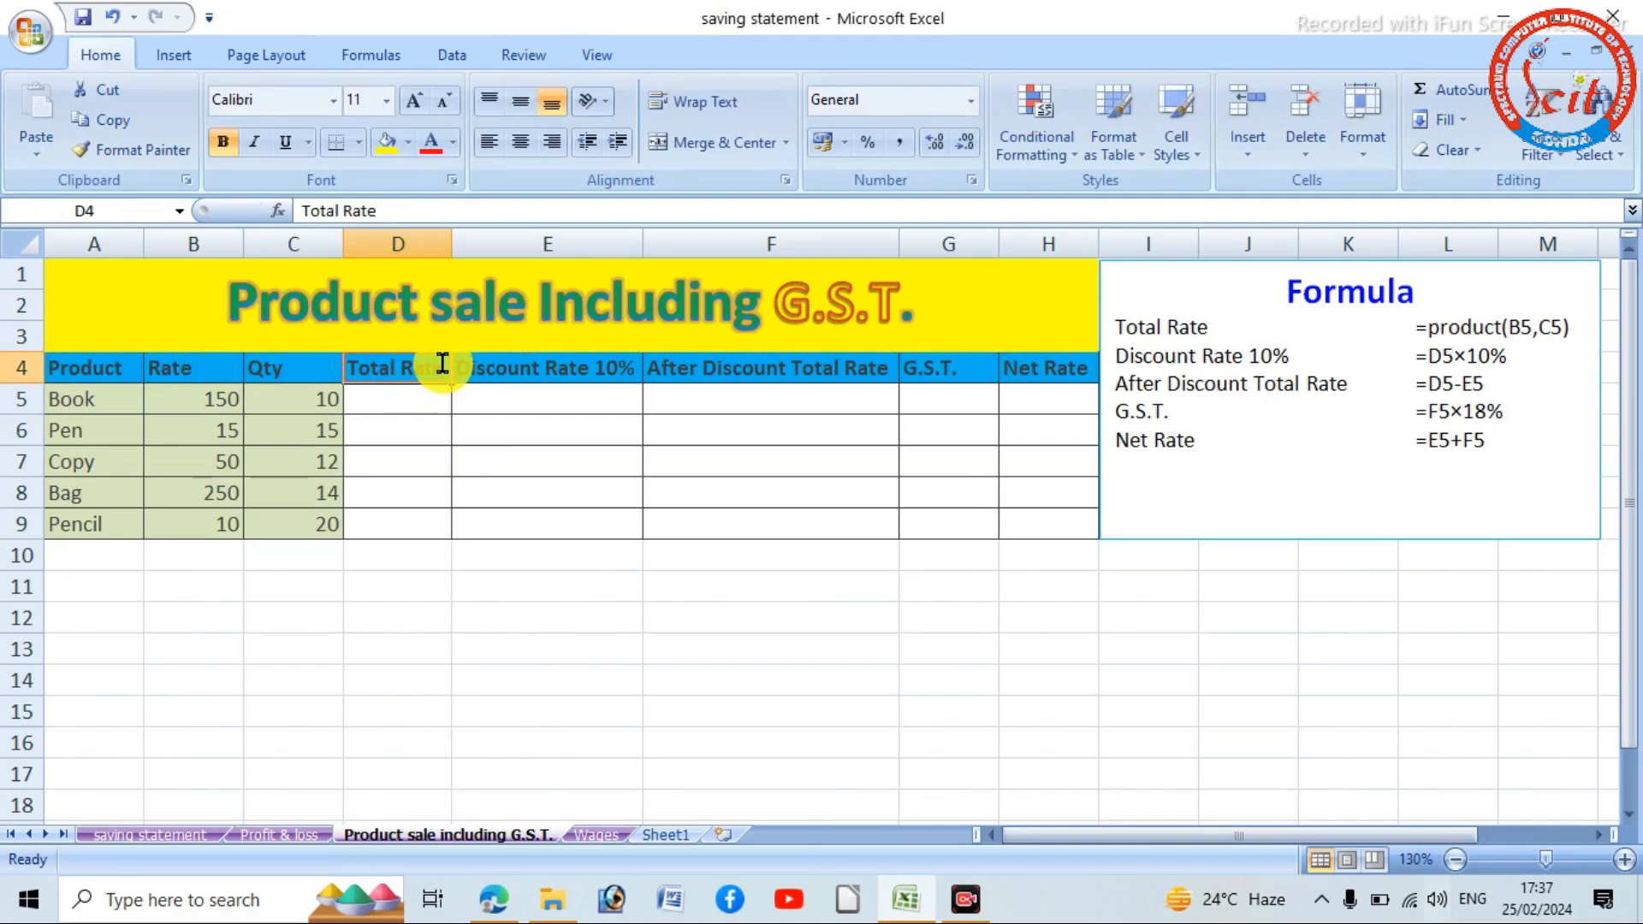
key(BackSpace)
key(BackSpace)
key(BackSpace)
key(BackSpace)
key(BackSpace)
key(BackSpace)
key(BackSpace)
key(BackSpace)
key(BackSpace)
key(BackSpace)
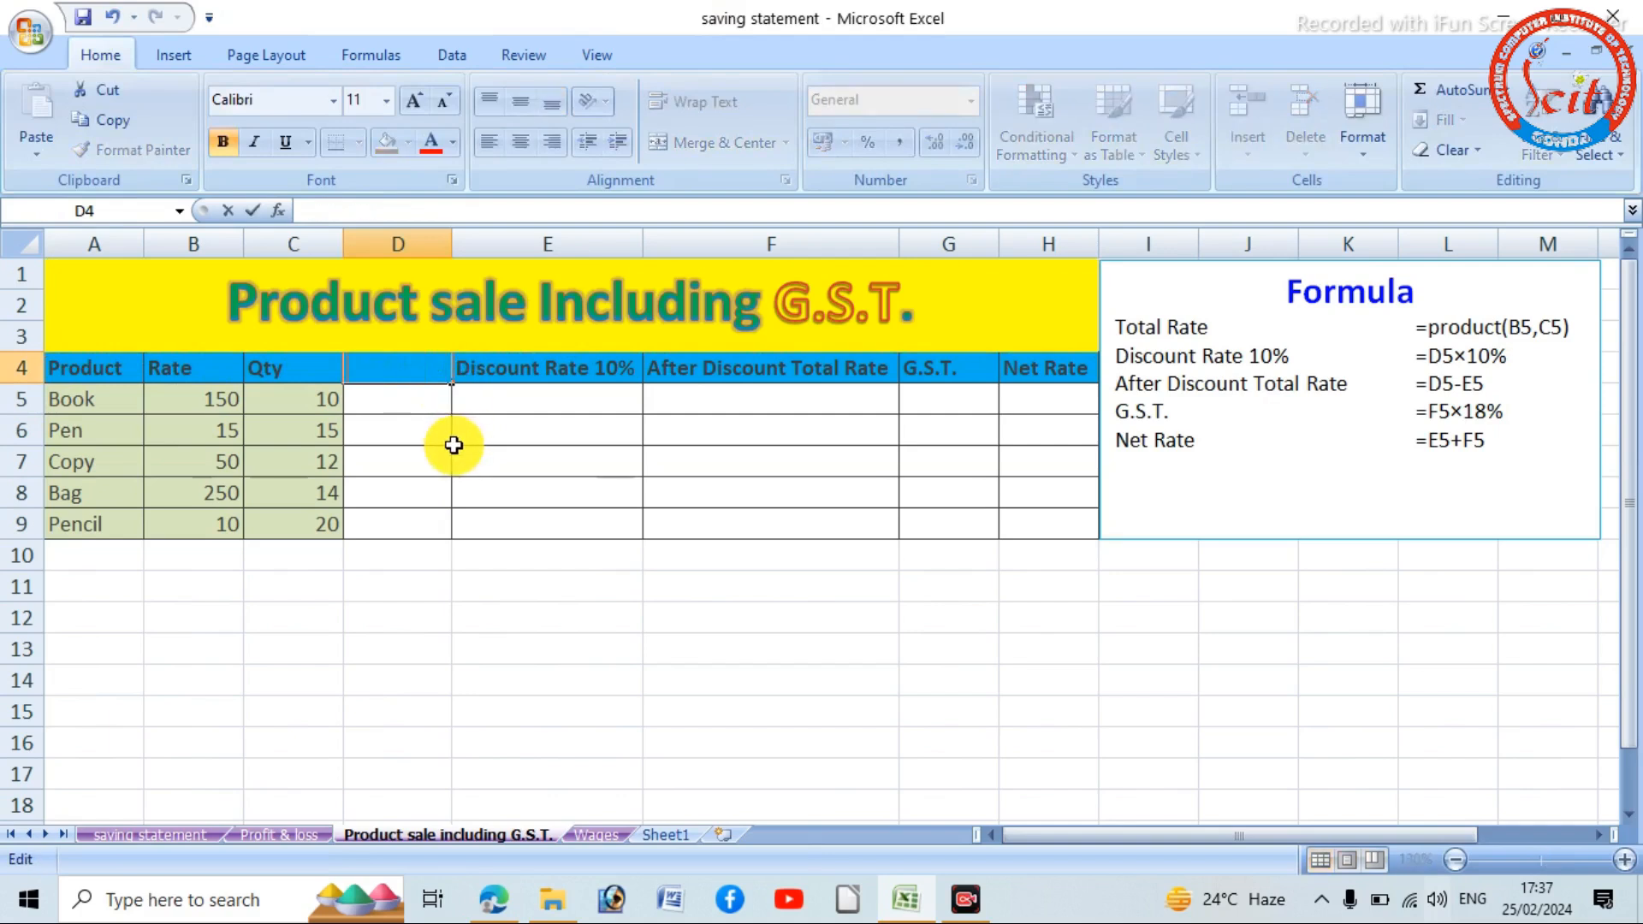
text(Amount)
click(404, 409)
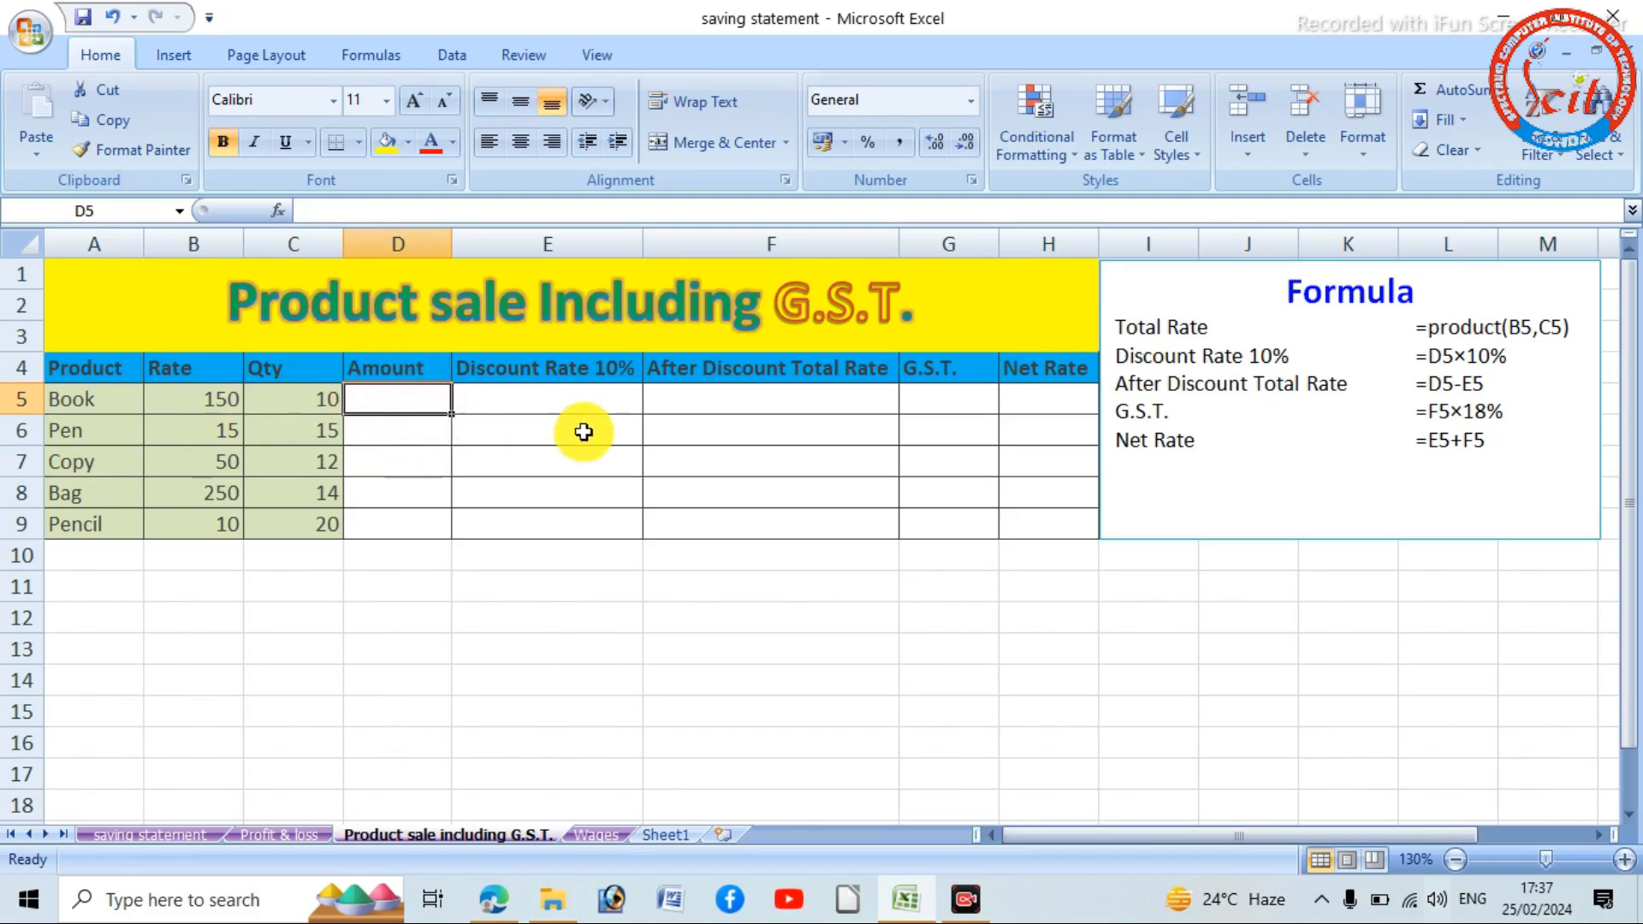
- Remove the word Rate from the discount header in E4 so it reads Discount 10%
double_click(591, 373)
key(BackSpace)
key(BackSpace)
key(BackSpace)
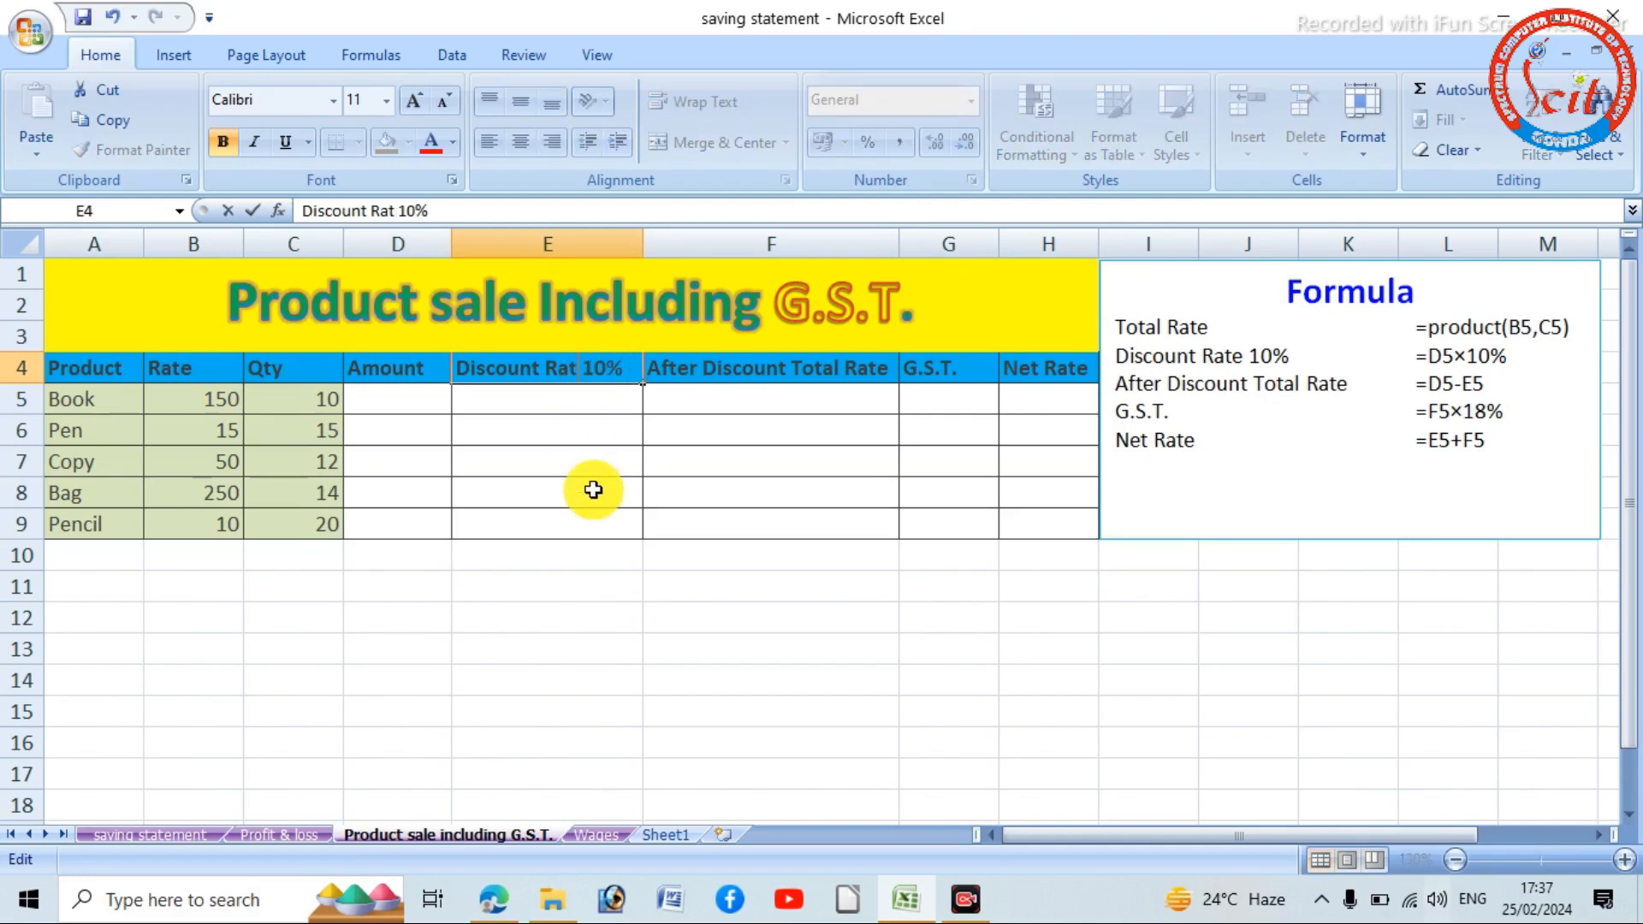
key(BackSpace)
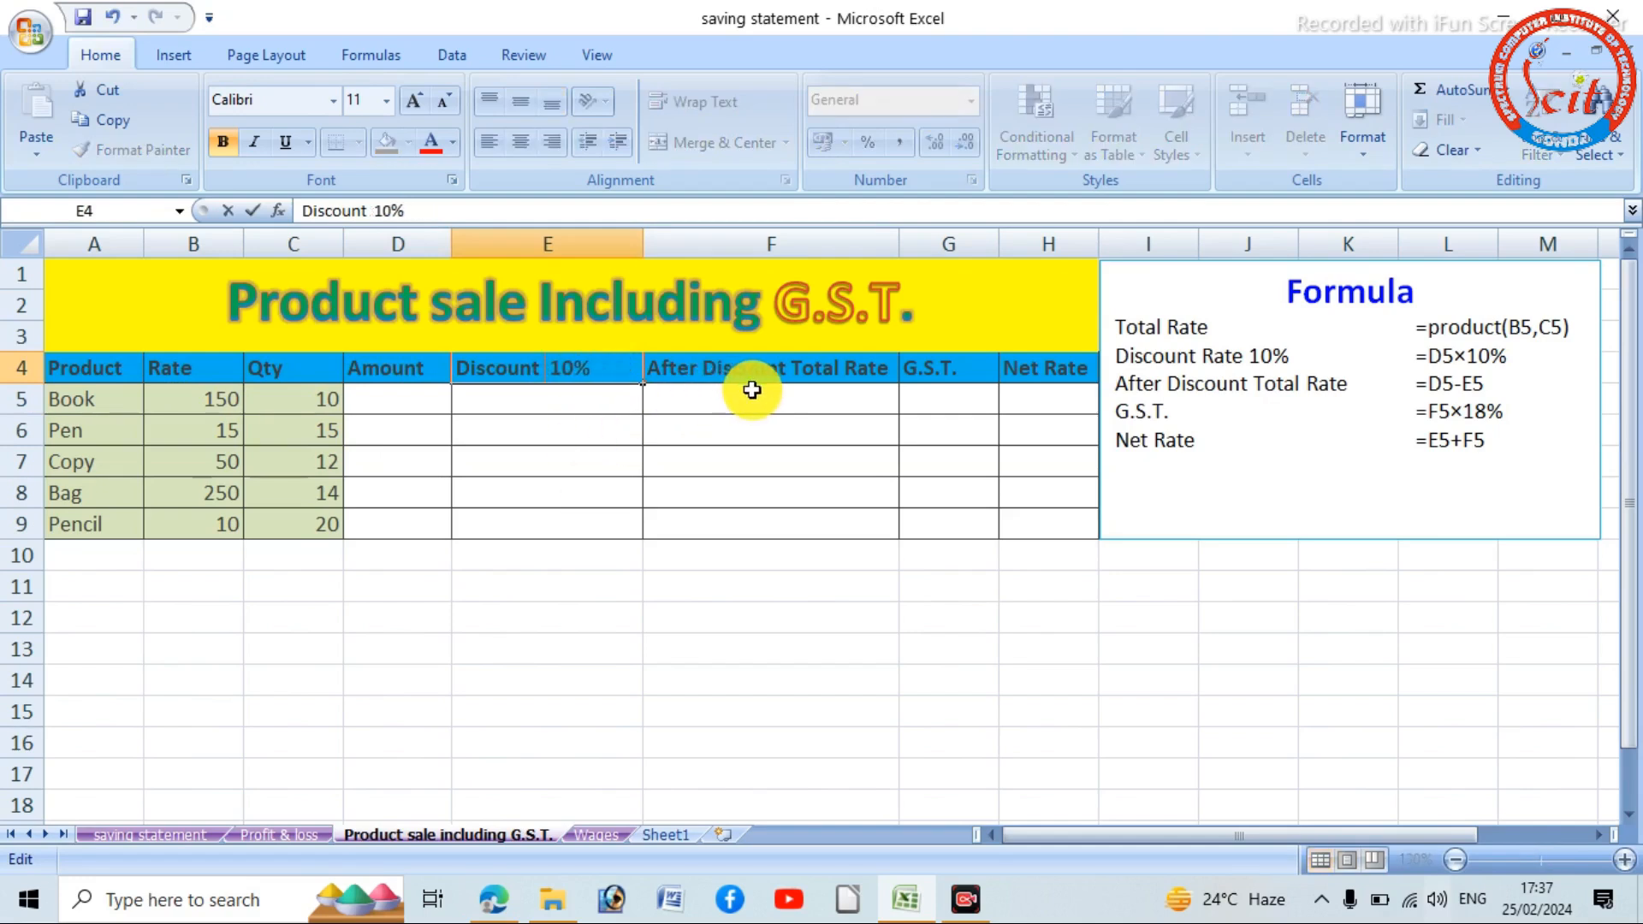
key(Tab)
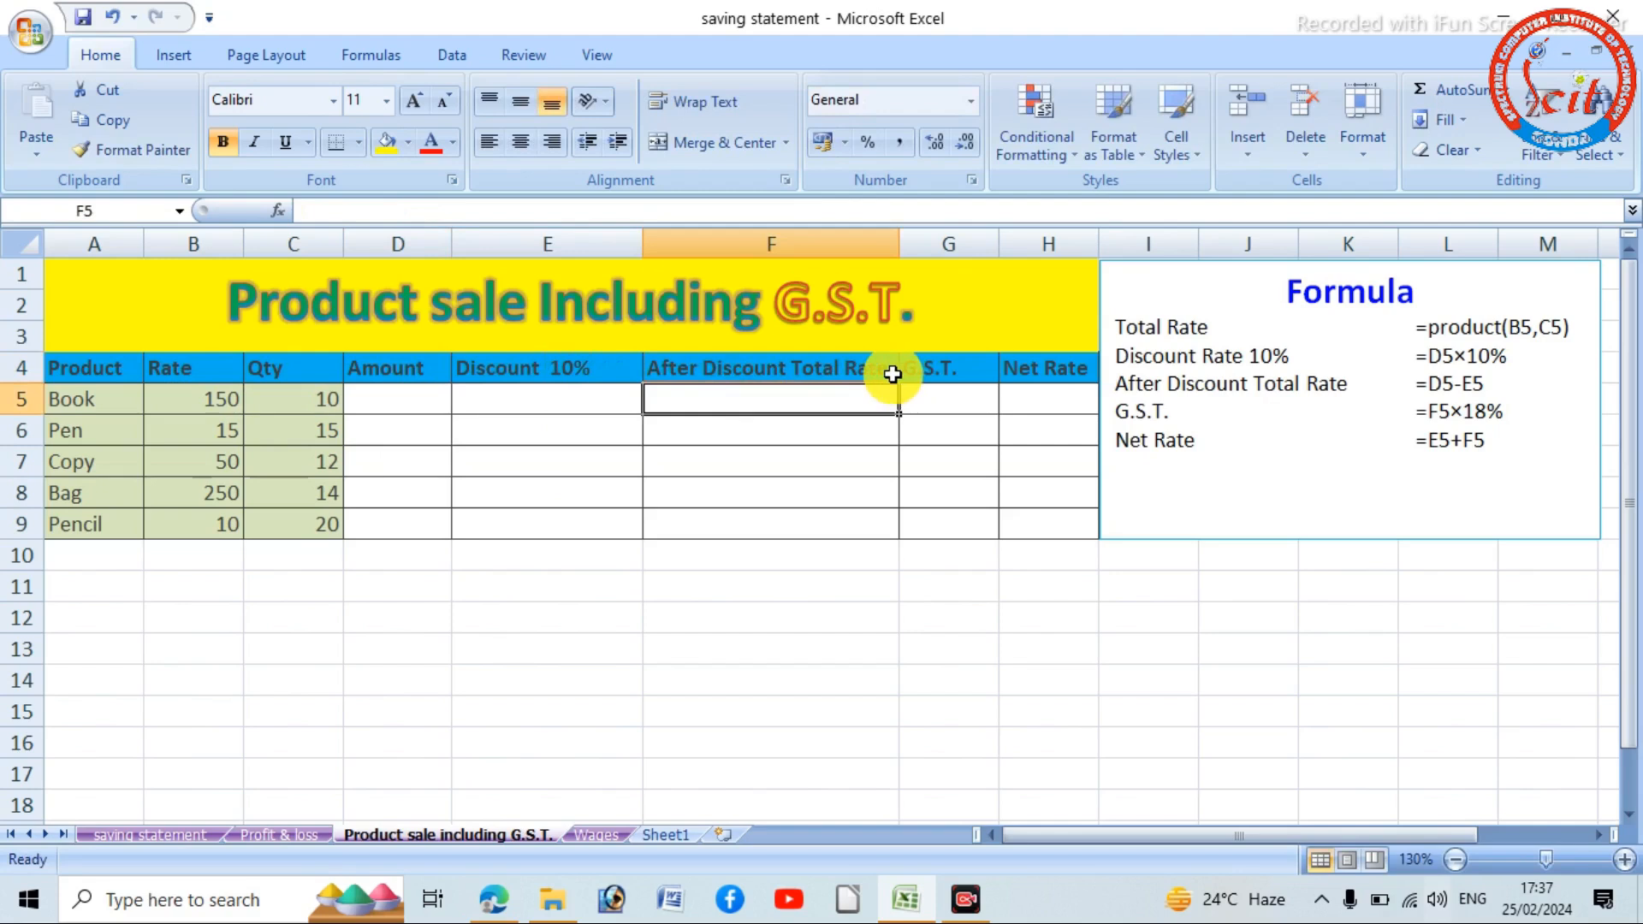
- Change the column header in F4 to After Discount Amount
double_click(881, 362)
key(BackSpace)
key(BackSpace)
key(BackSpace)
key(BackSpace)
key(BackSpace)
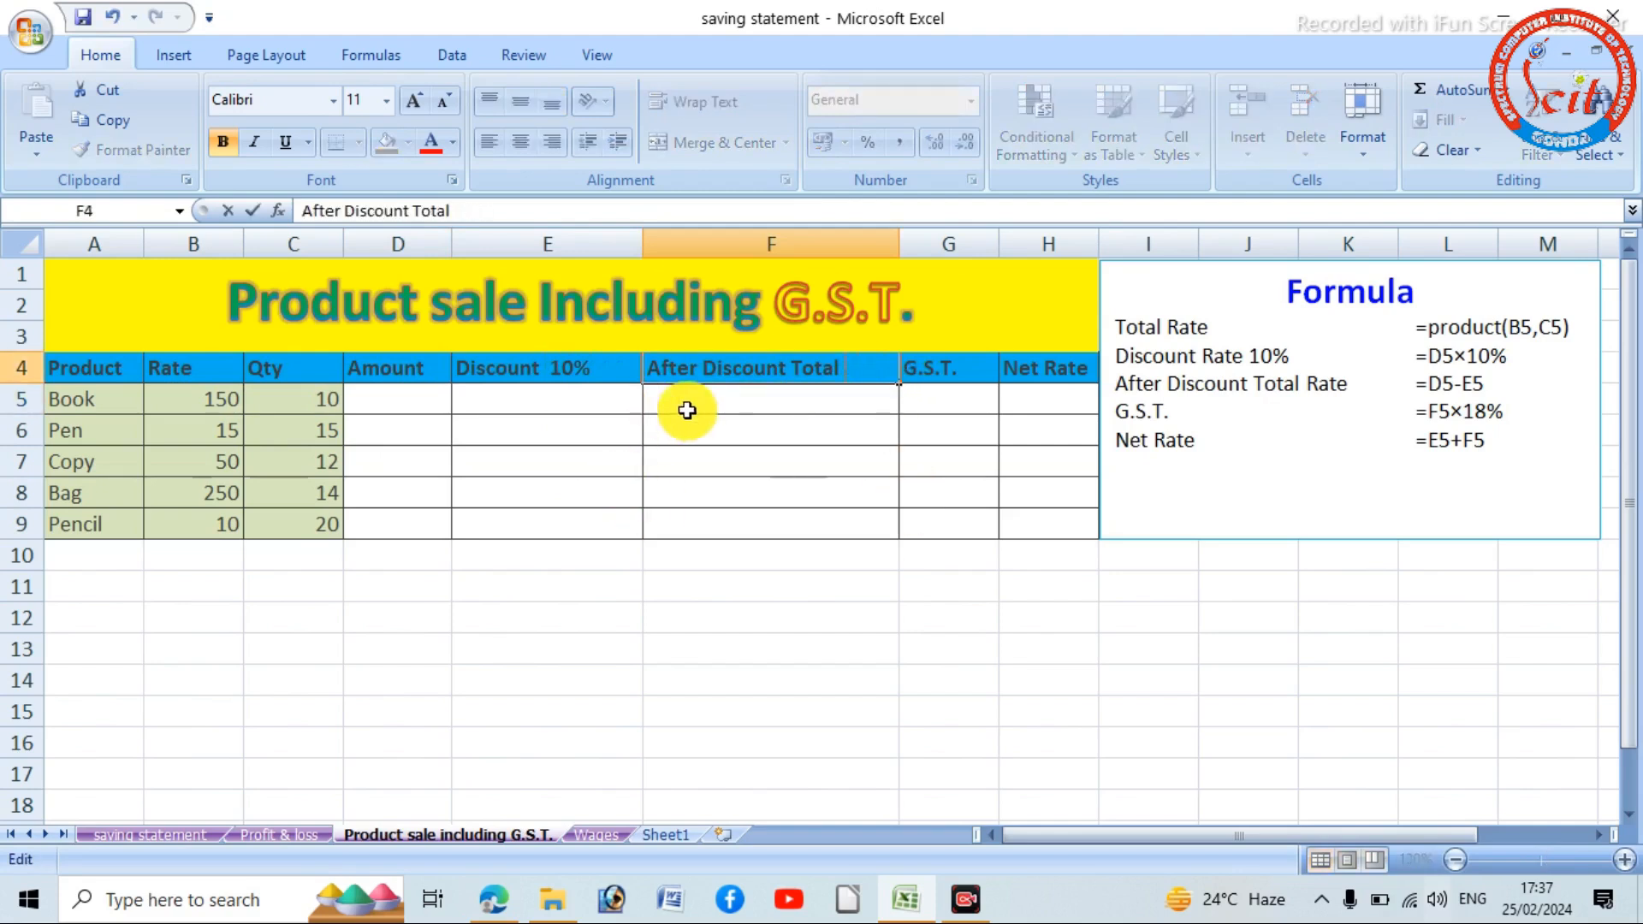
key(BackSpace)
key(BackSpace)
key(BackSpace)
key(BackSpace)
text(Amoun)
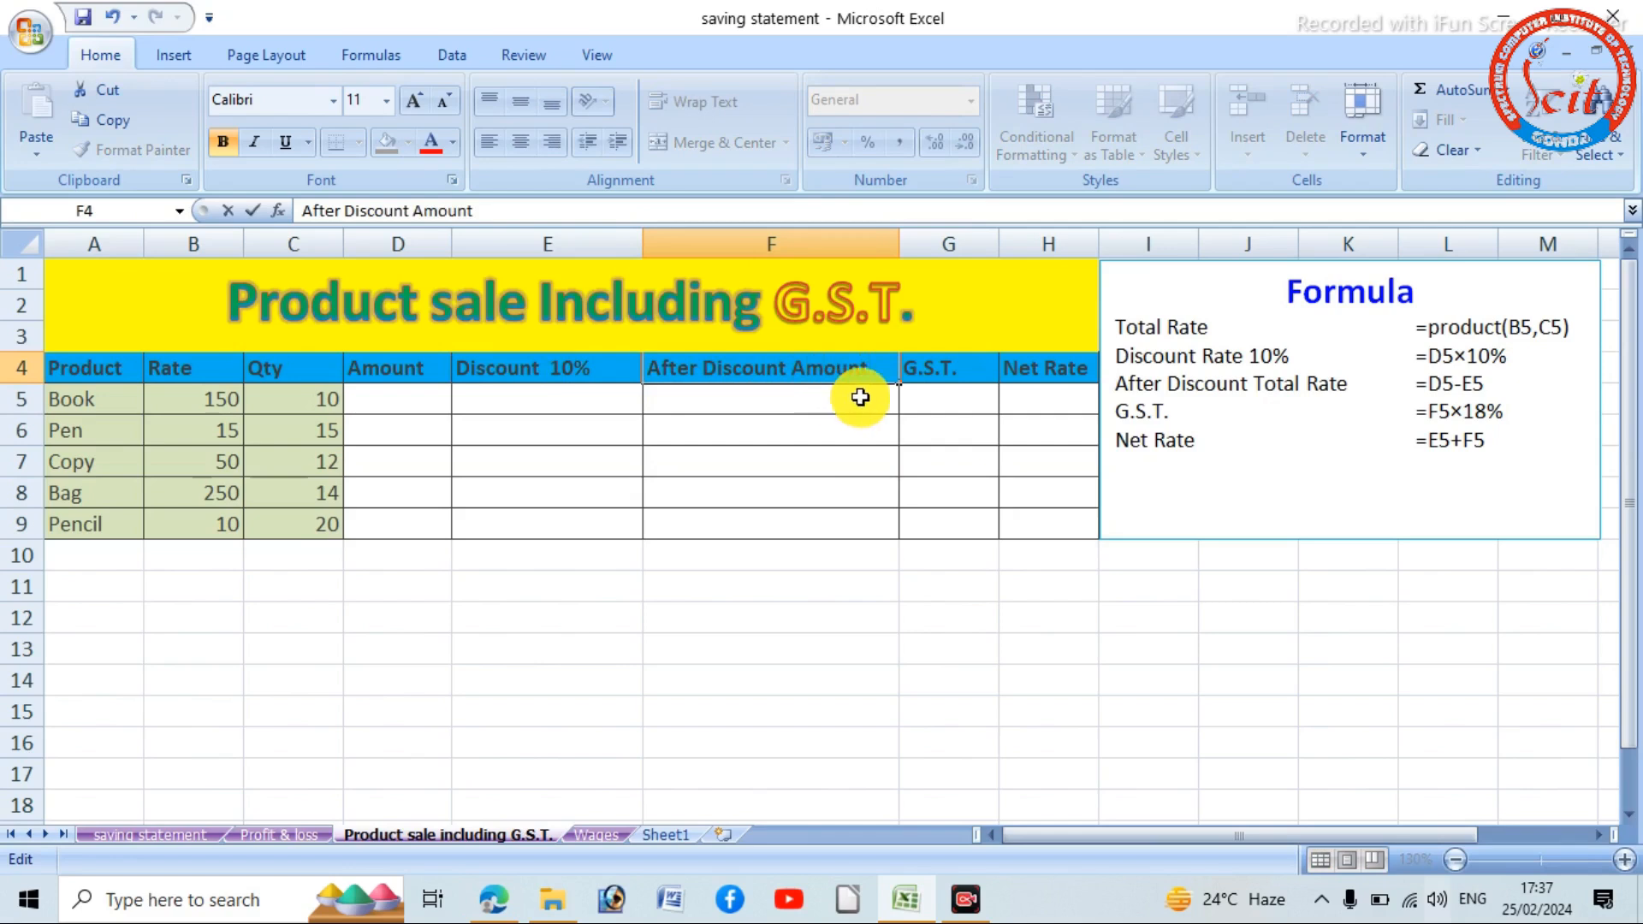
- Add the tax percentage to the header in G4 so it reads G.S.T. 18%
click(962, 374)
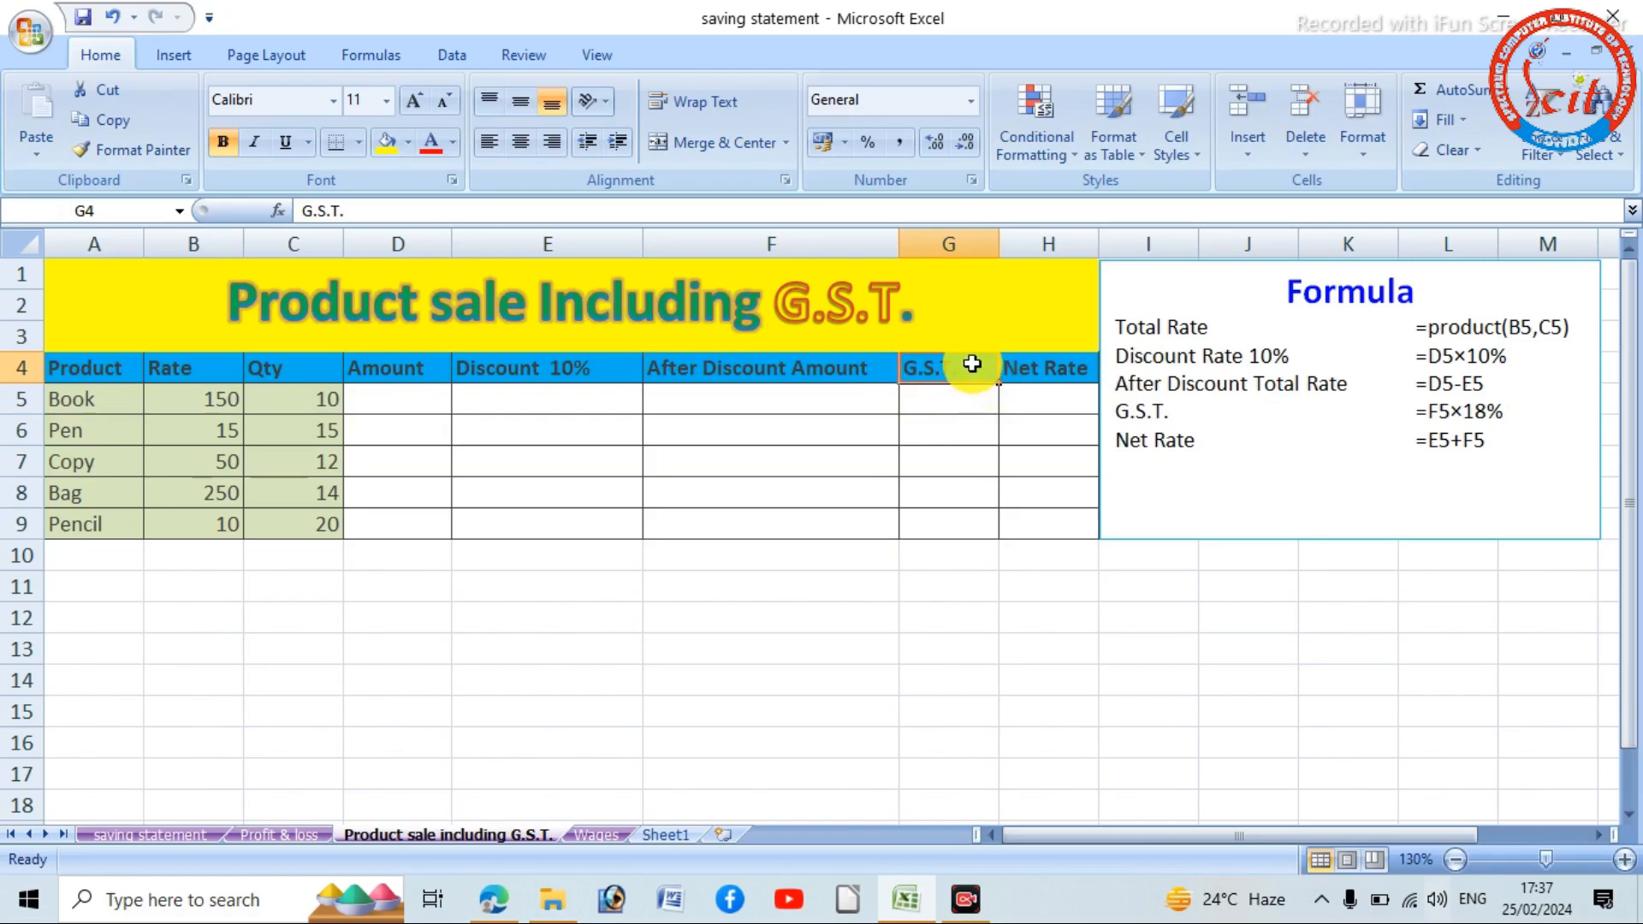
double_click(963, 371)
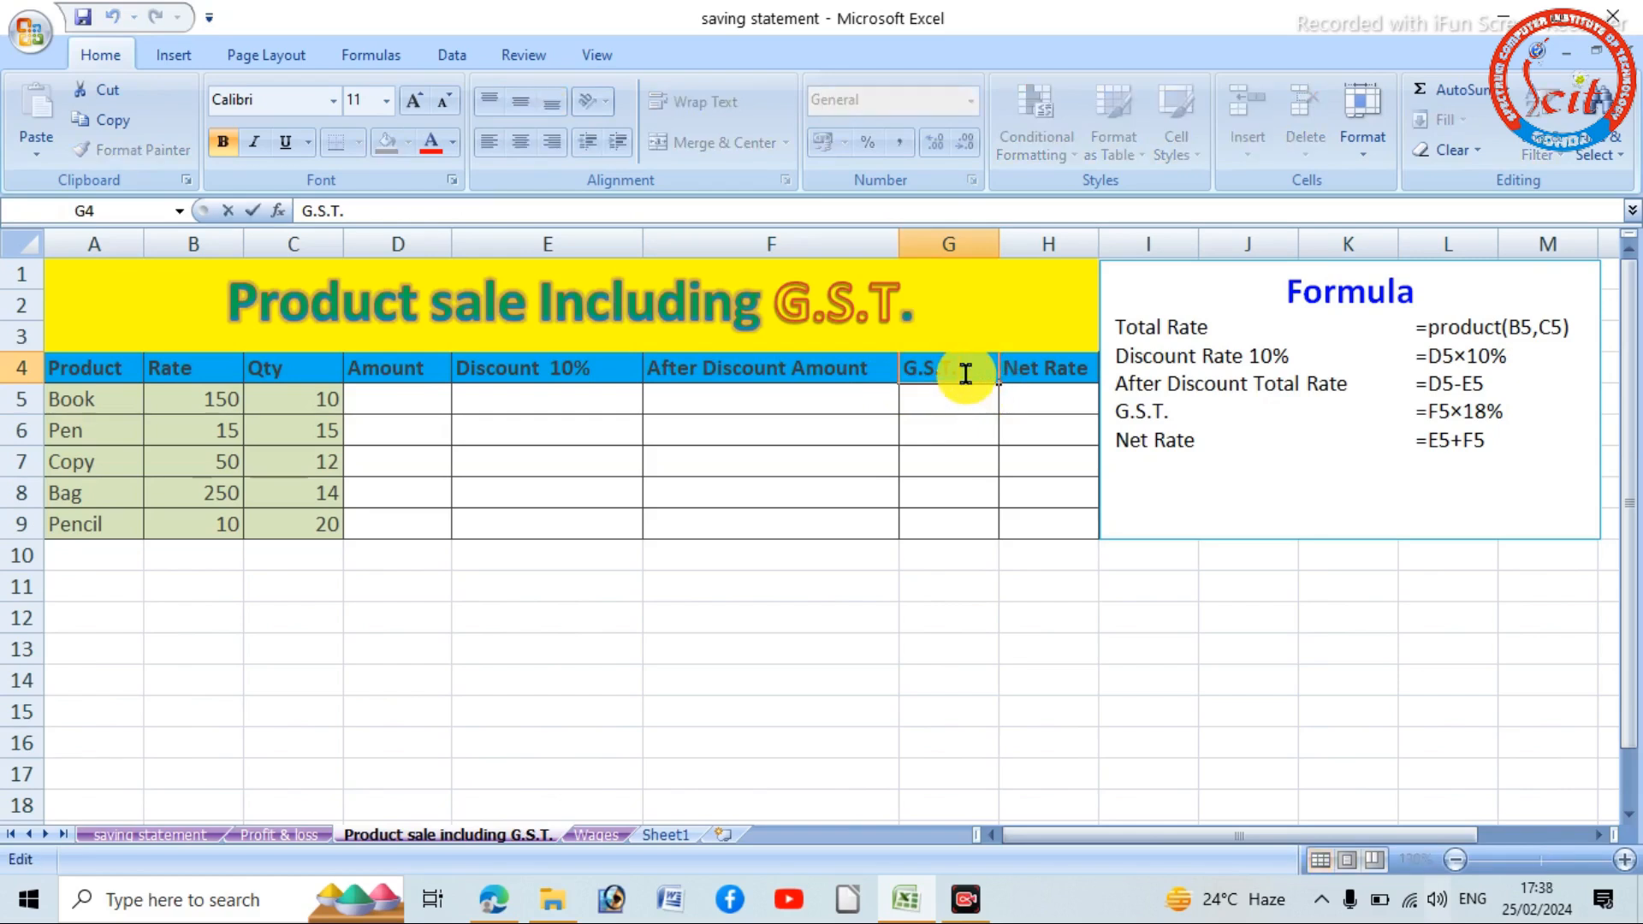
text(%)
click(981, 473)
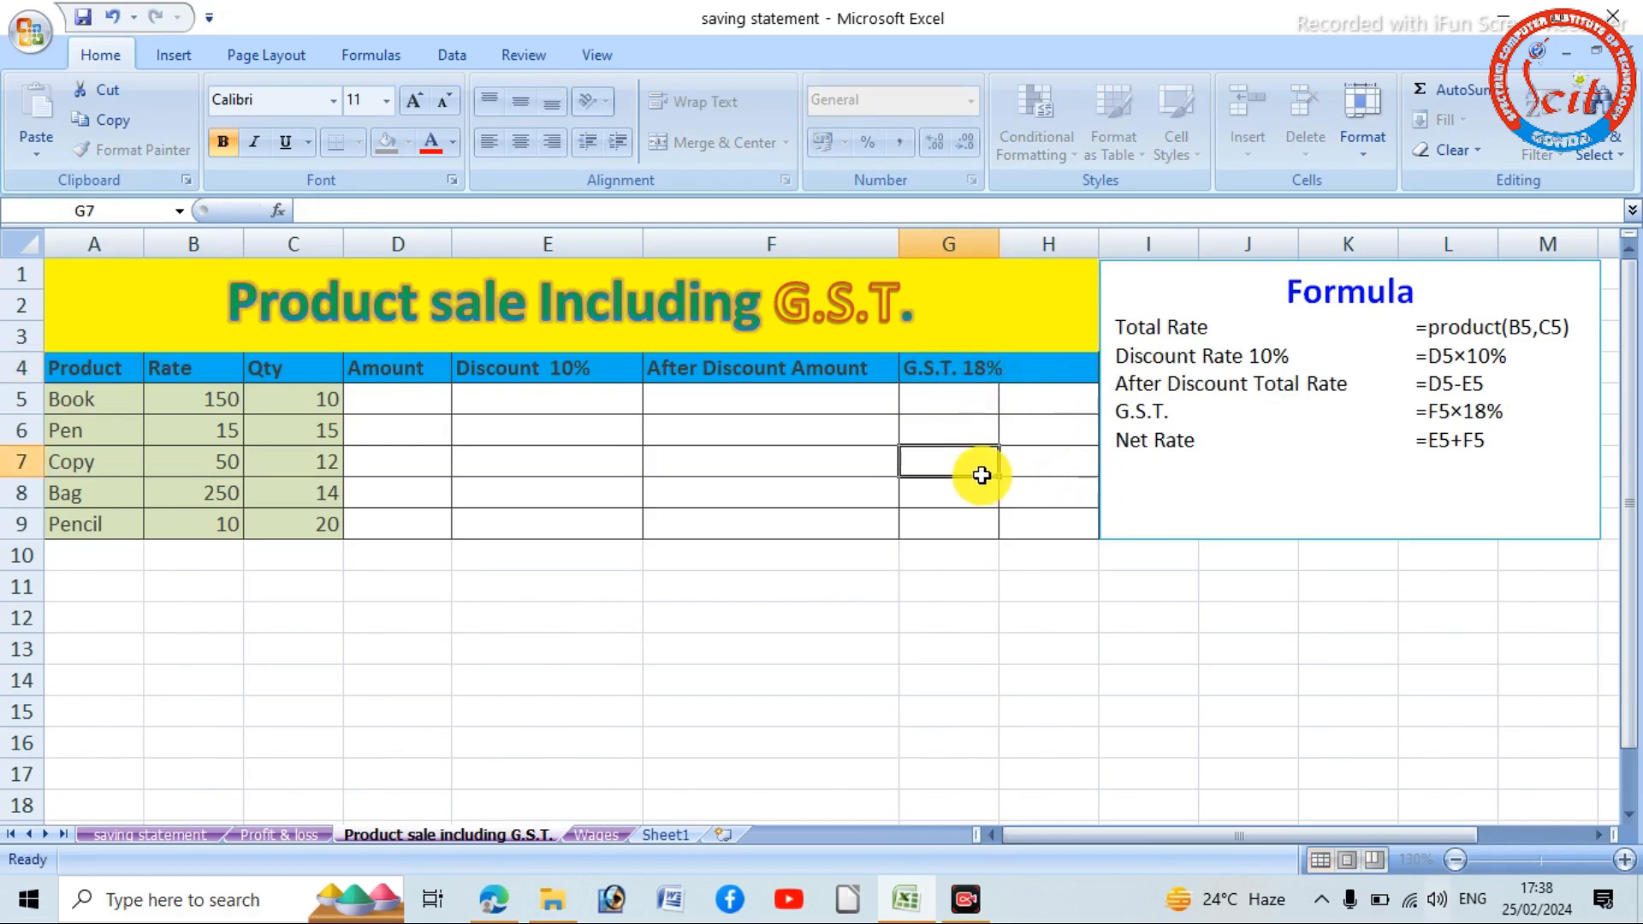
click(1066, 558)
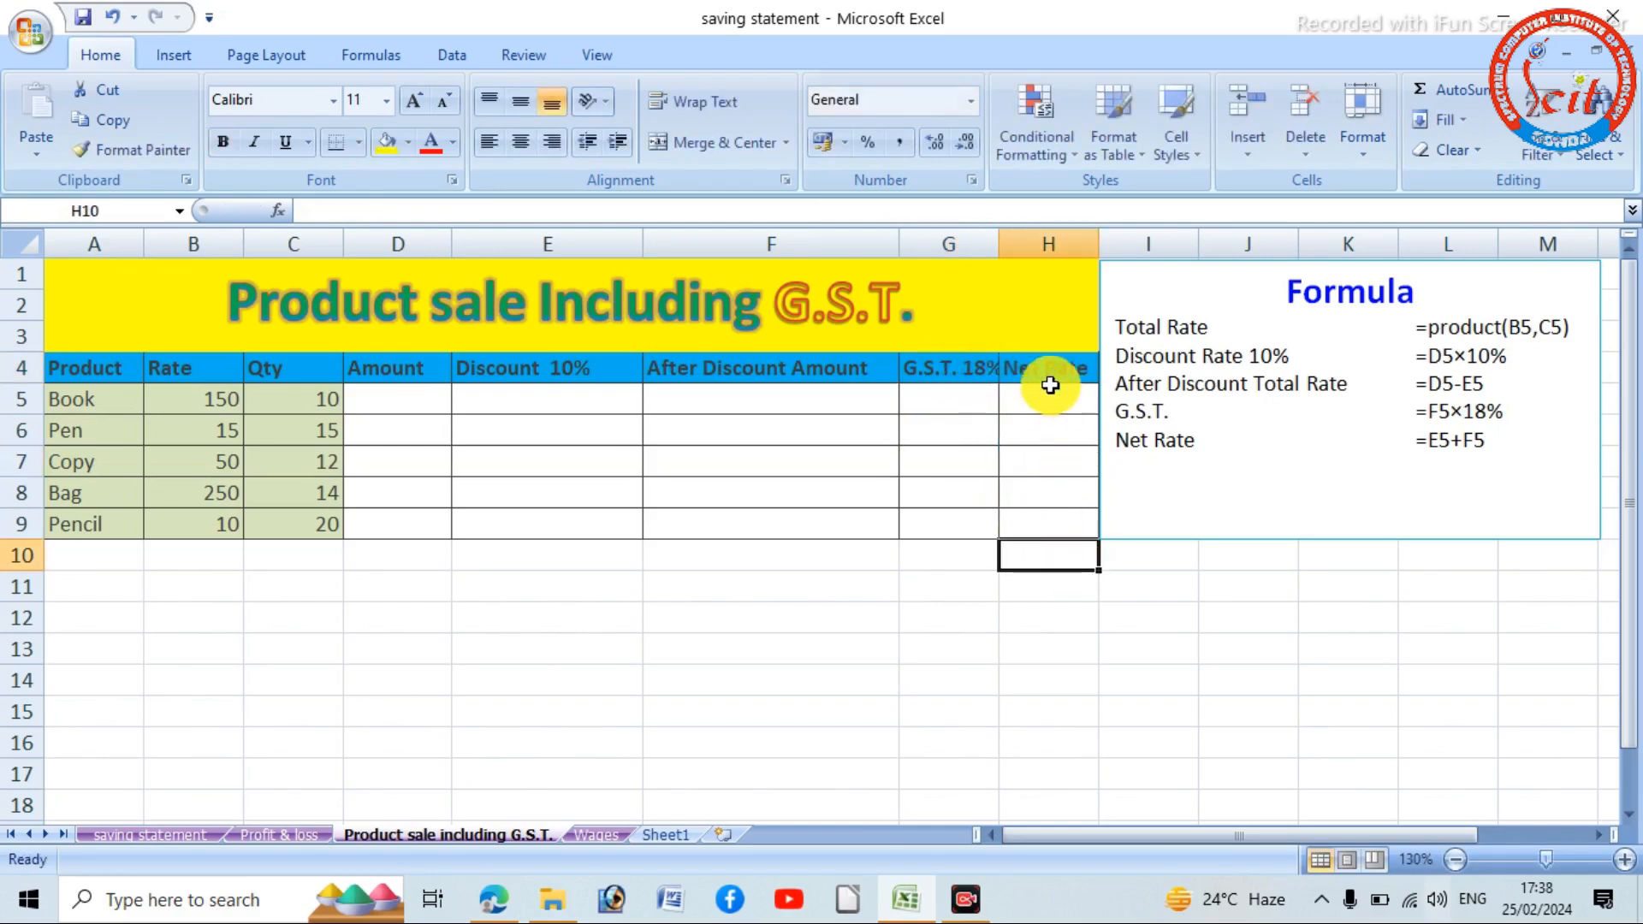
- Change the column header in H4 to Net Amount
double_click(1088, 364)
key(BackSpace)
key(BackSpace)
key(BackSpace)
key(BackSpace)
key(BackSpace)
text(Amount)
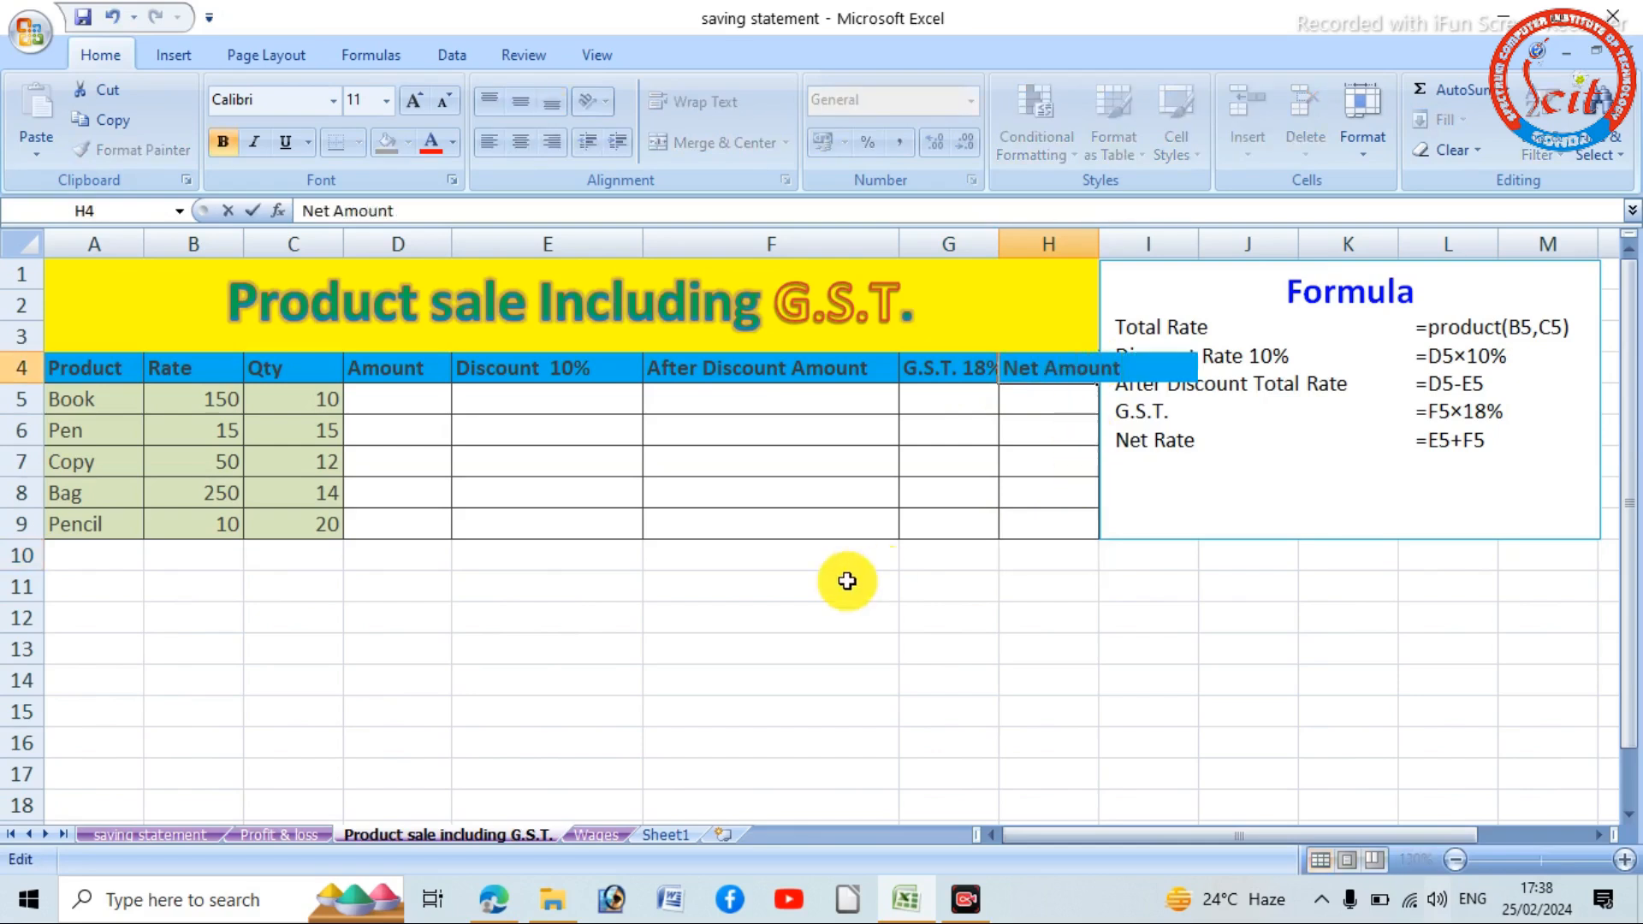
click(943, 613)
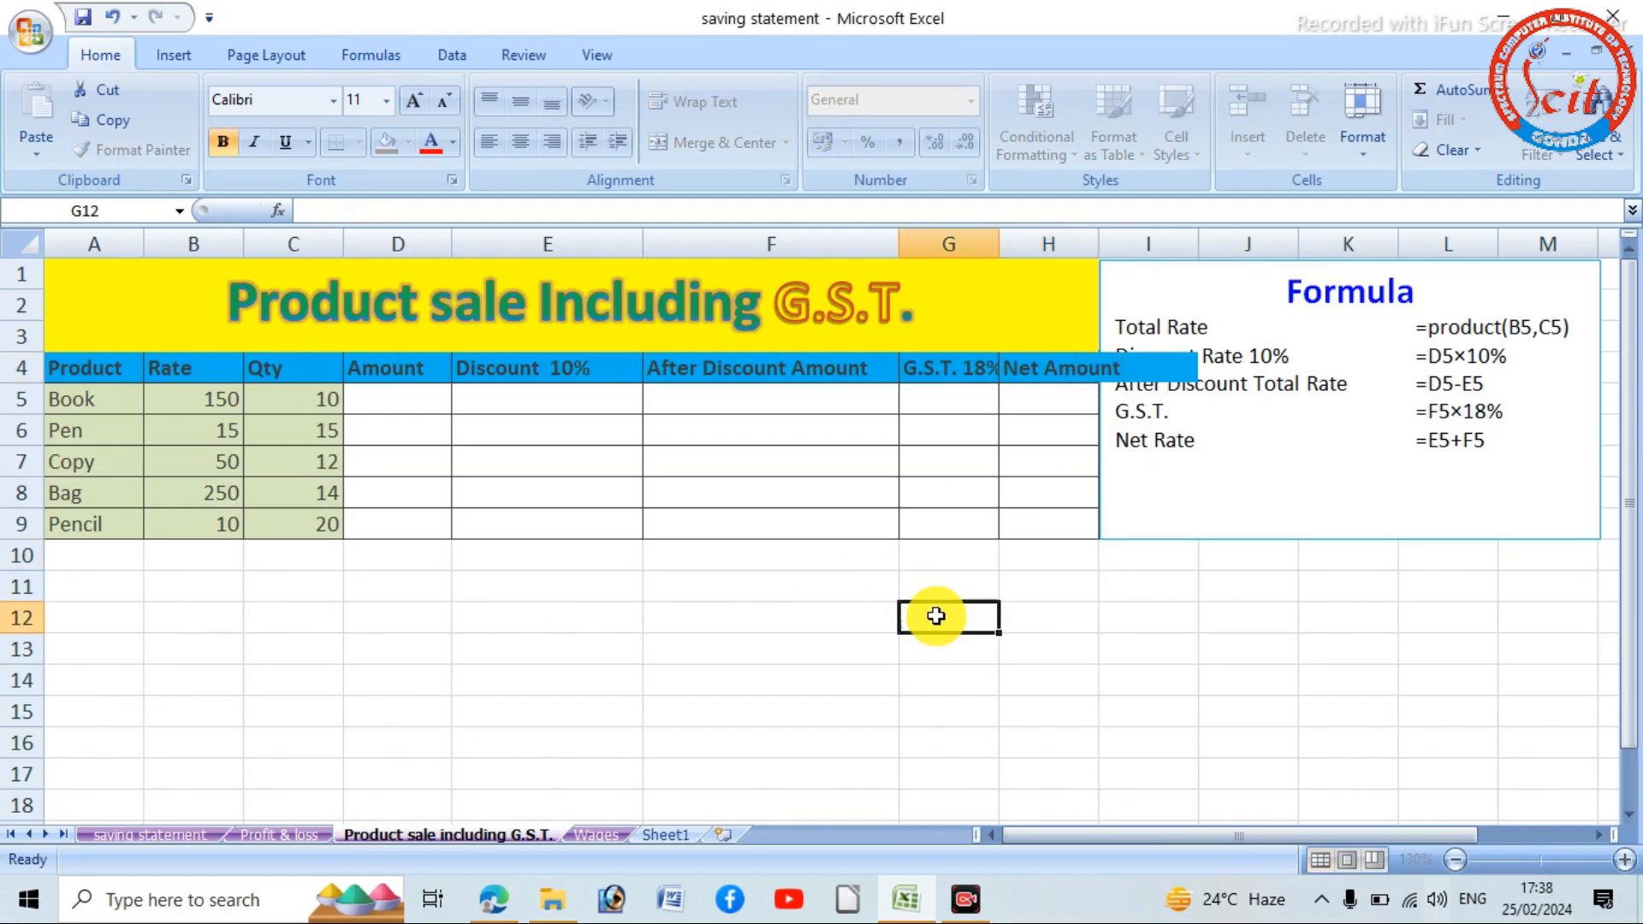
- Widen column H to 11.86 (88 pixels) so the Net Amount header fits
click(1066, 370)
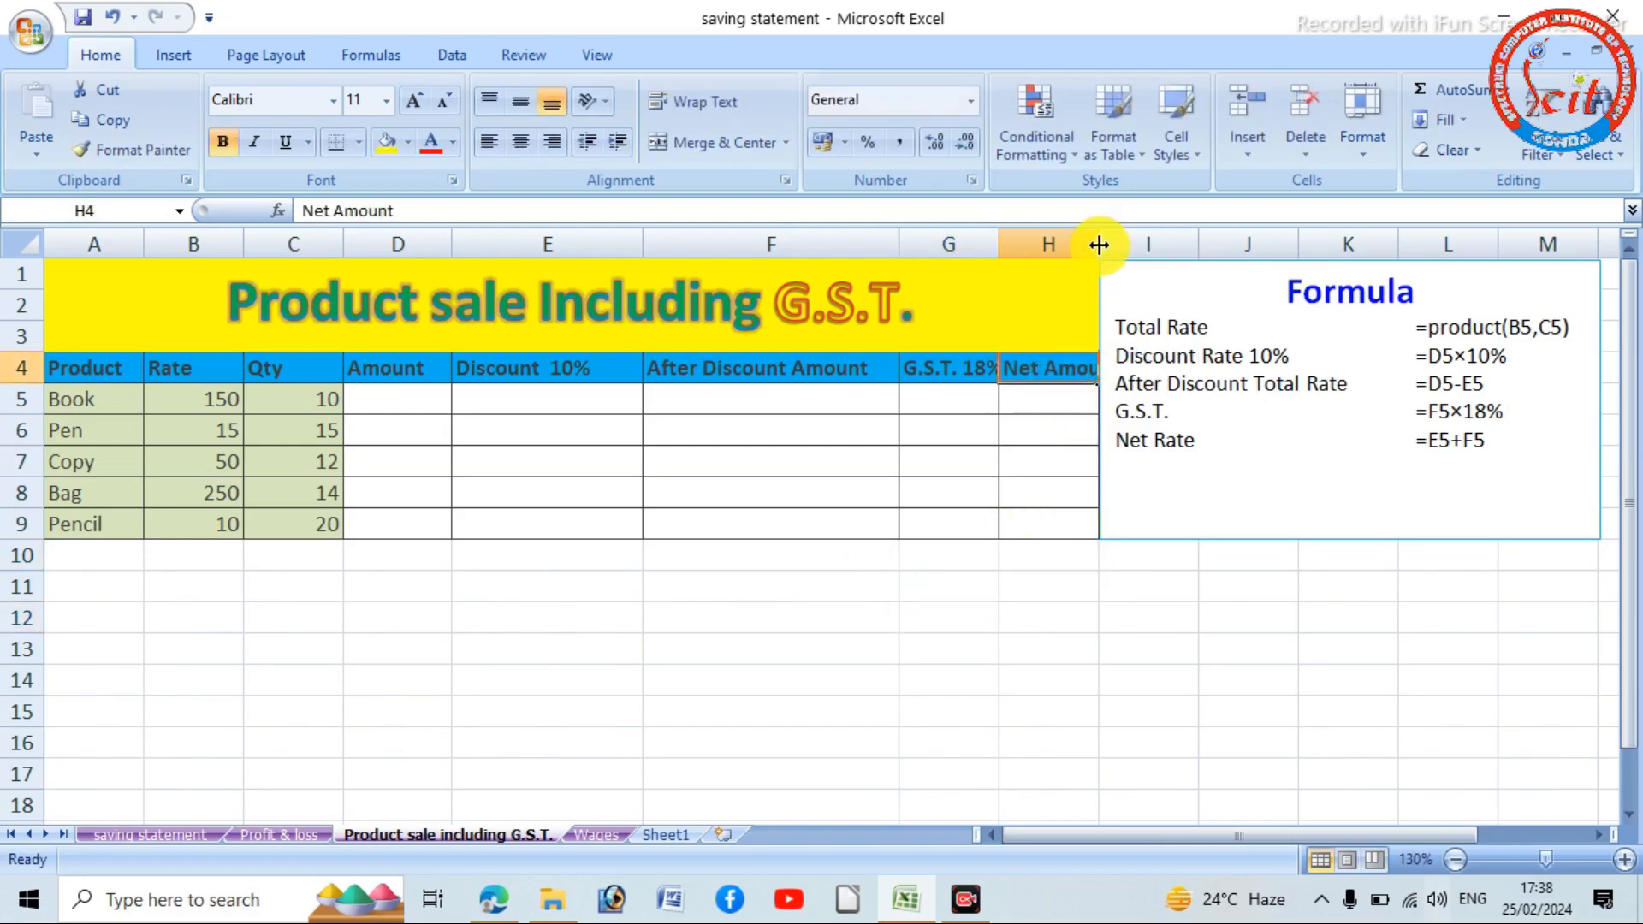
drag(1100, 244, 1135, 244)
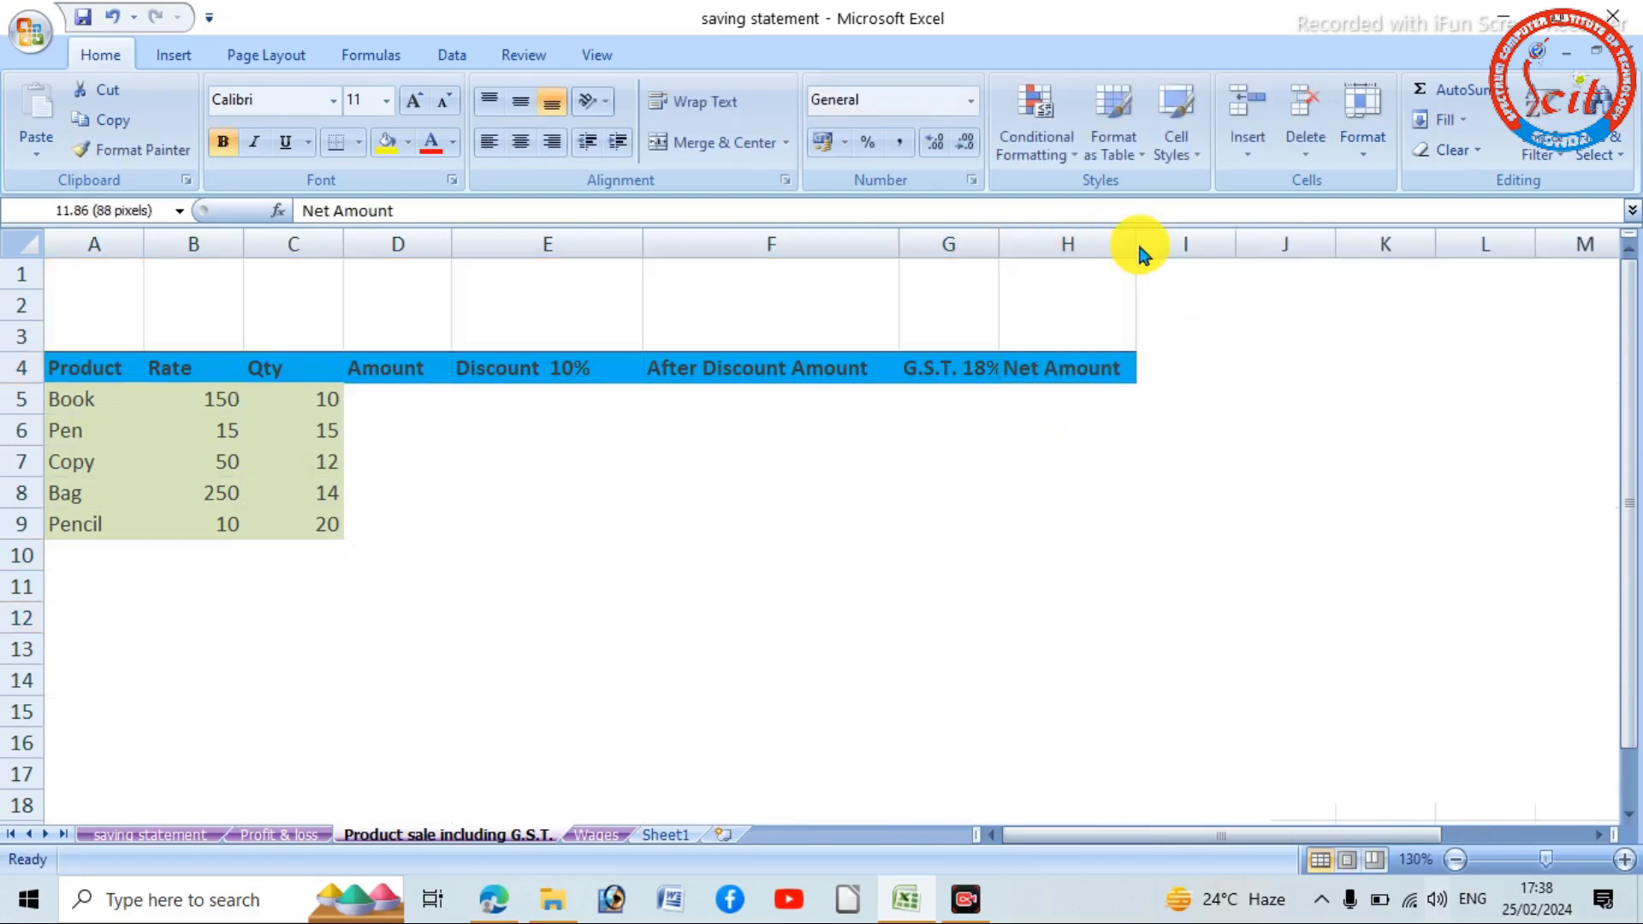
click(726, 609)
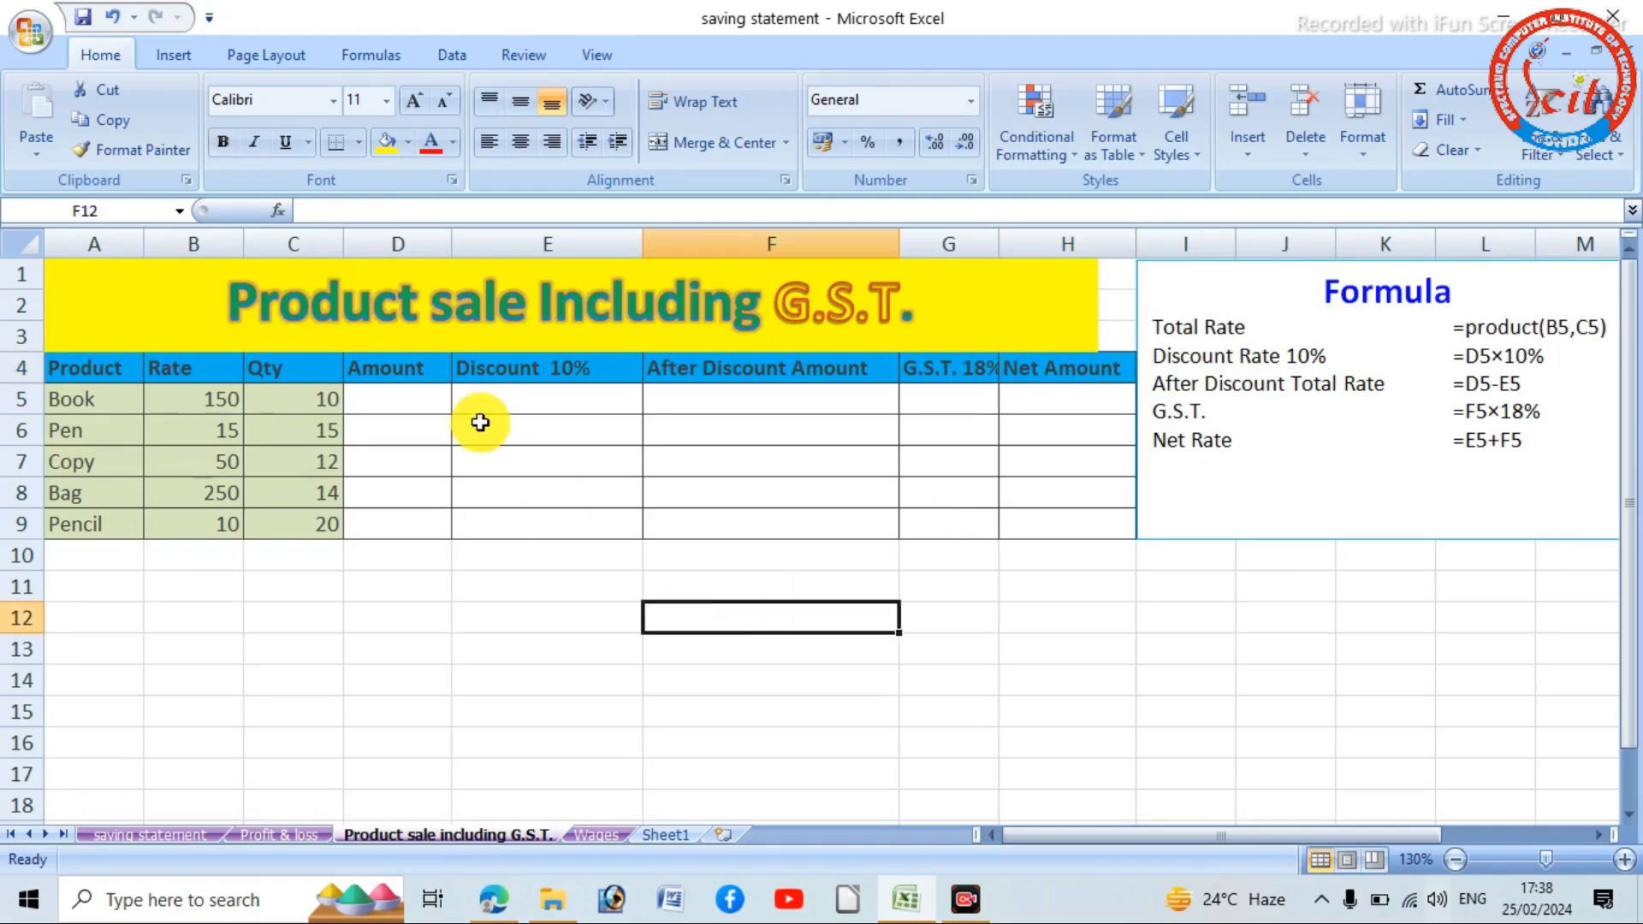
- Calculate the Book amount in D5 with the formula =product(B5:C5)
click(386, 404)
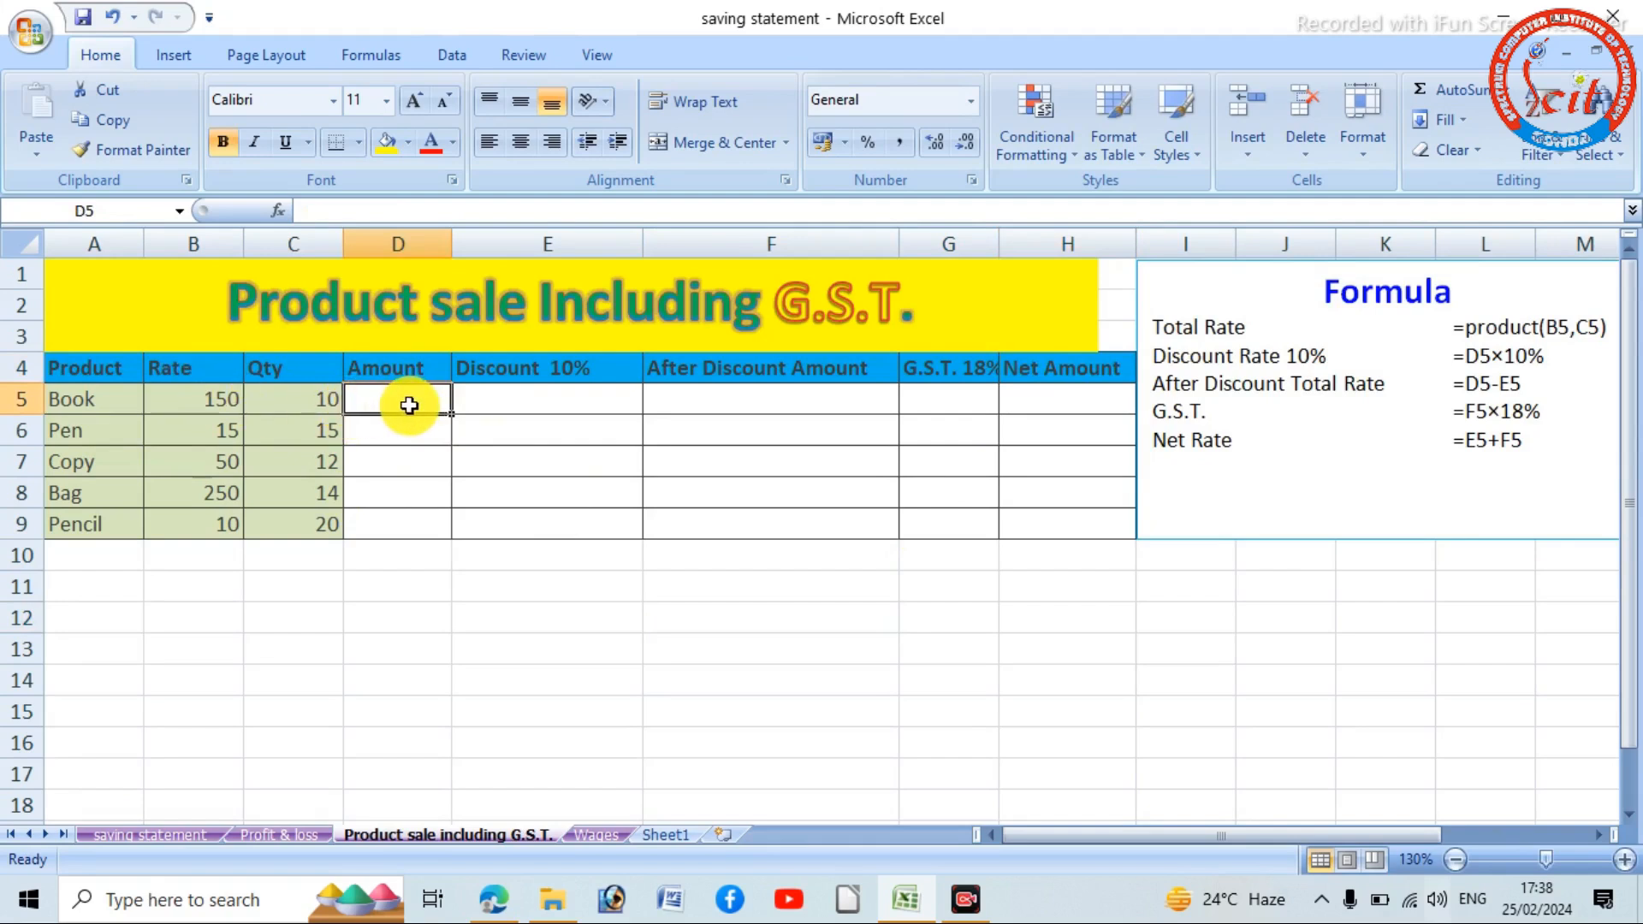
text(p)
key(BackSpace)
text(=)
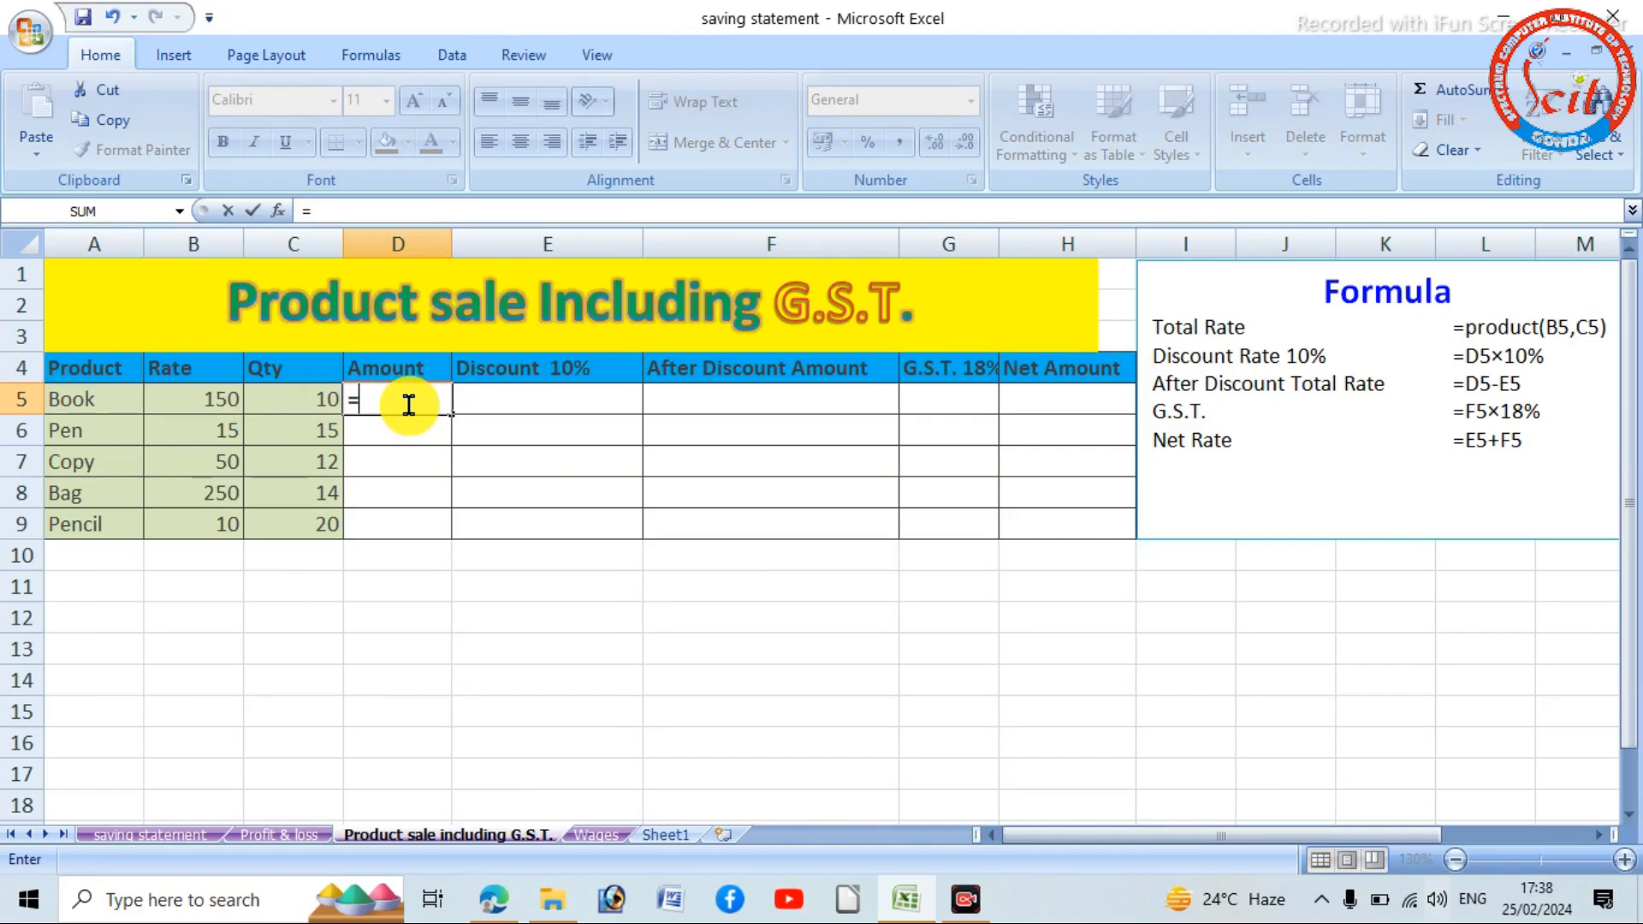
text(pr)
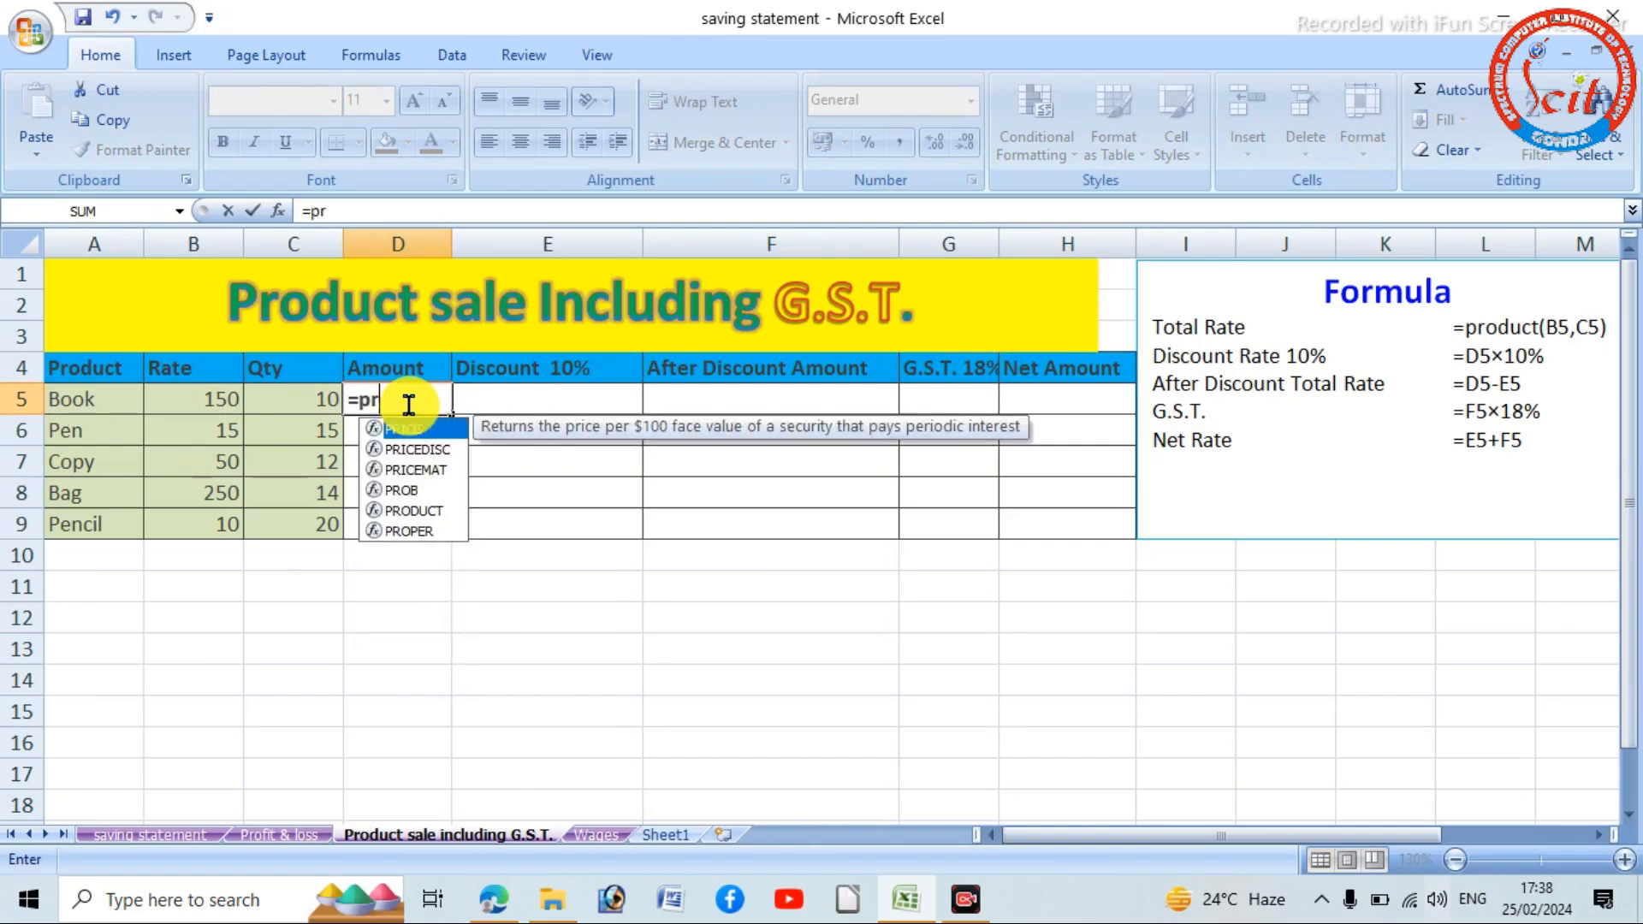
text(odu)
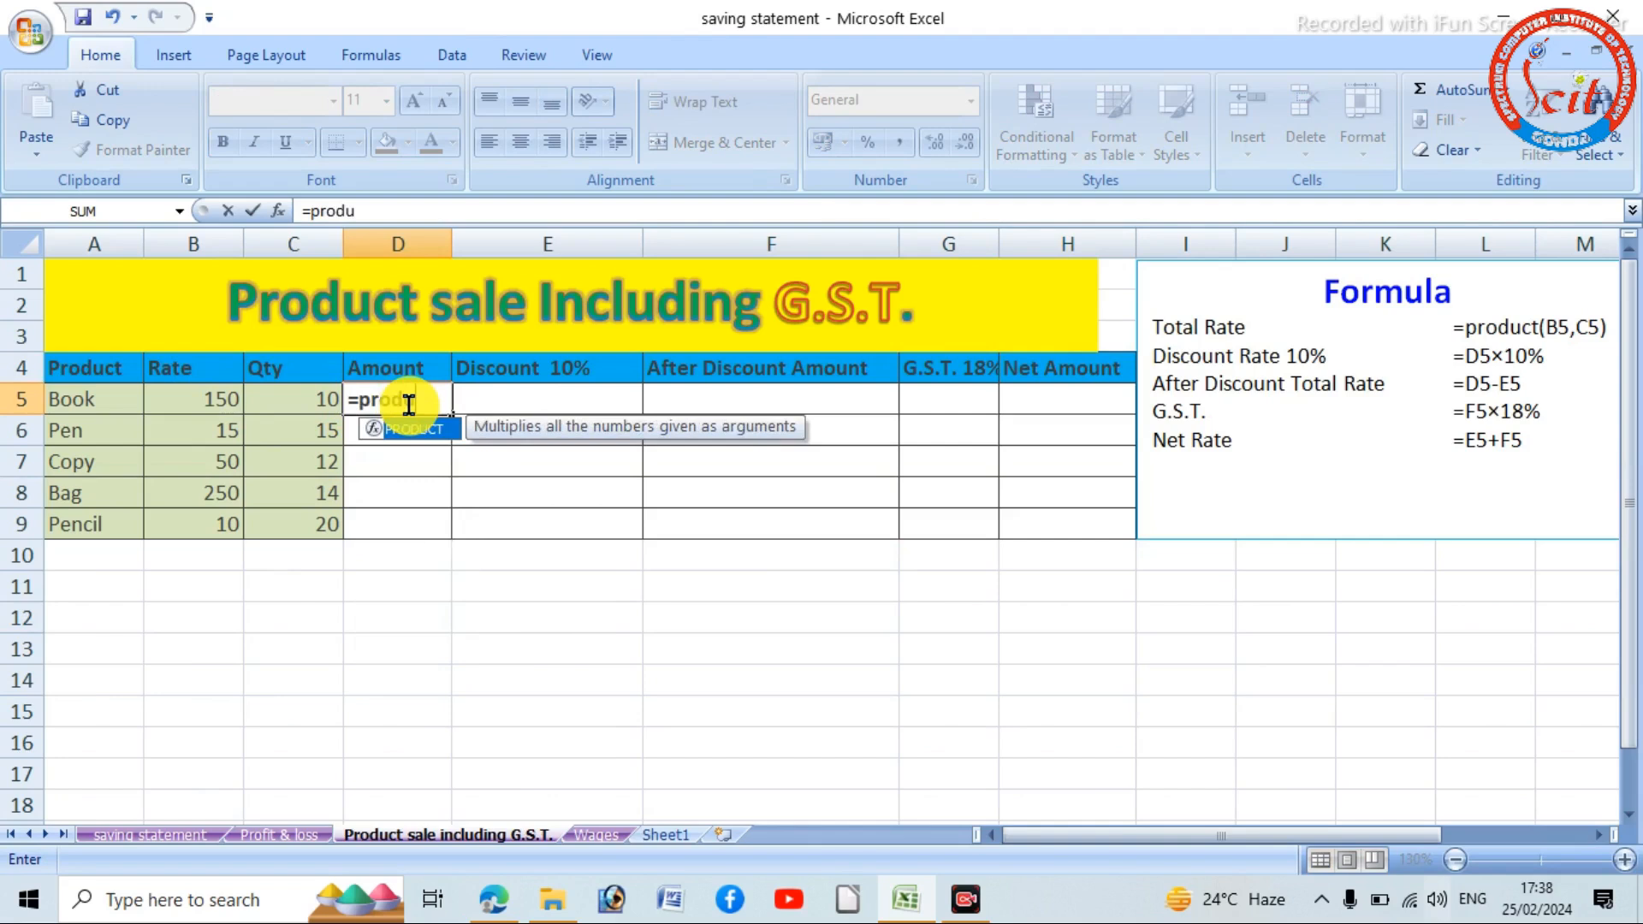
text(ct()
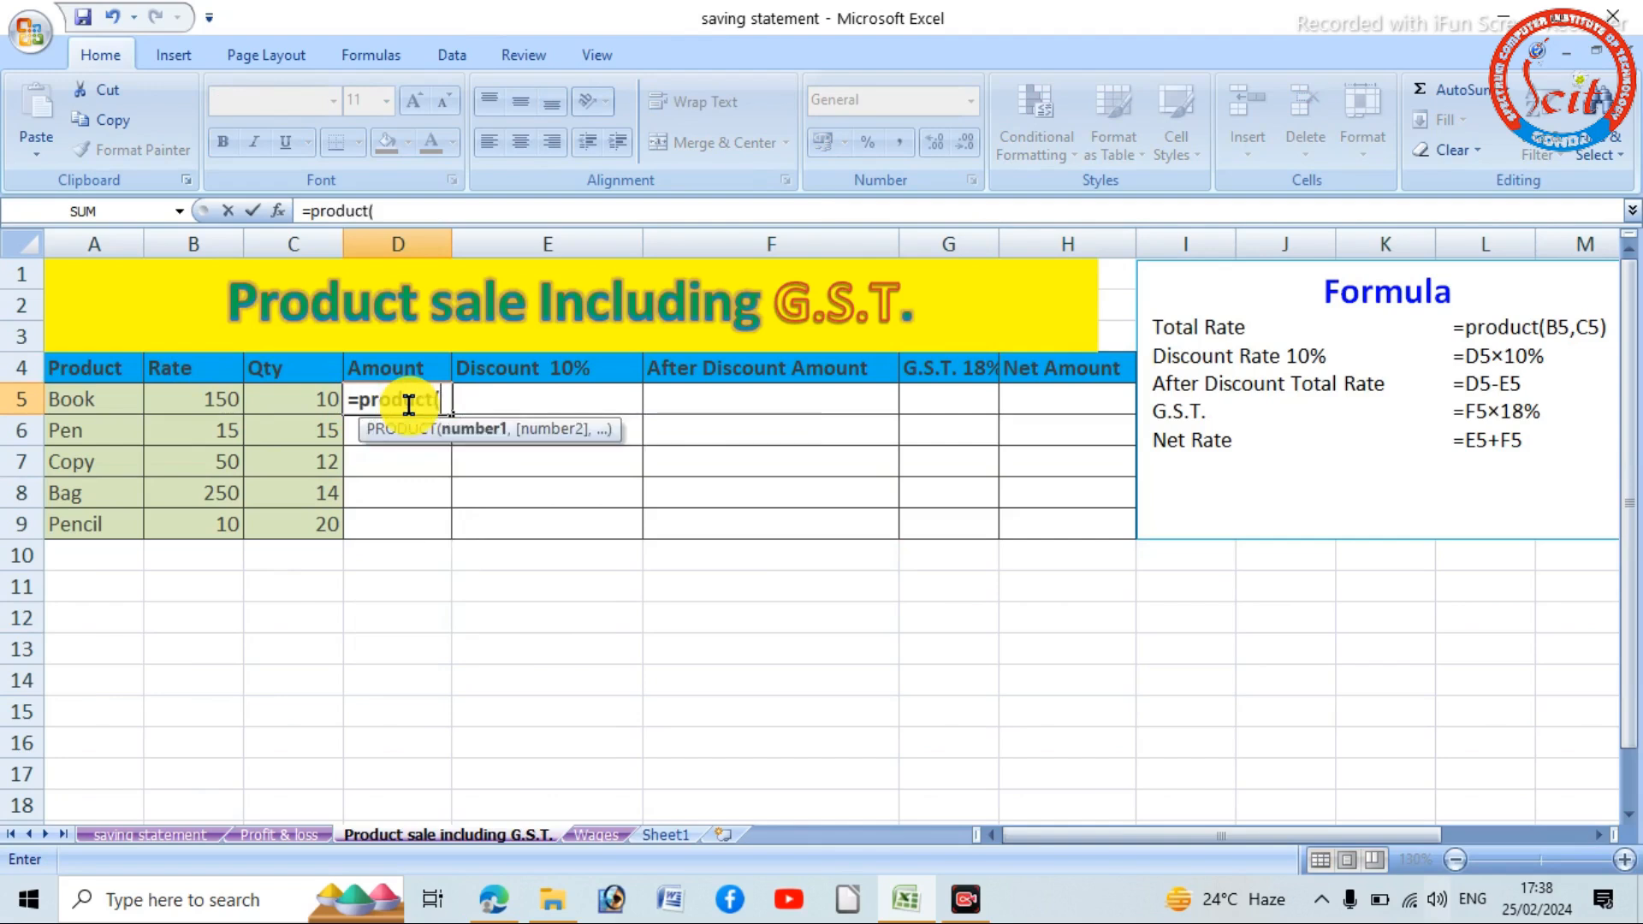
click(224, 400)
drag(224, 400, 311, 404)
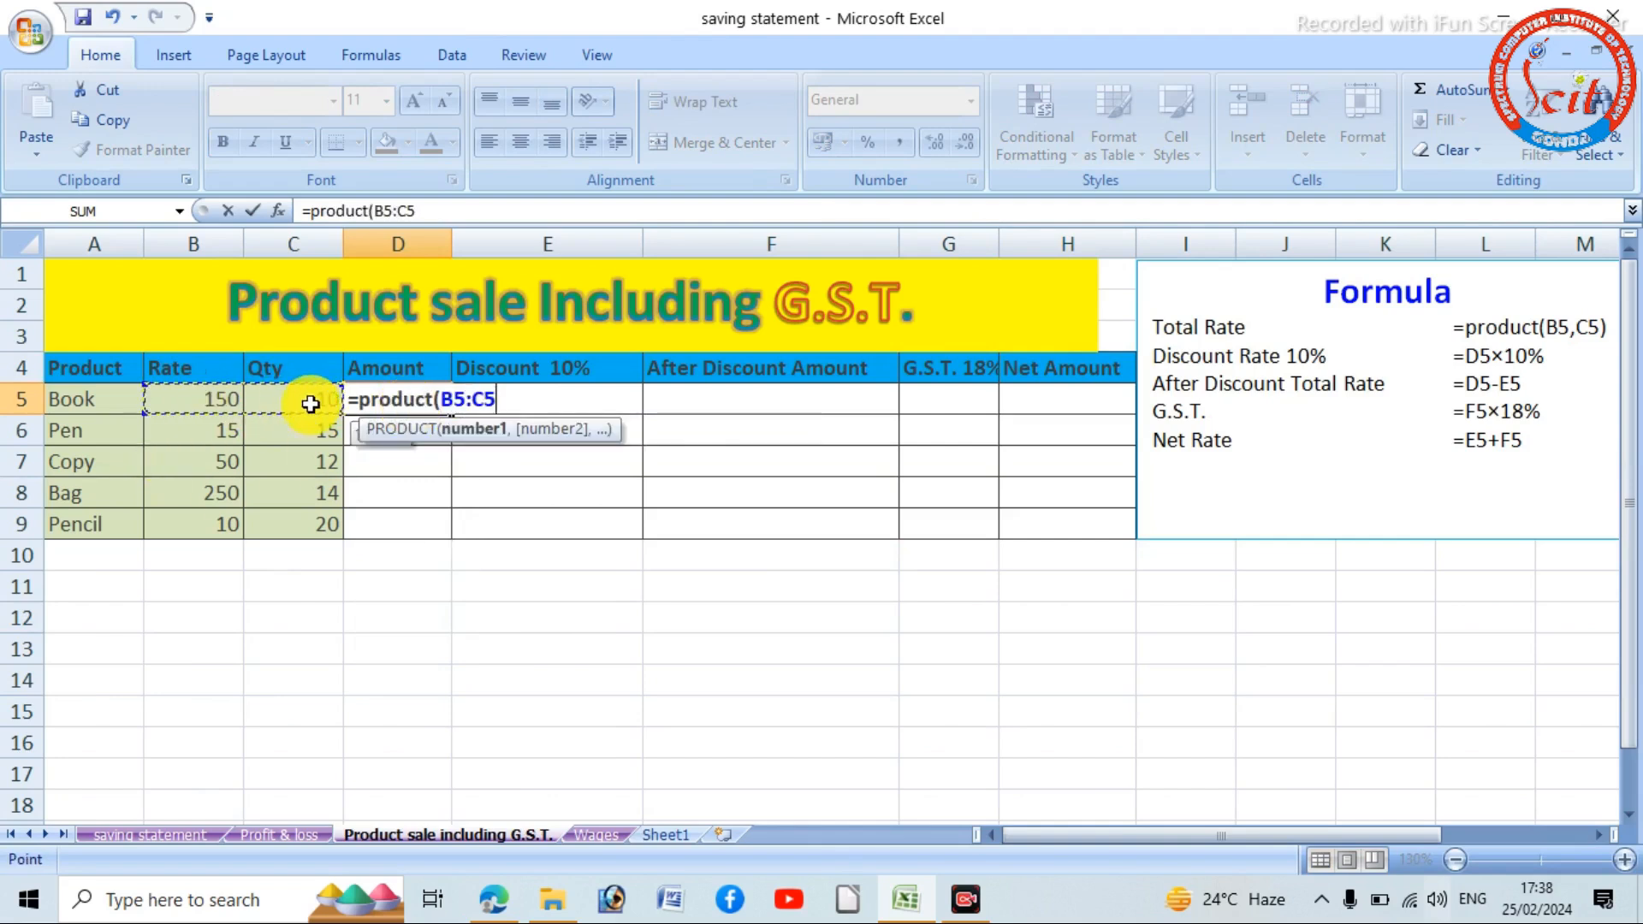
text())
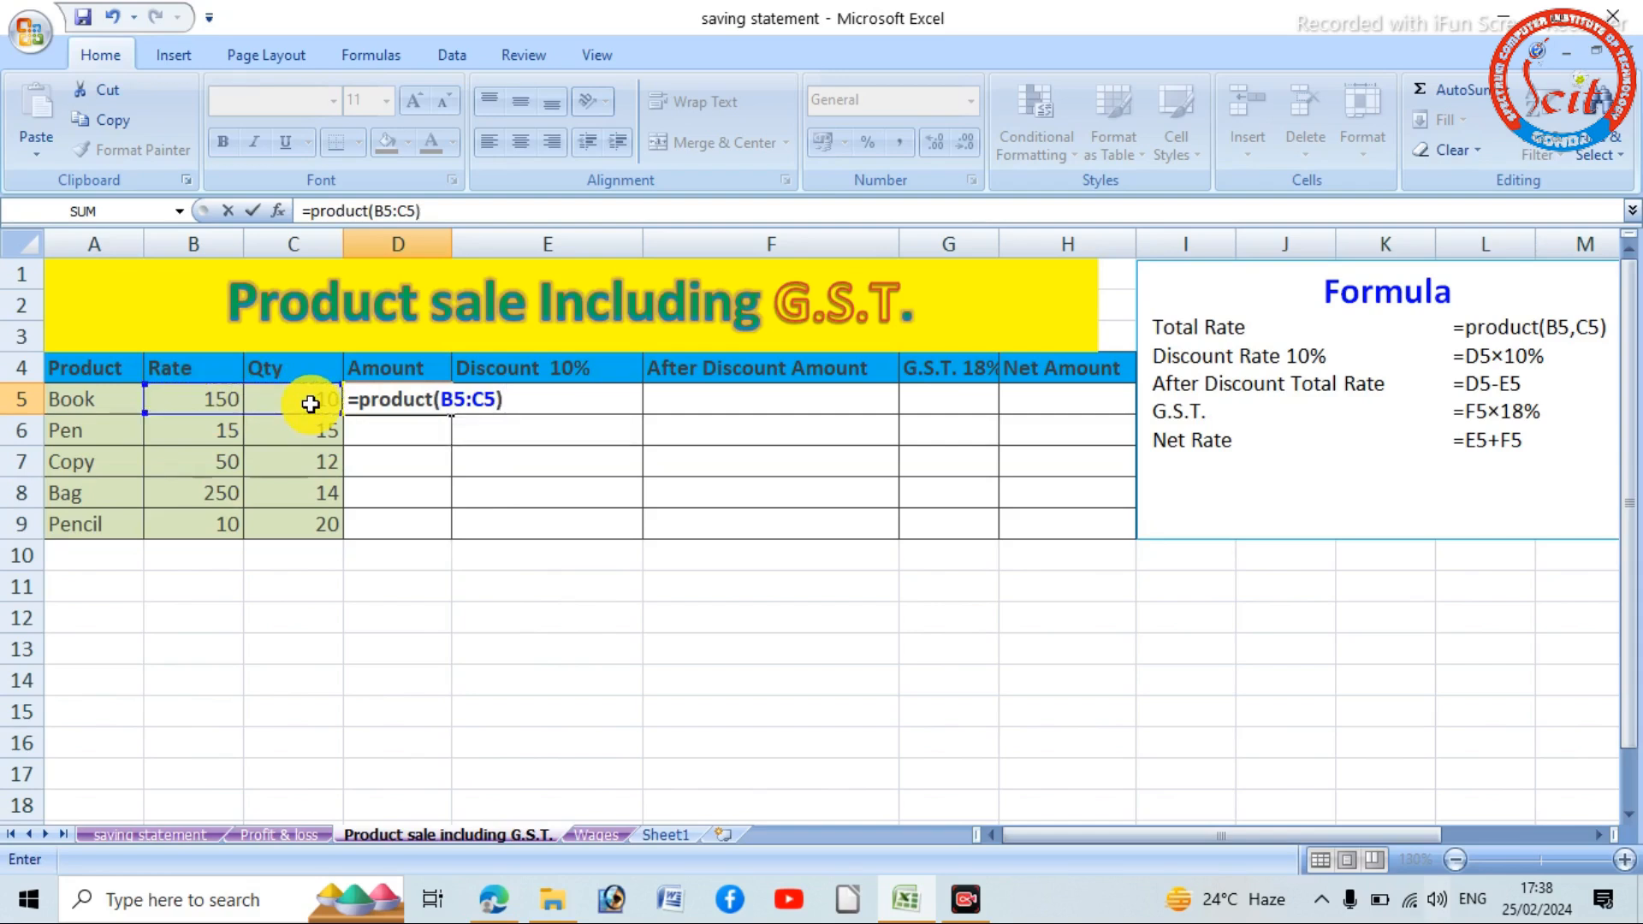
key(Return)
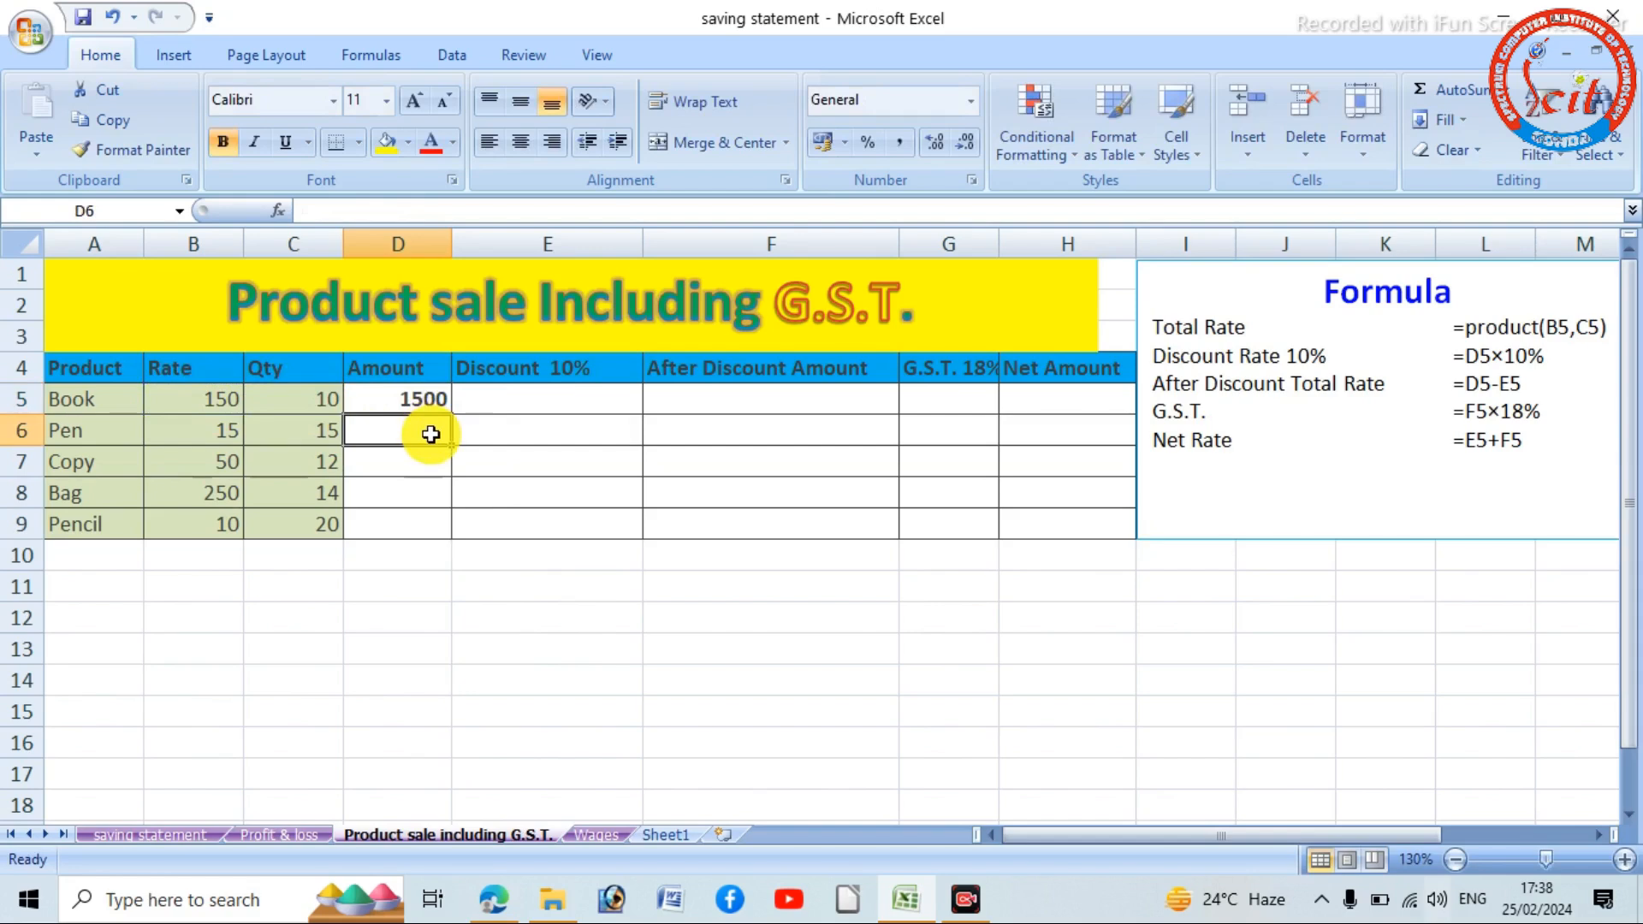
- Calculate the Pen amount in D6 by multiplying rate and quantity with =B6*C6
text(=)
click(215, 438)
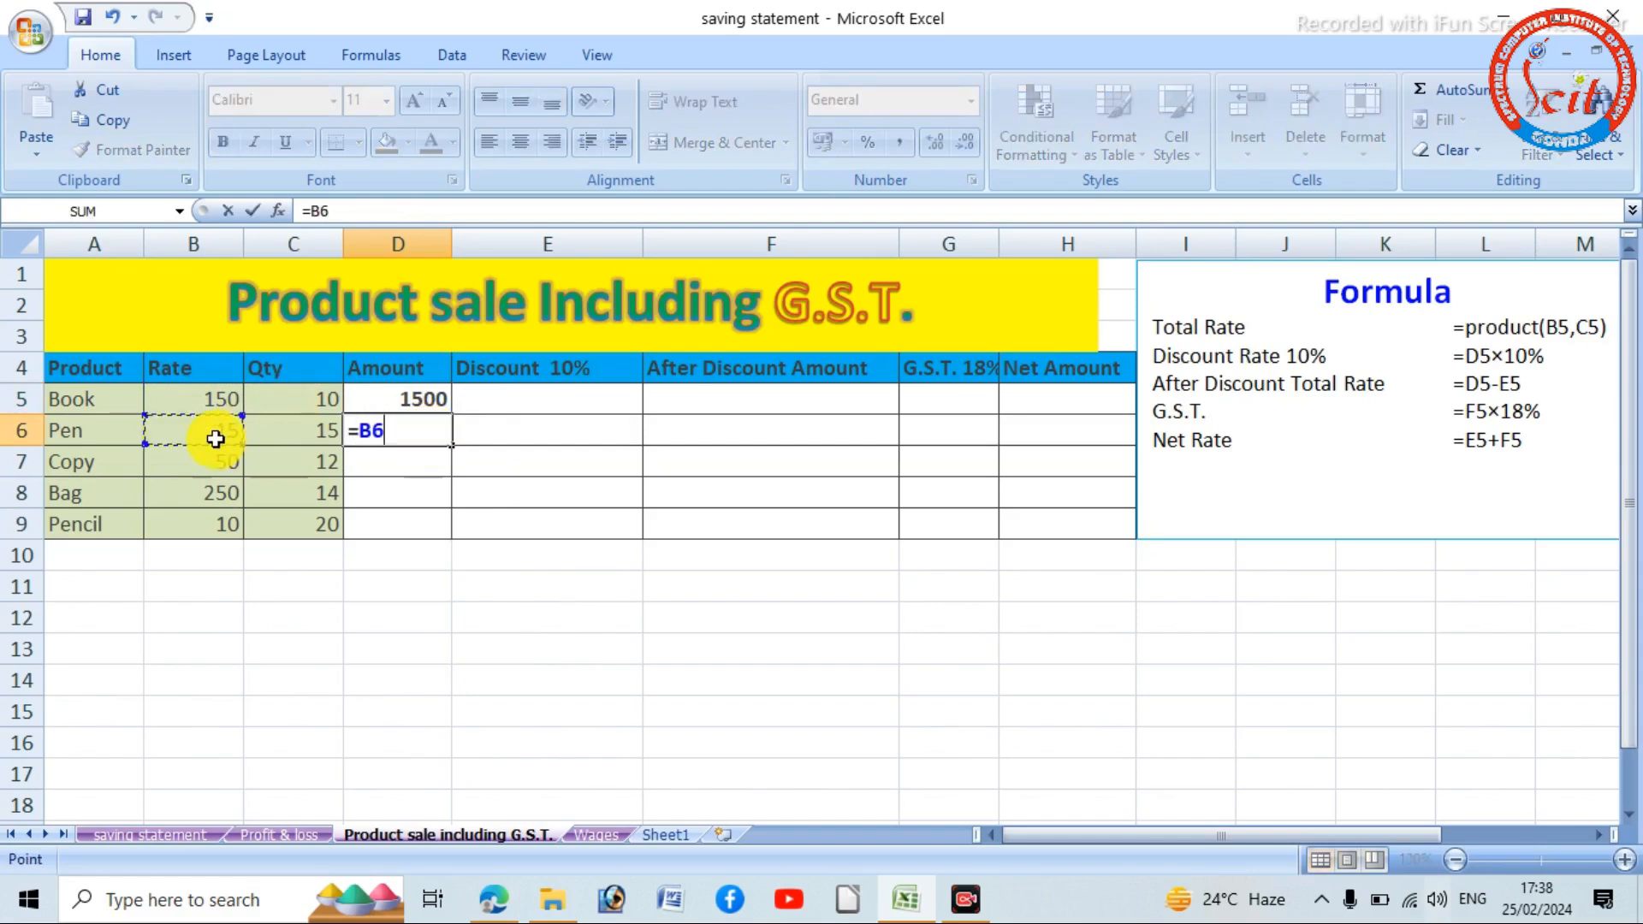
text(*)
click(297, 438)
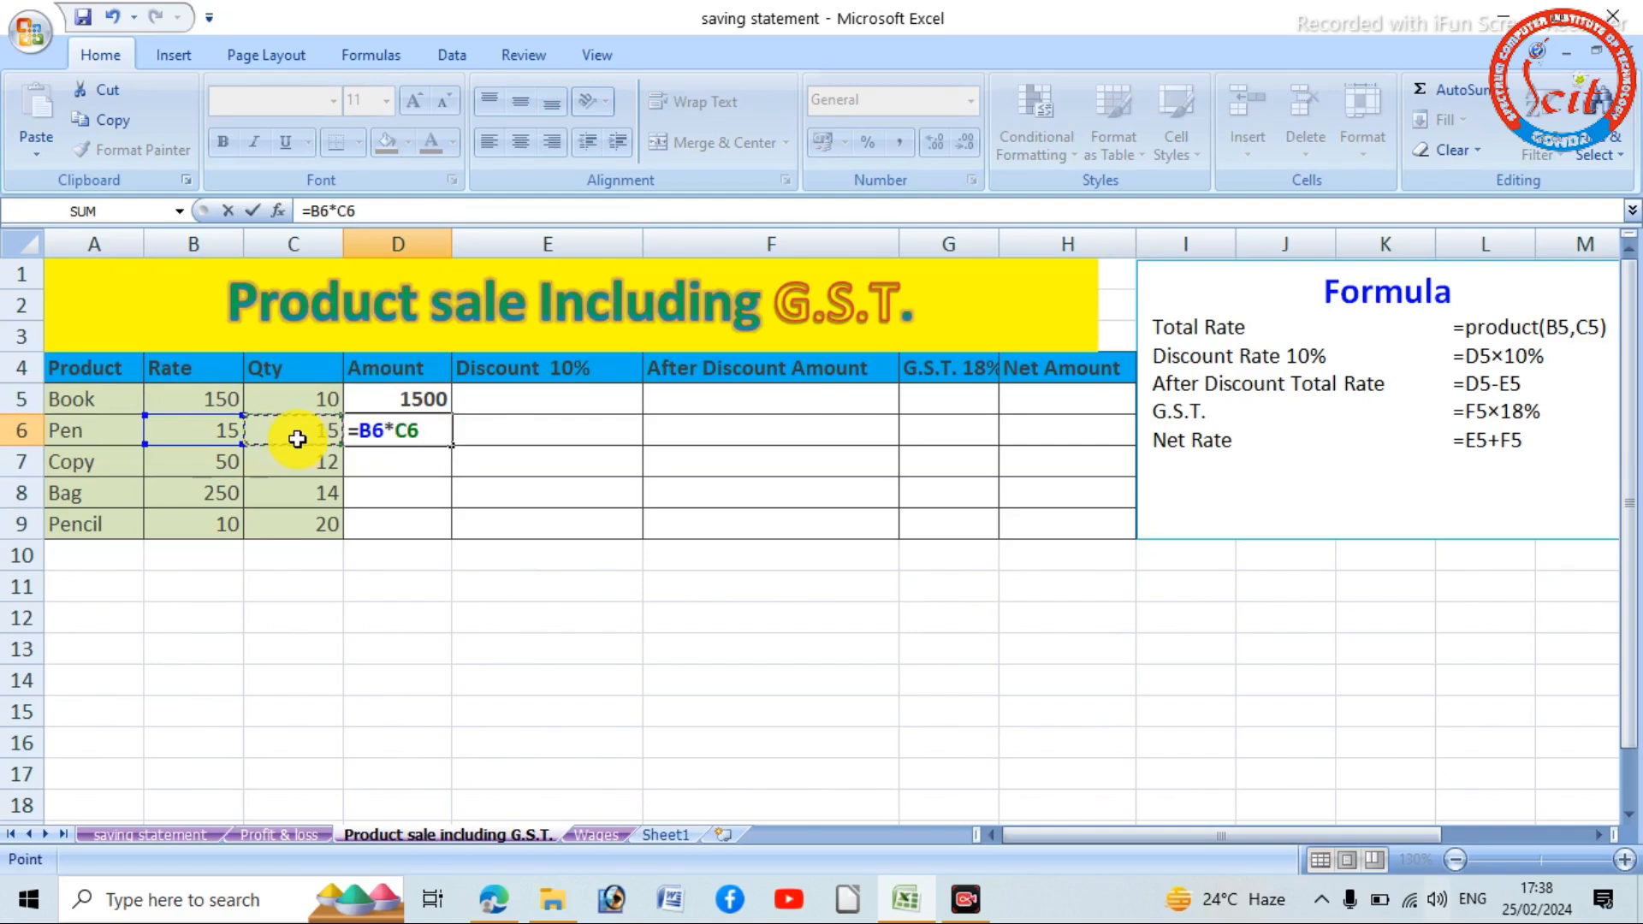
key(Return)
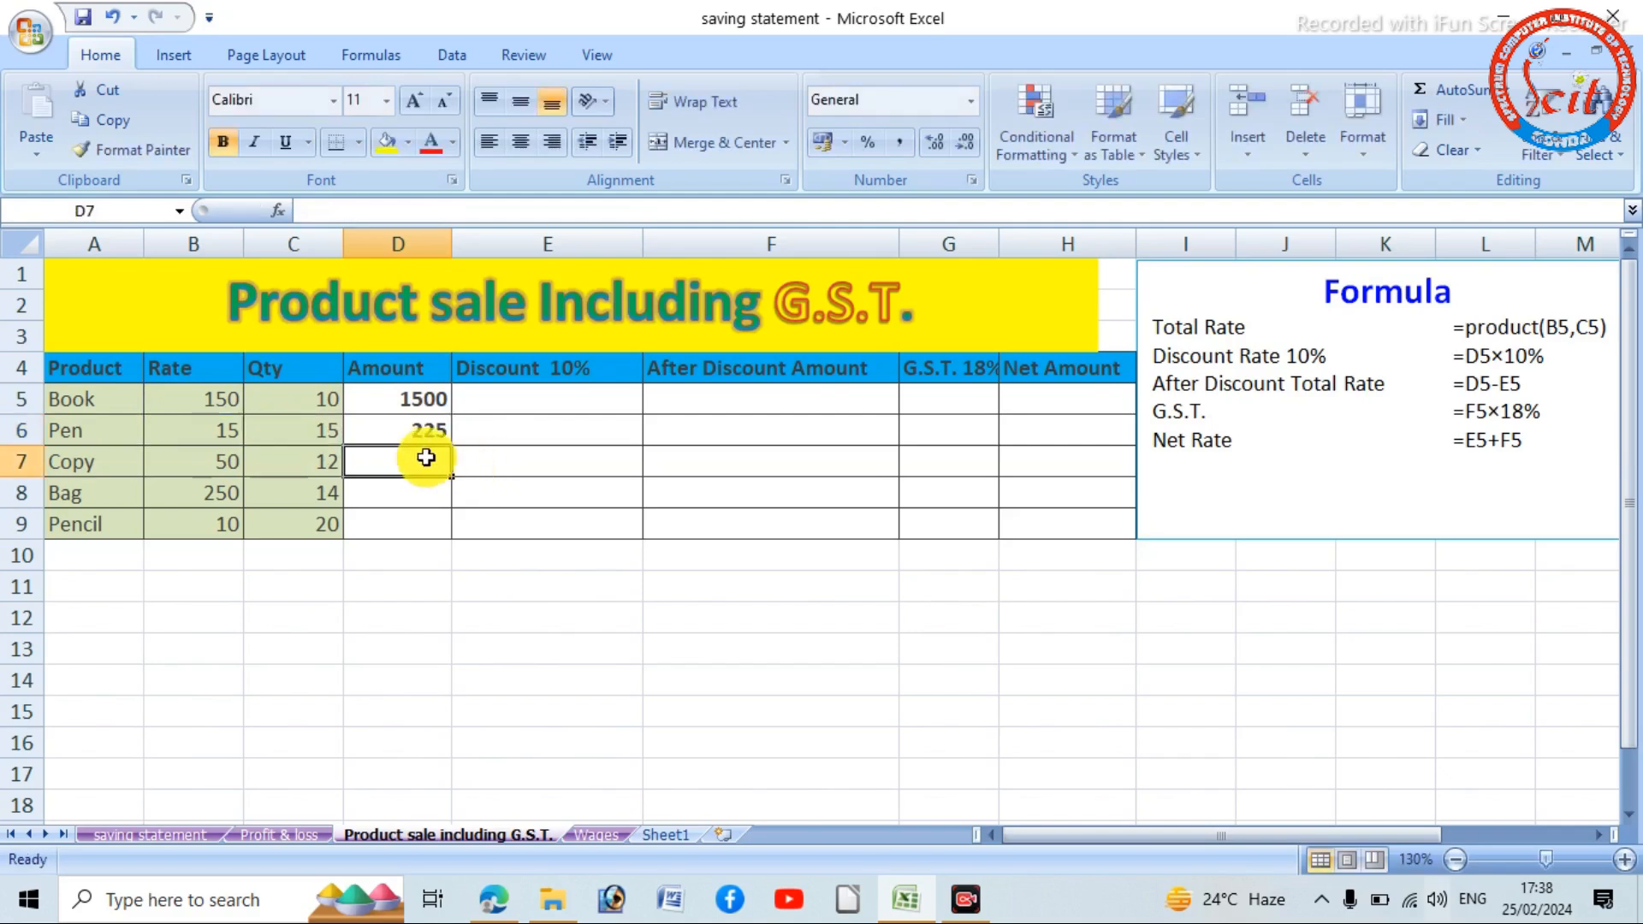
- Calculate the Copy amount in D7 by multiplying rate and quantity with =B7*C7
click(432, 403)
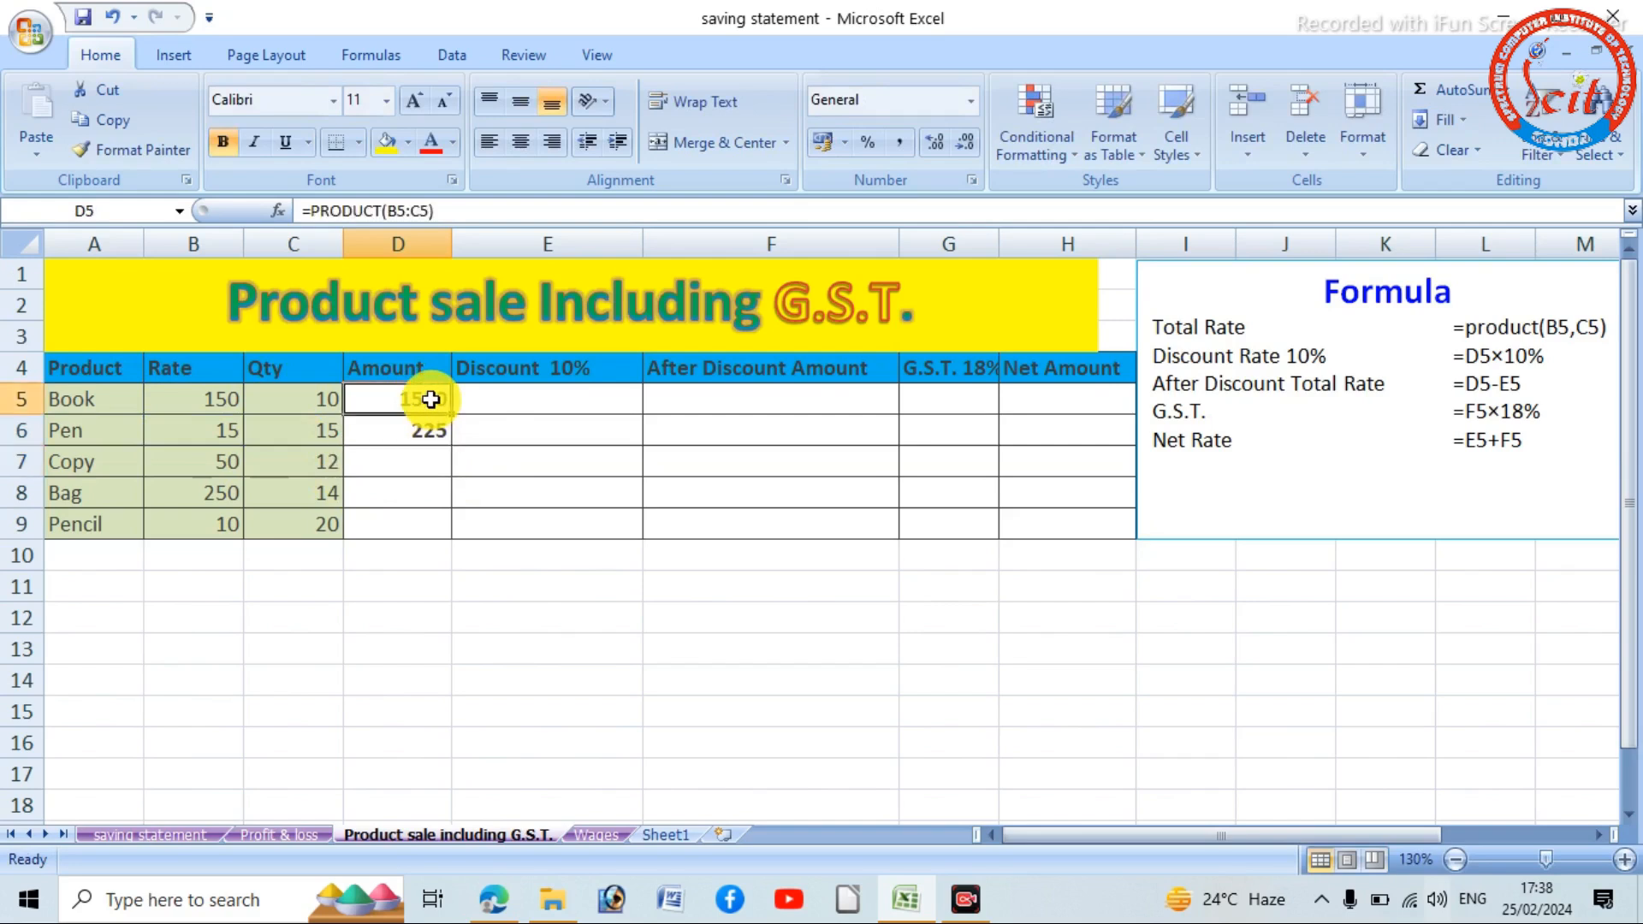
click(413, 455)
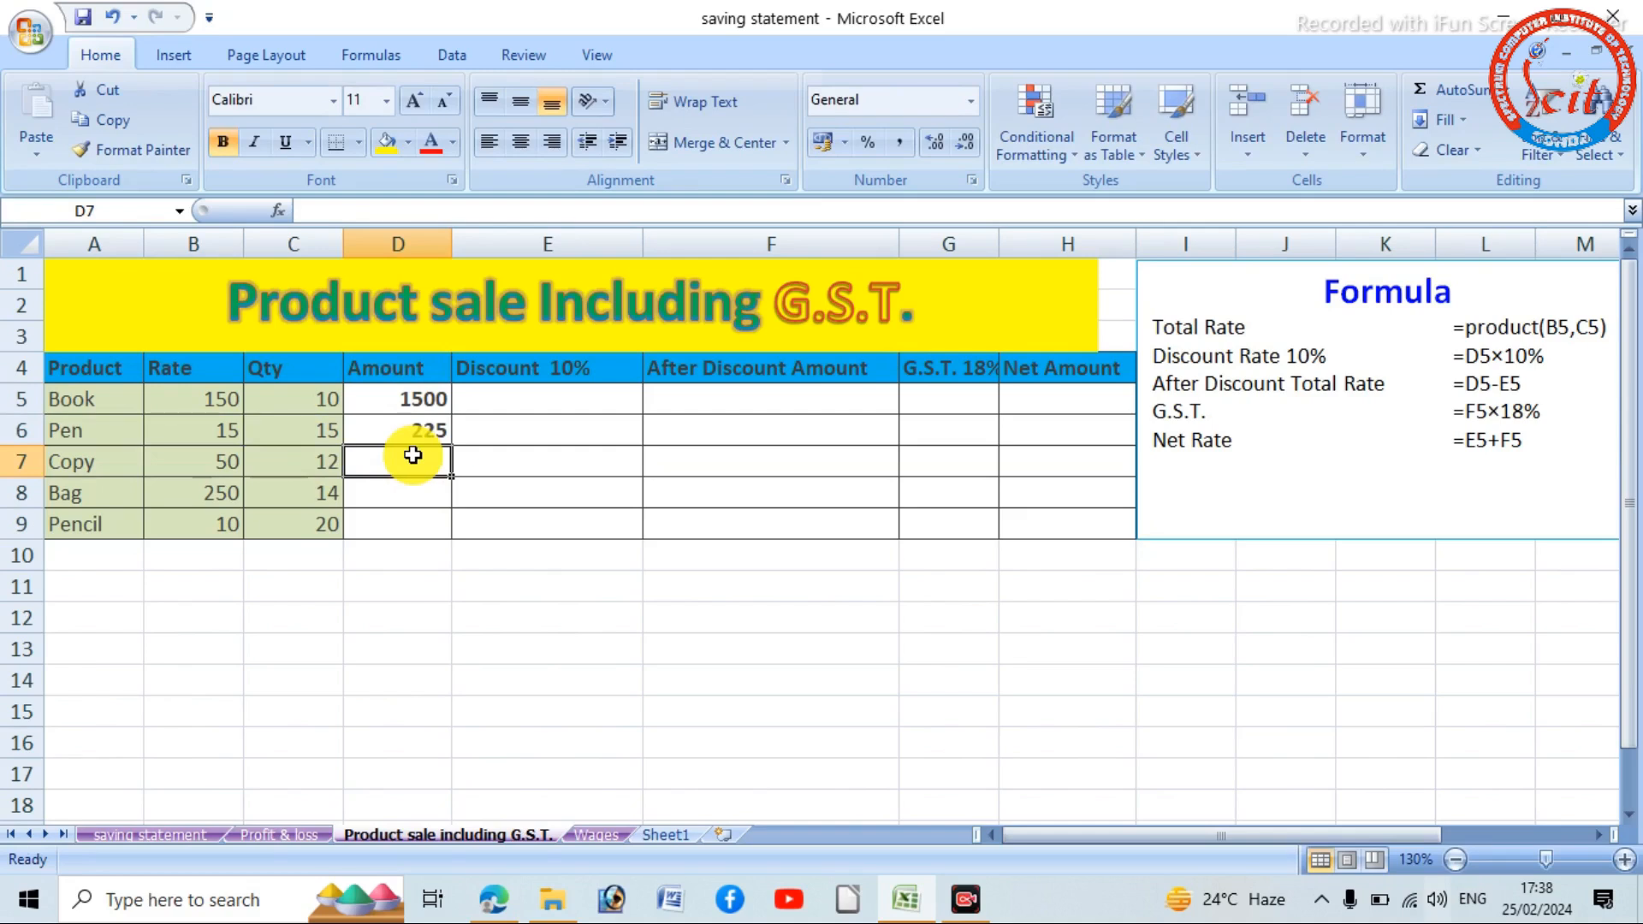
text(=)
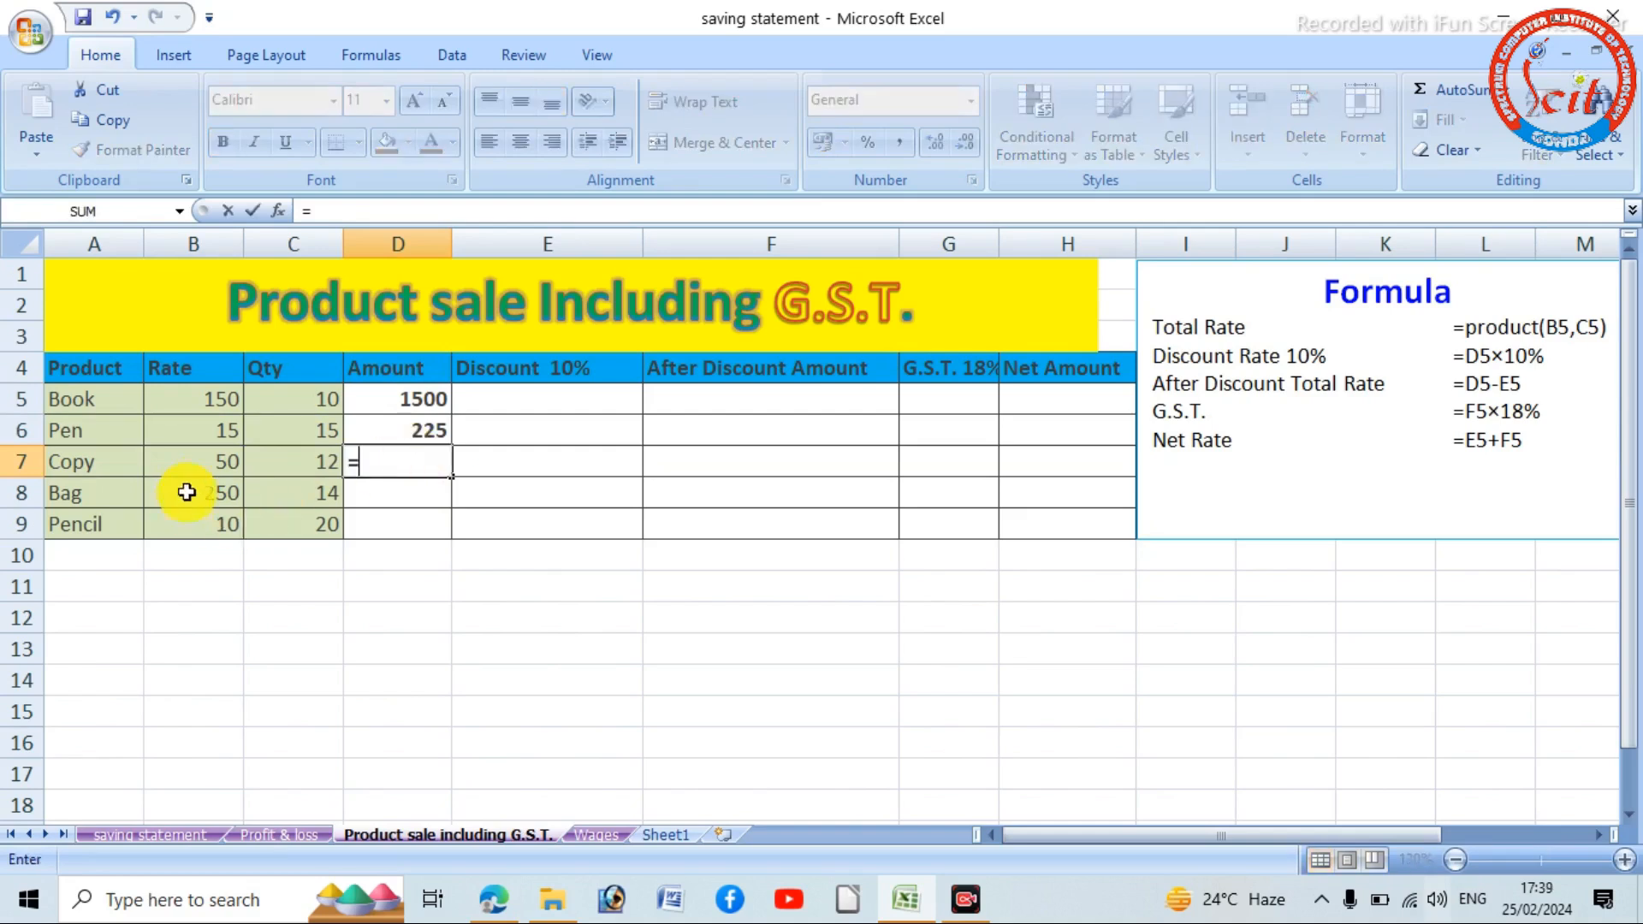
click(220, 468)
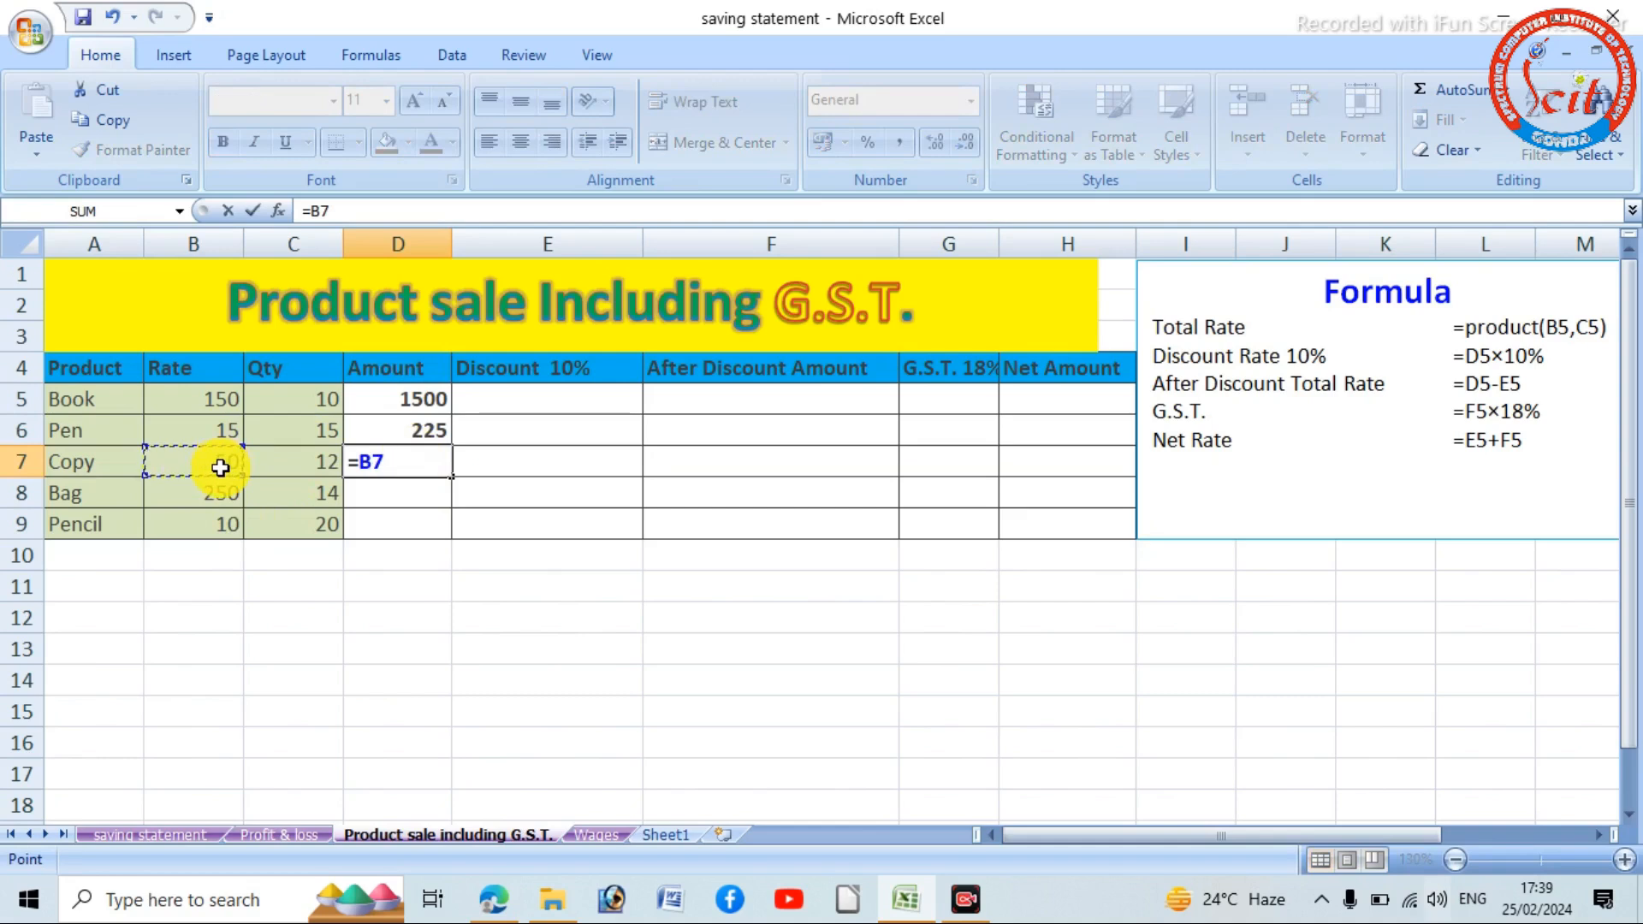
text(*)
click(288, 462)
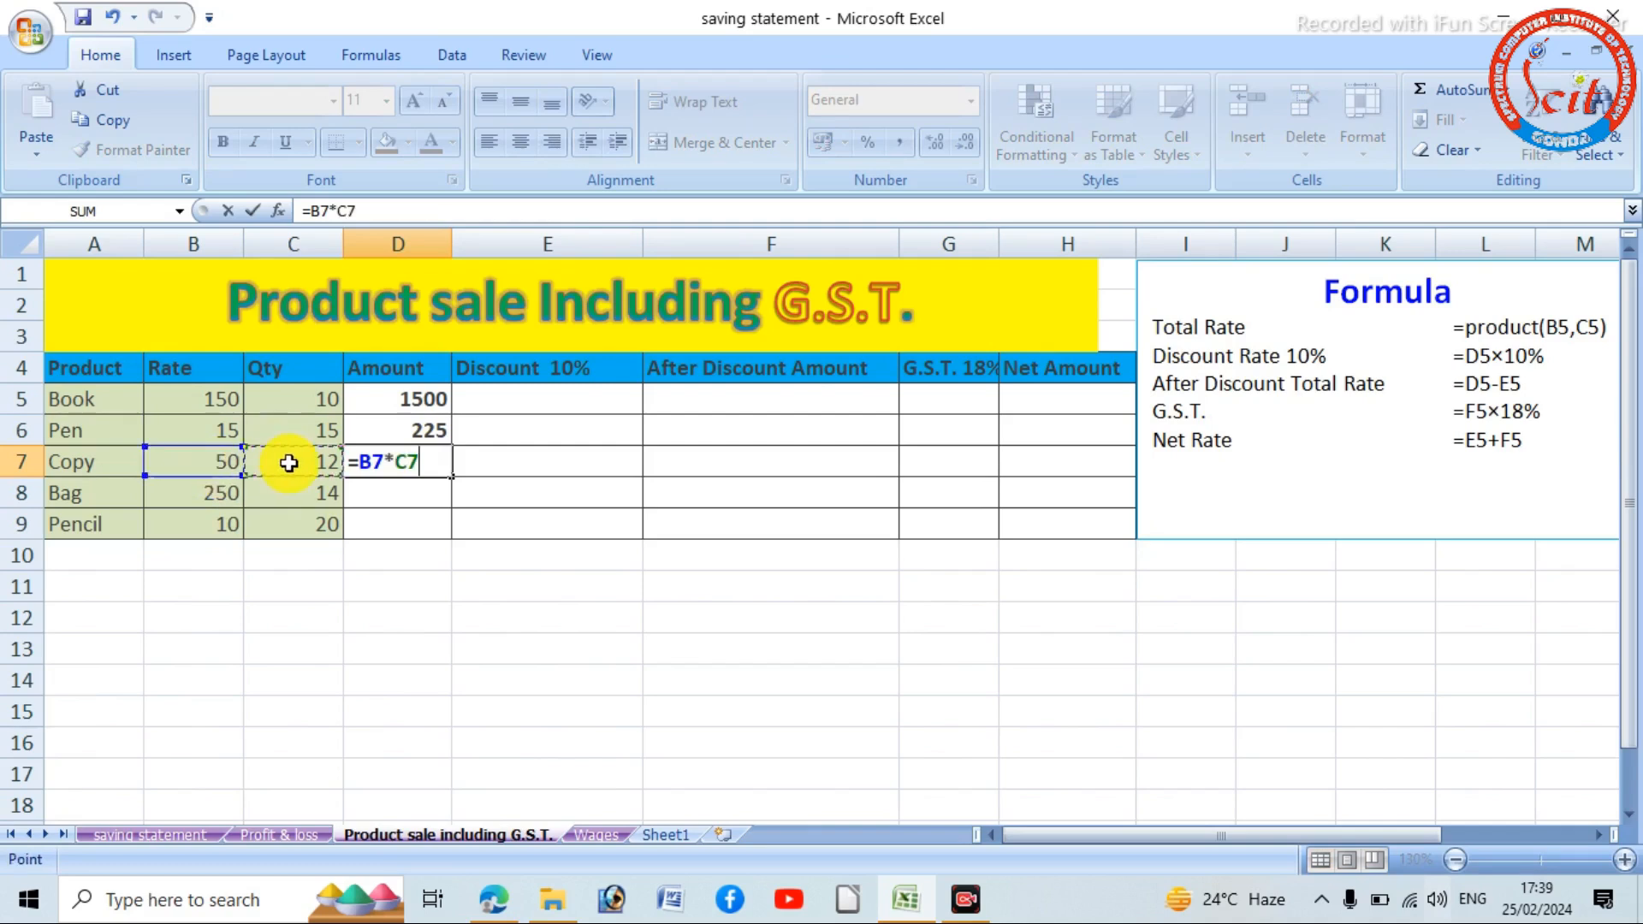
key(Return)
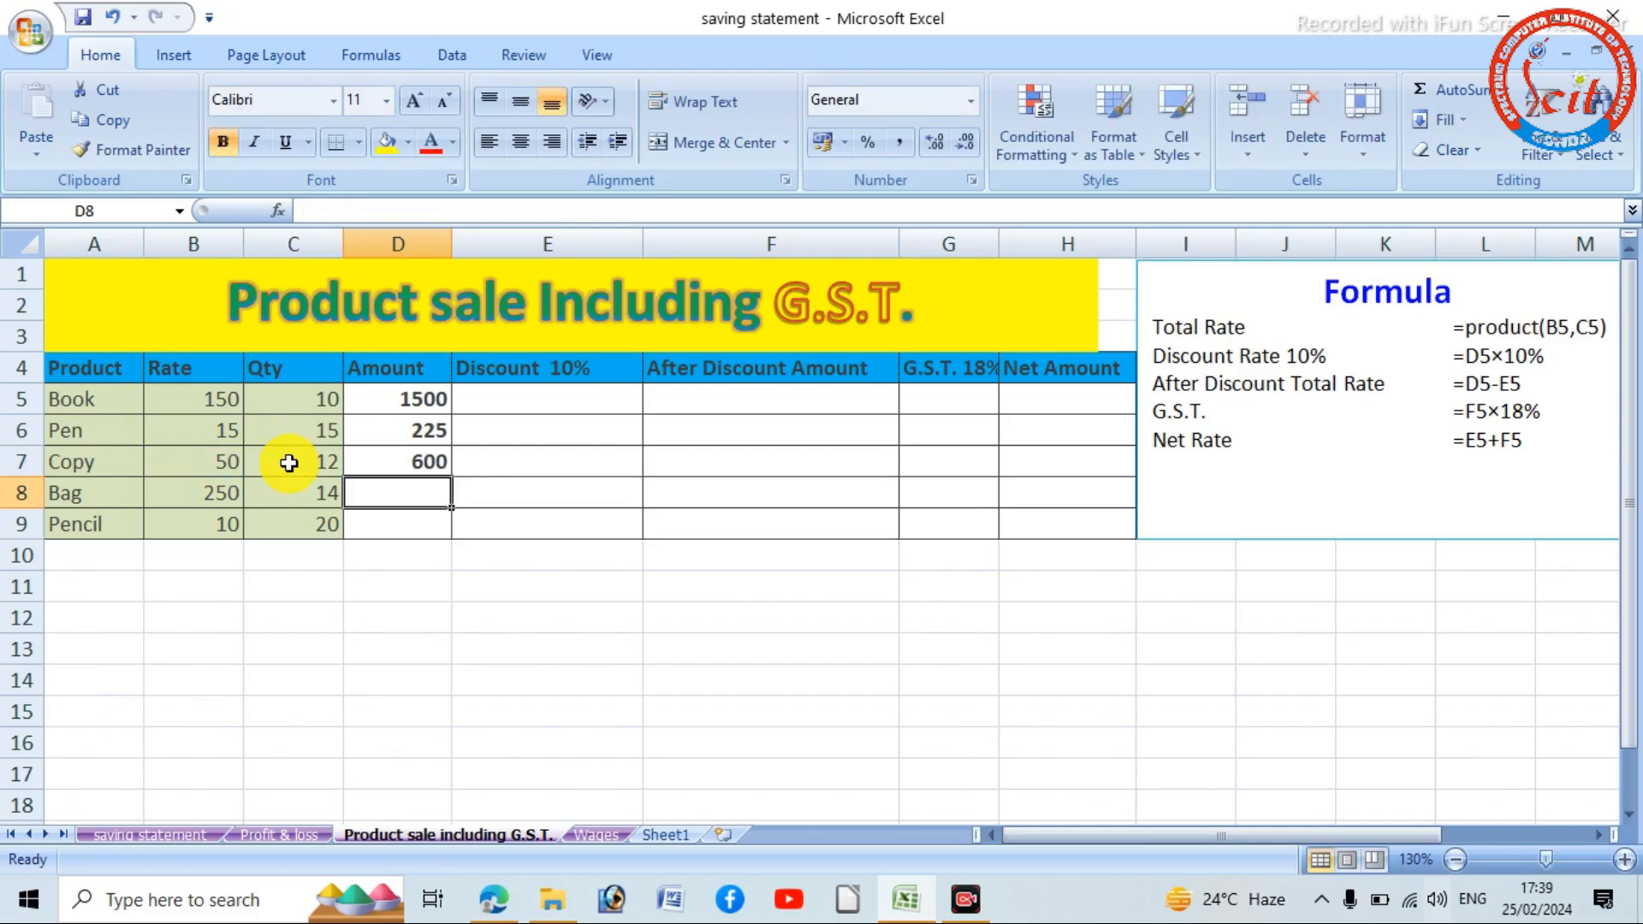
click(435, 399)
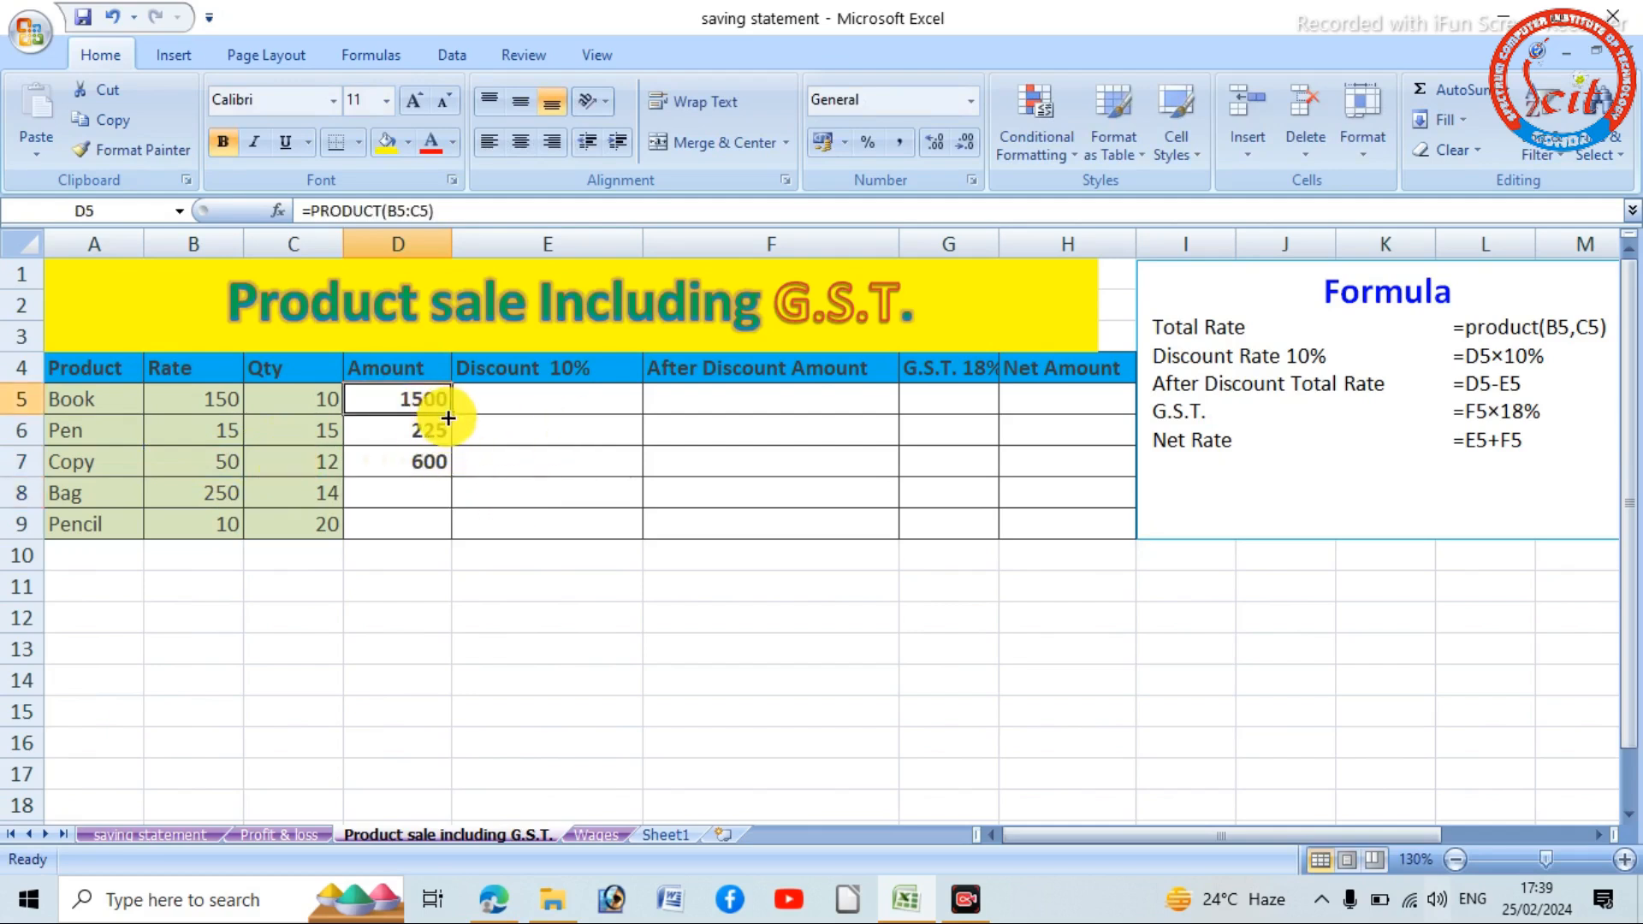
key(BackSpace)
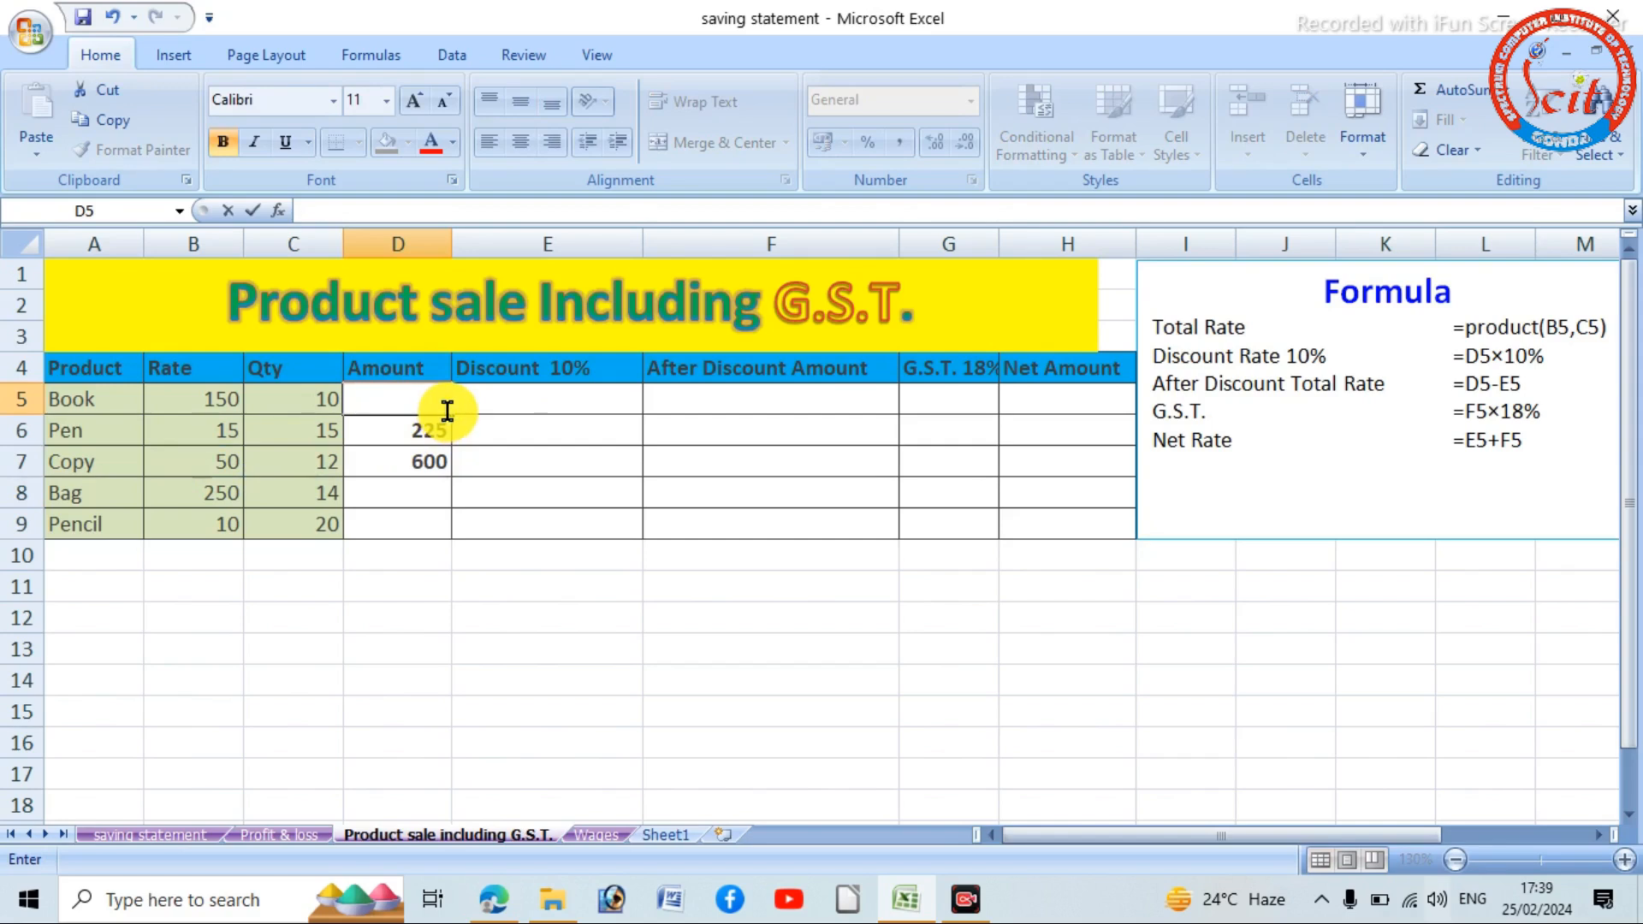
key(ctrl+z)
key(Return)
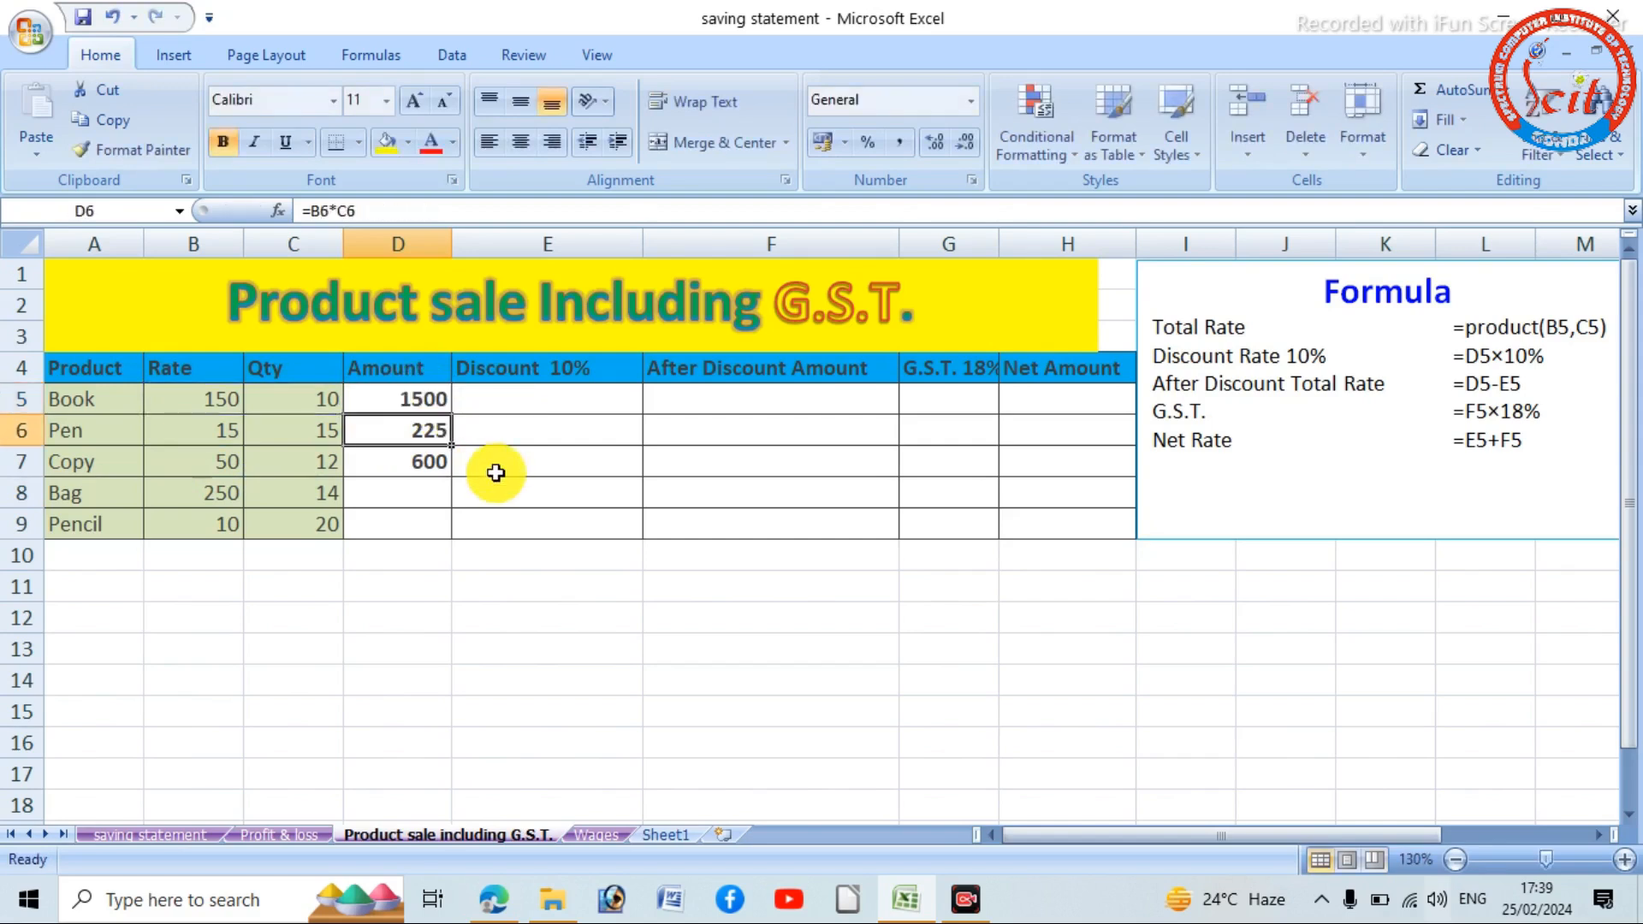
double_click(409, 408)
drag(409, 407, 449, 416)
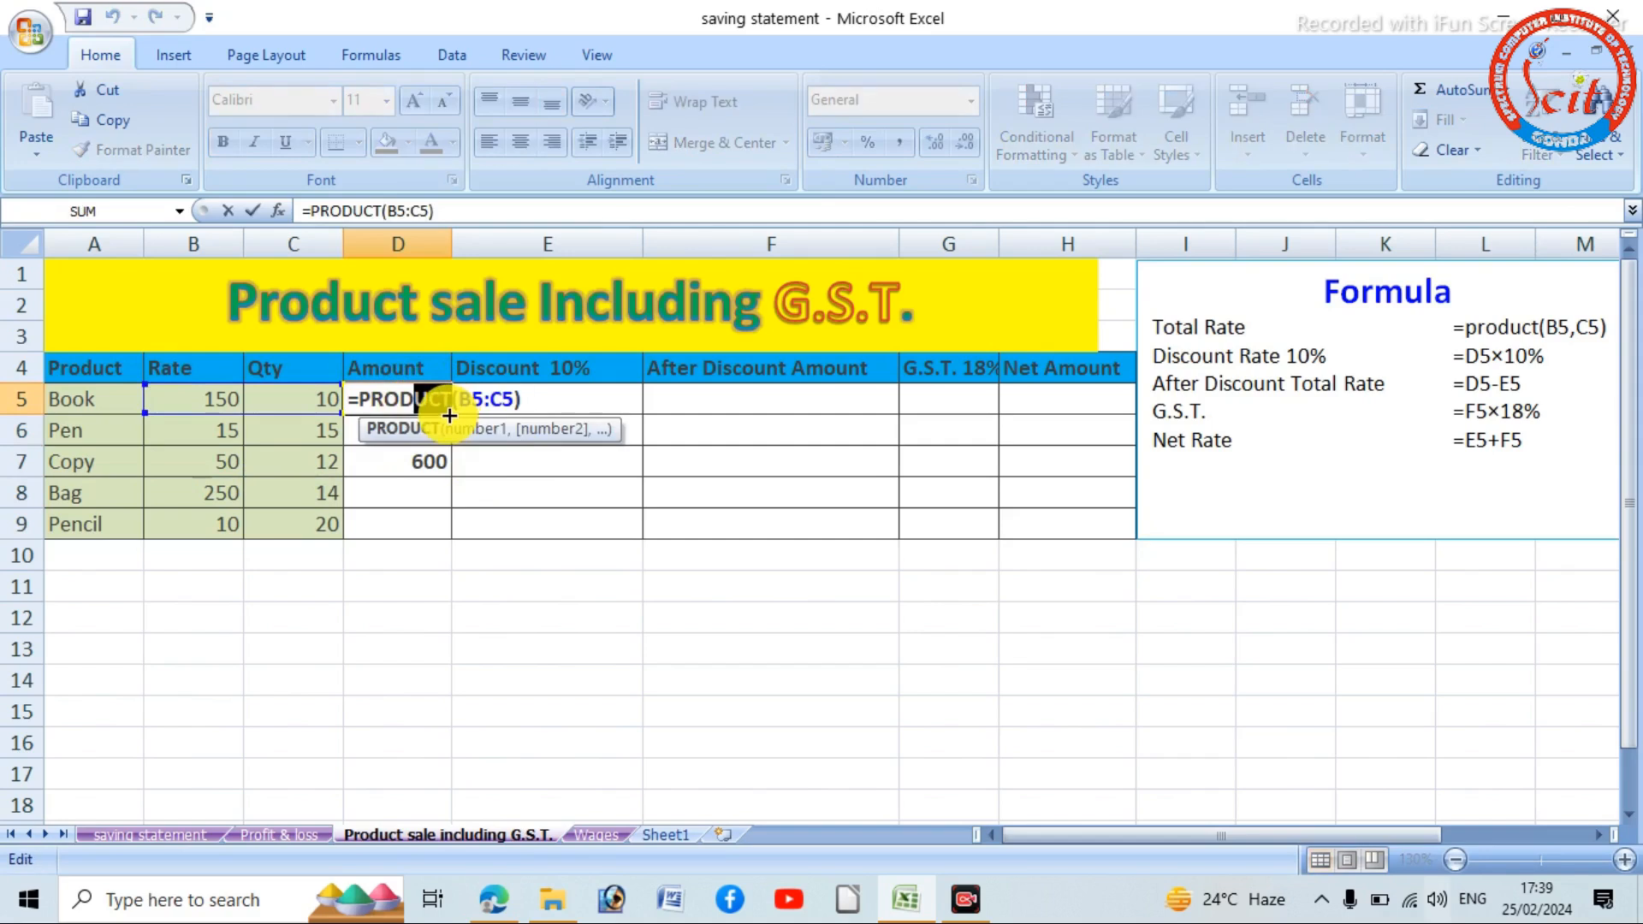
click(550, 403)
key(Return)
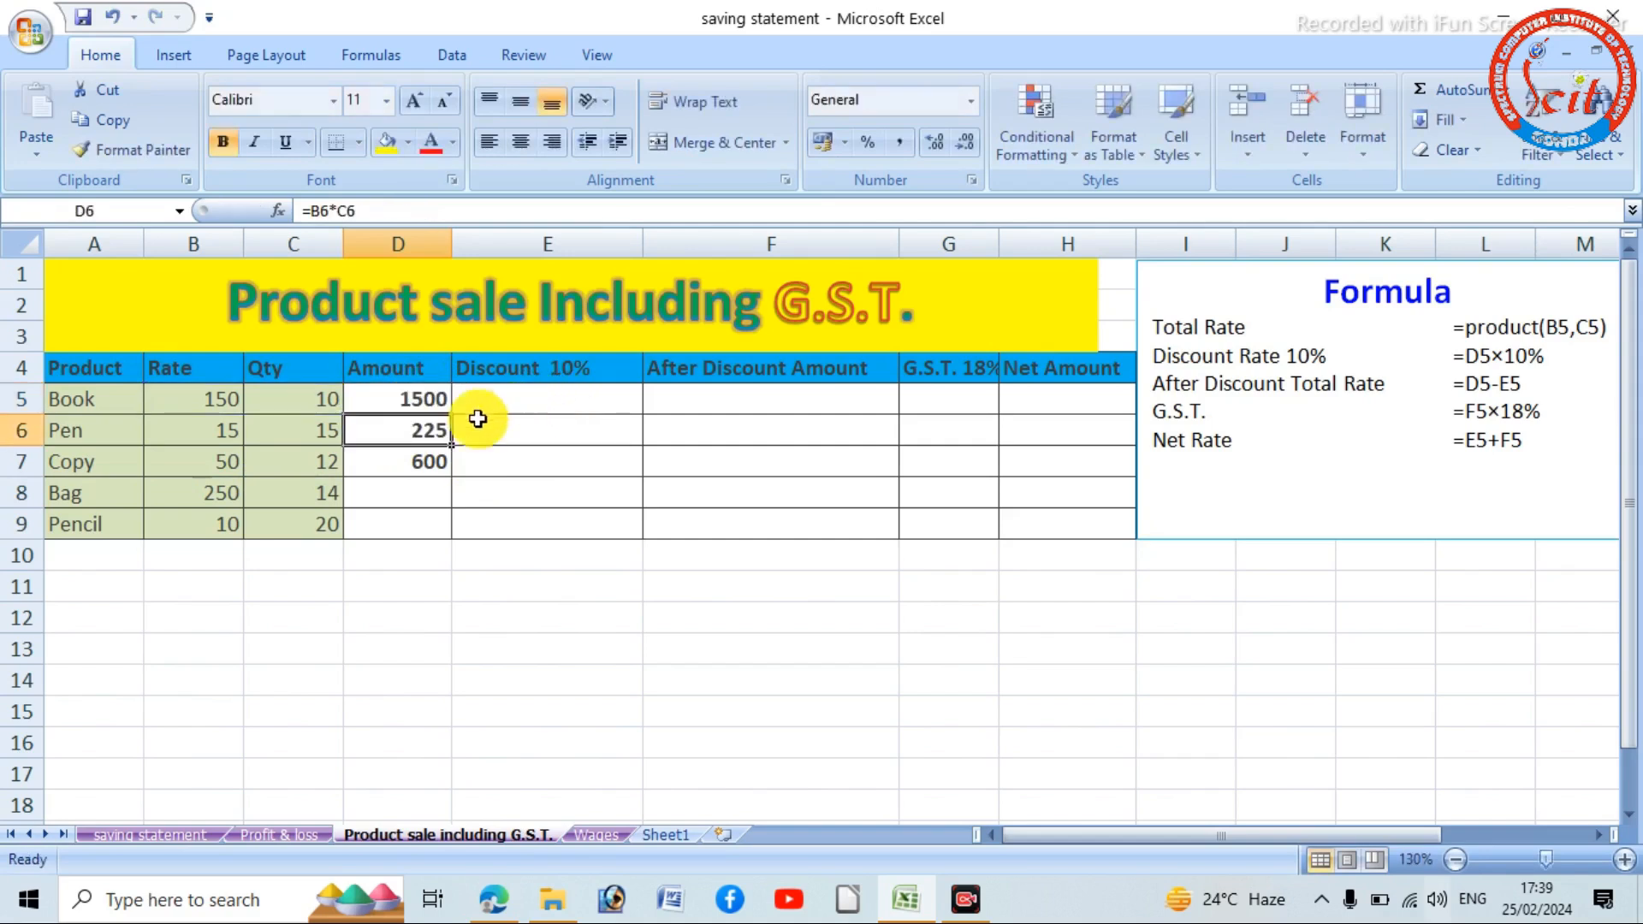
- Fill the Book amount formula from D5 down through D9 for all products
click(432, 395)
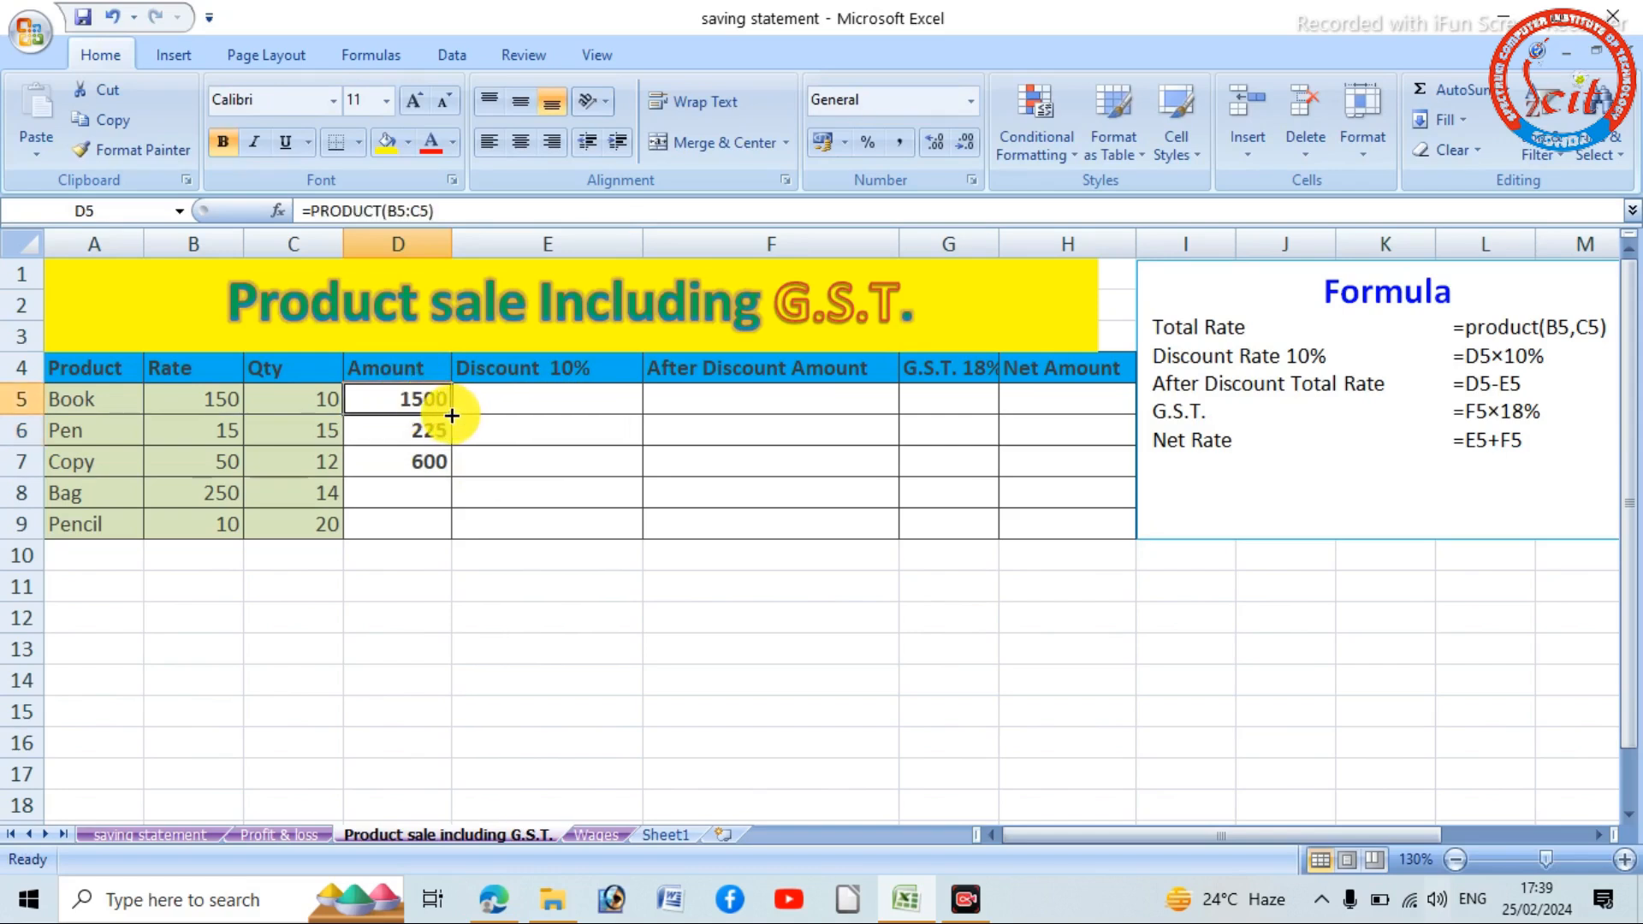
drag(451, 414, 447, 529)
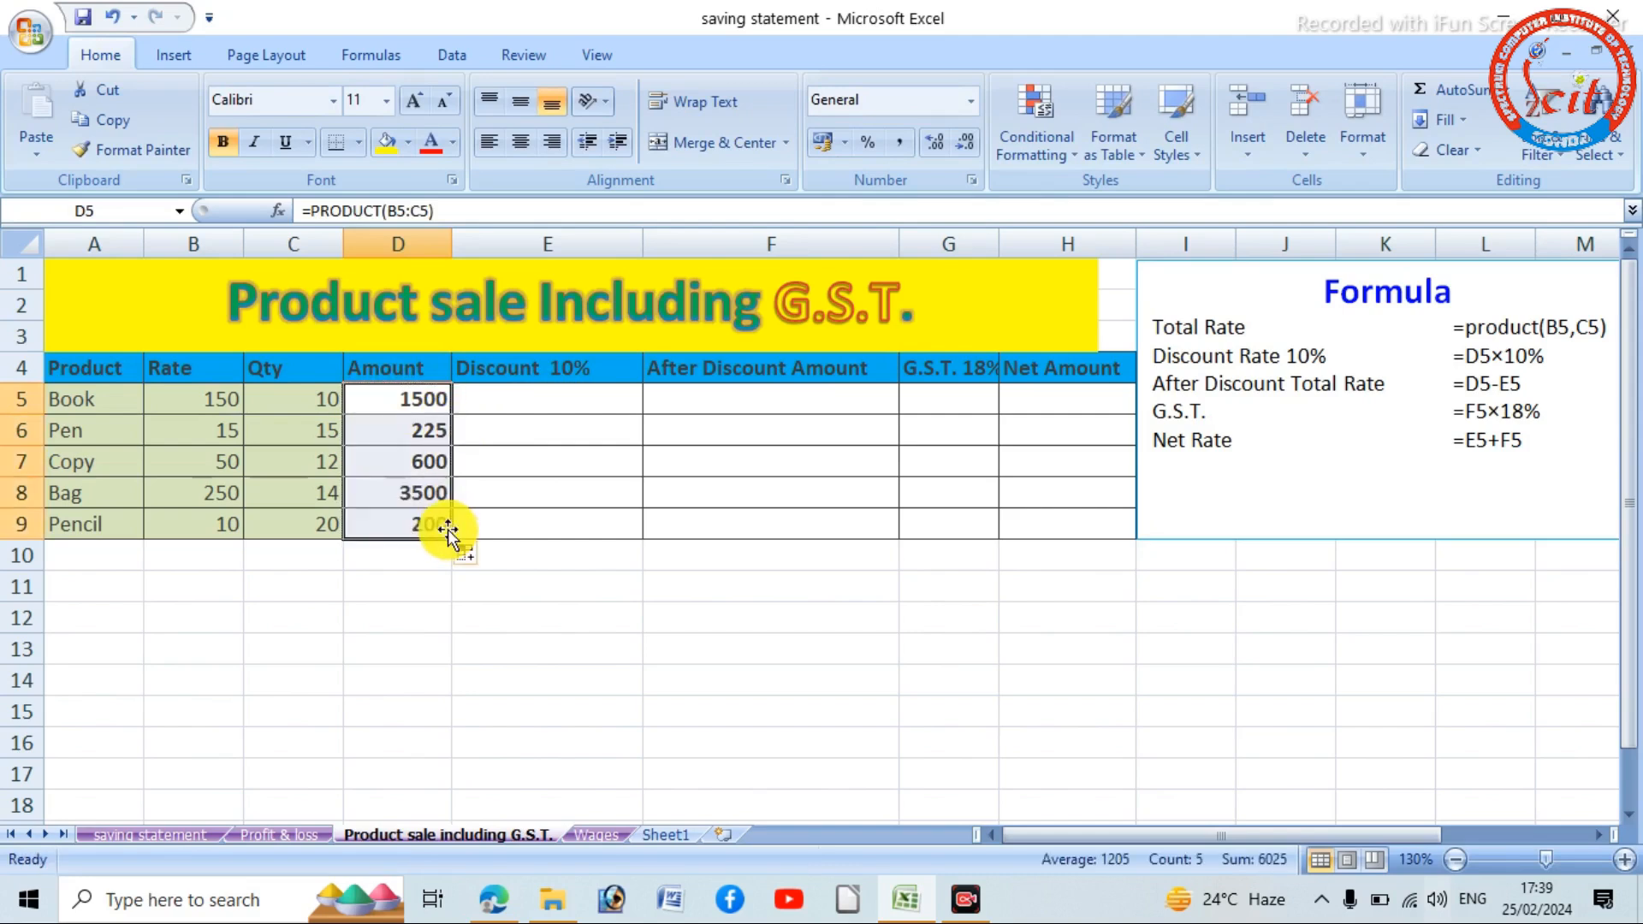
- Calculate the 10% discount in E5 with =D5*10% and fill the formula down to E9
click(568, 404)
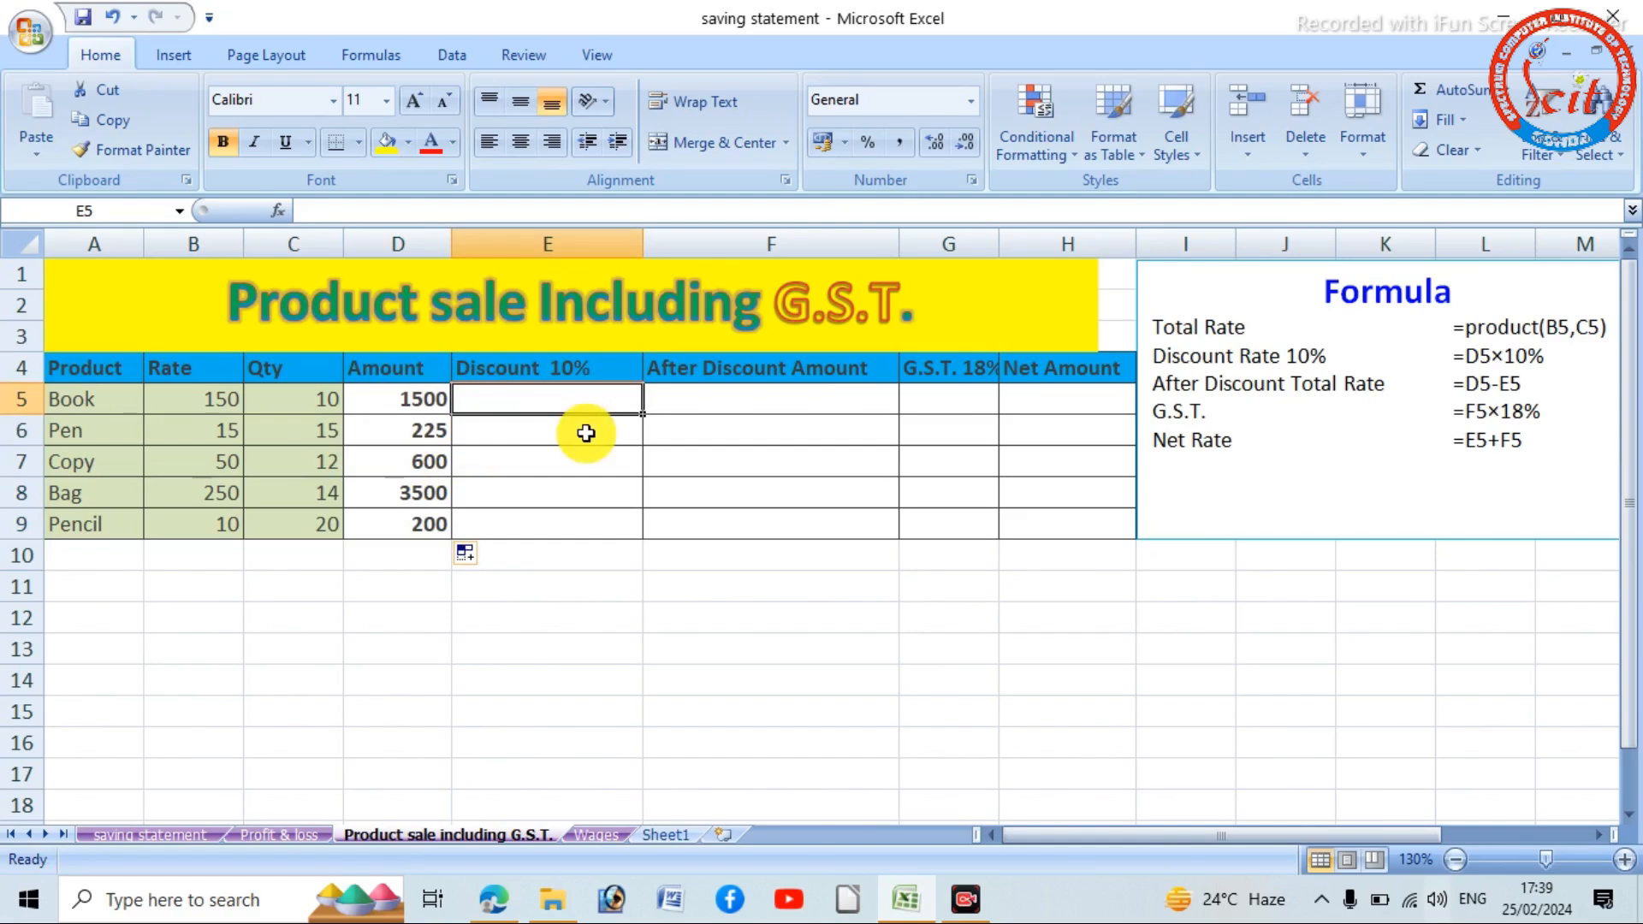
text(=)
click(388, 403)
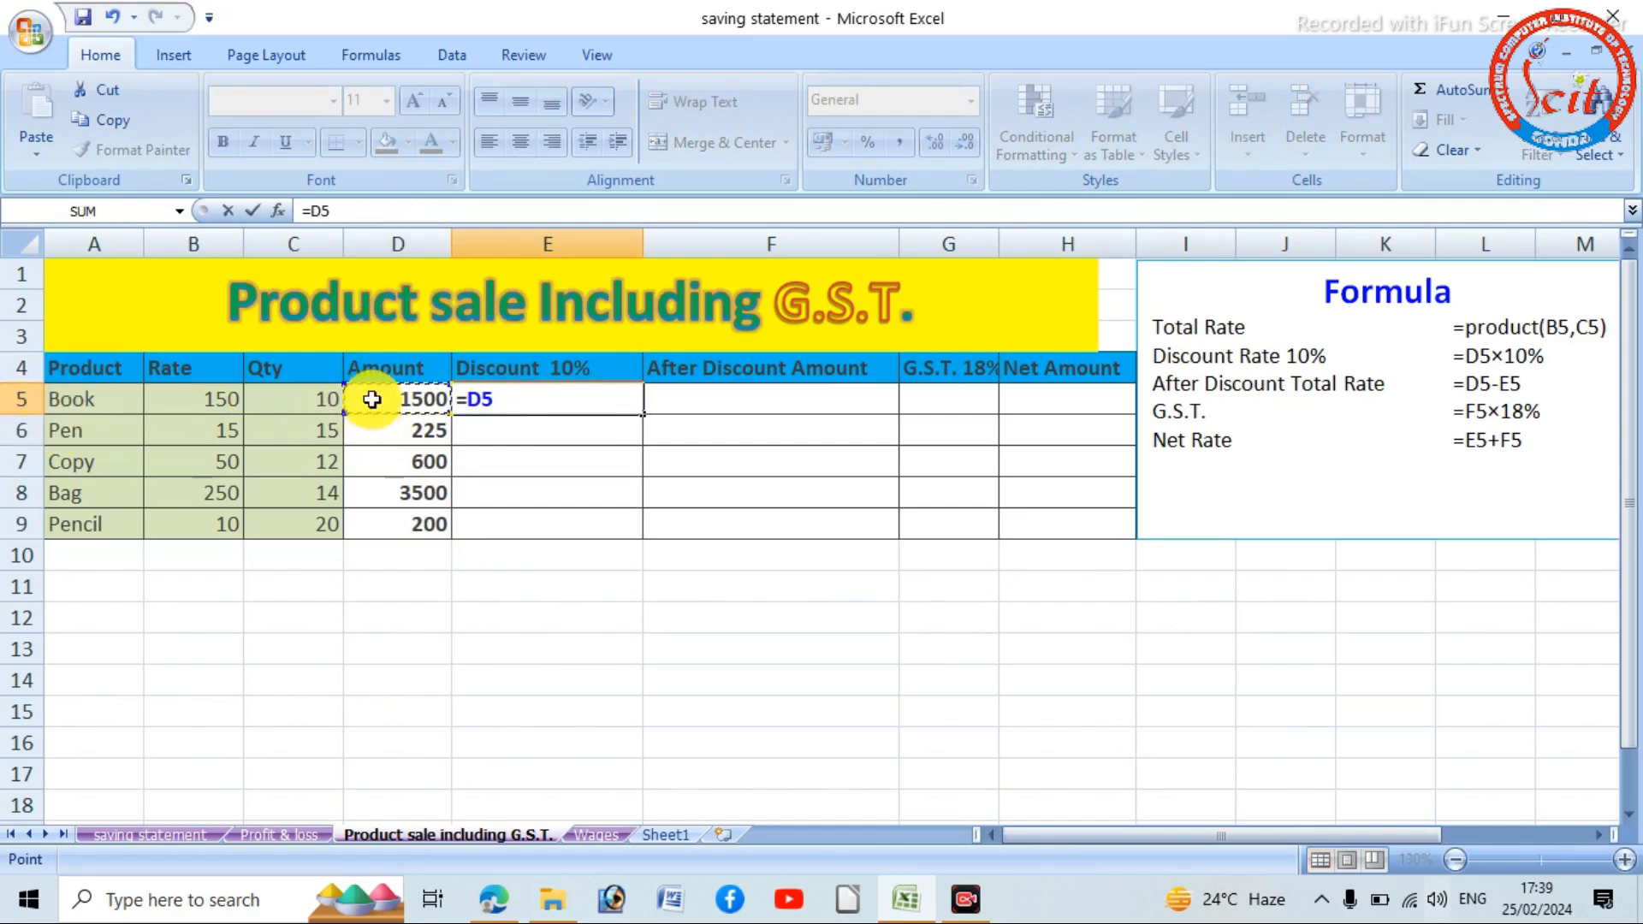
text(*)
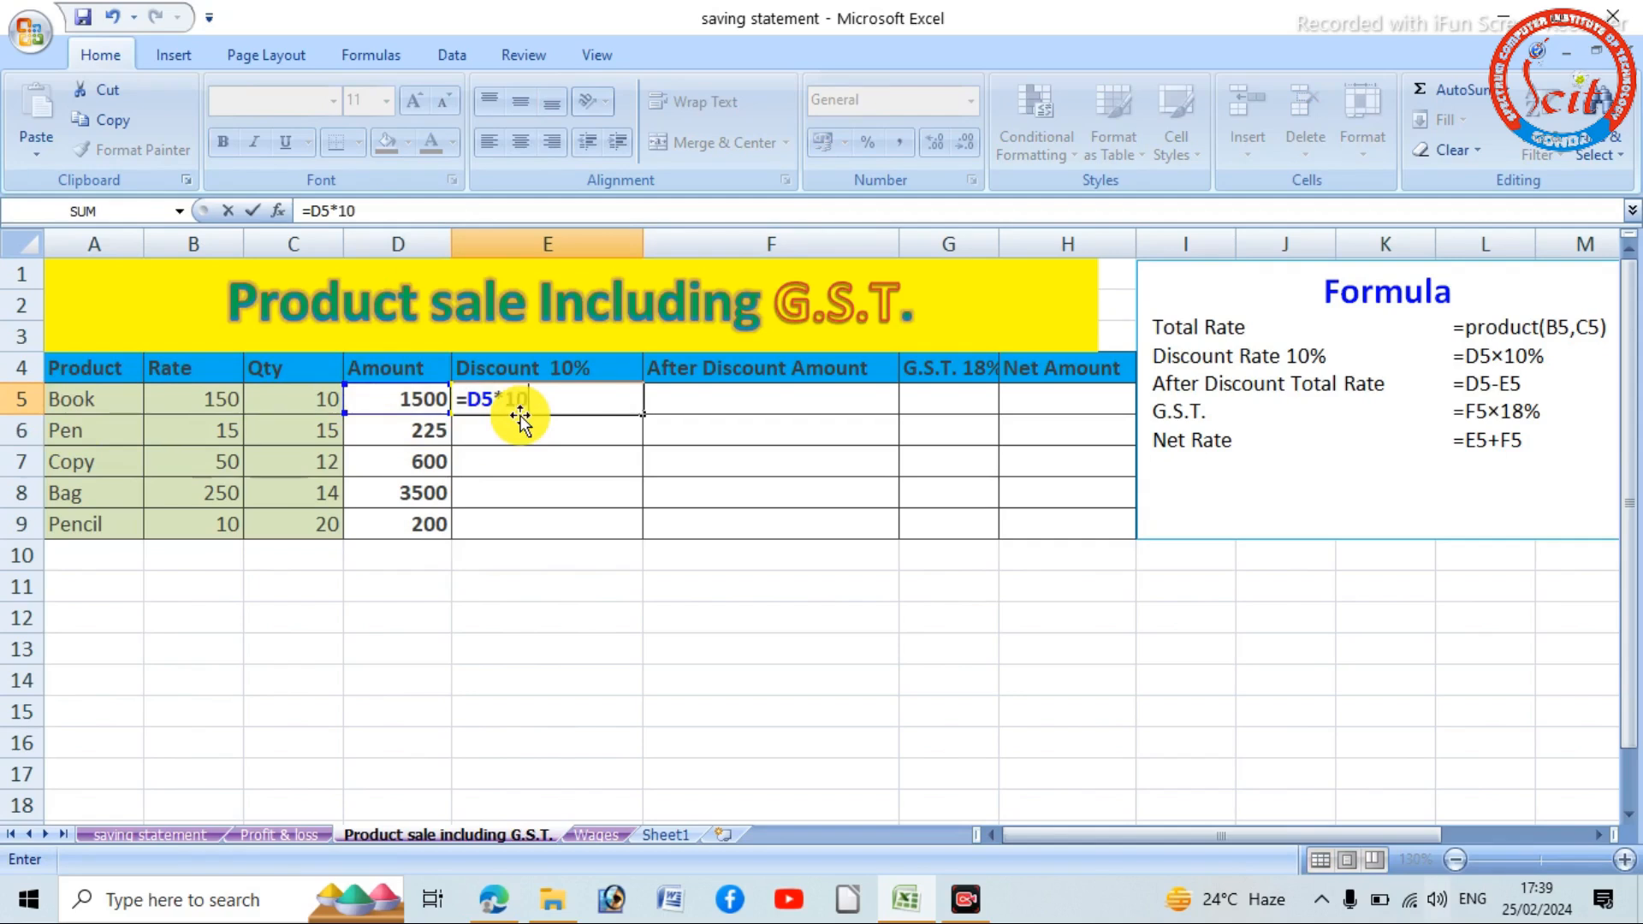
key(Return)
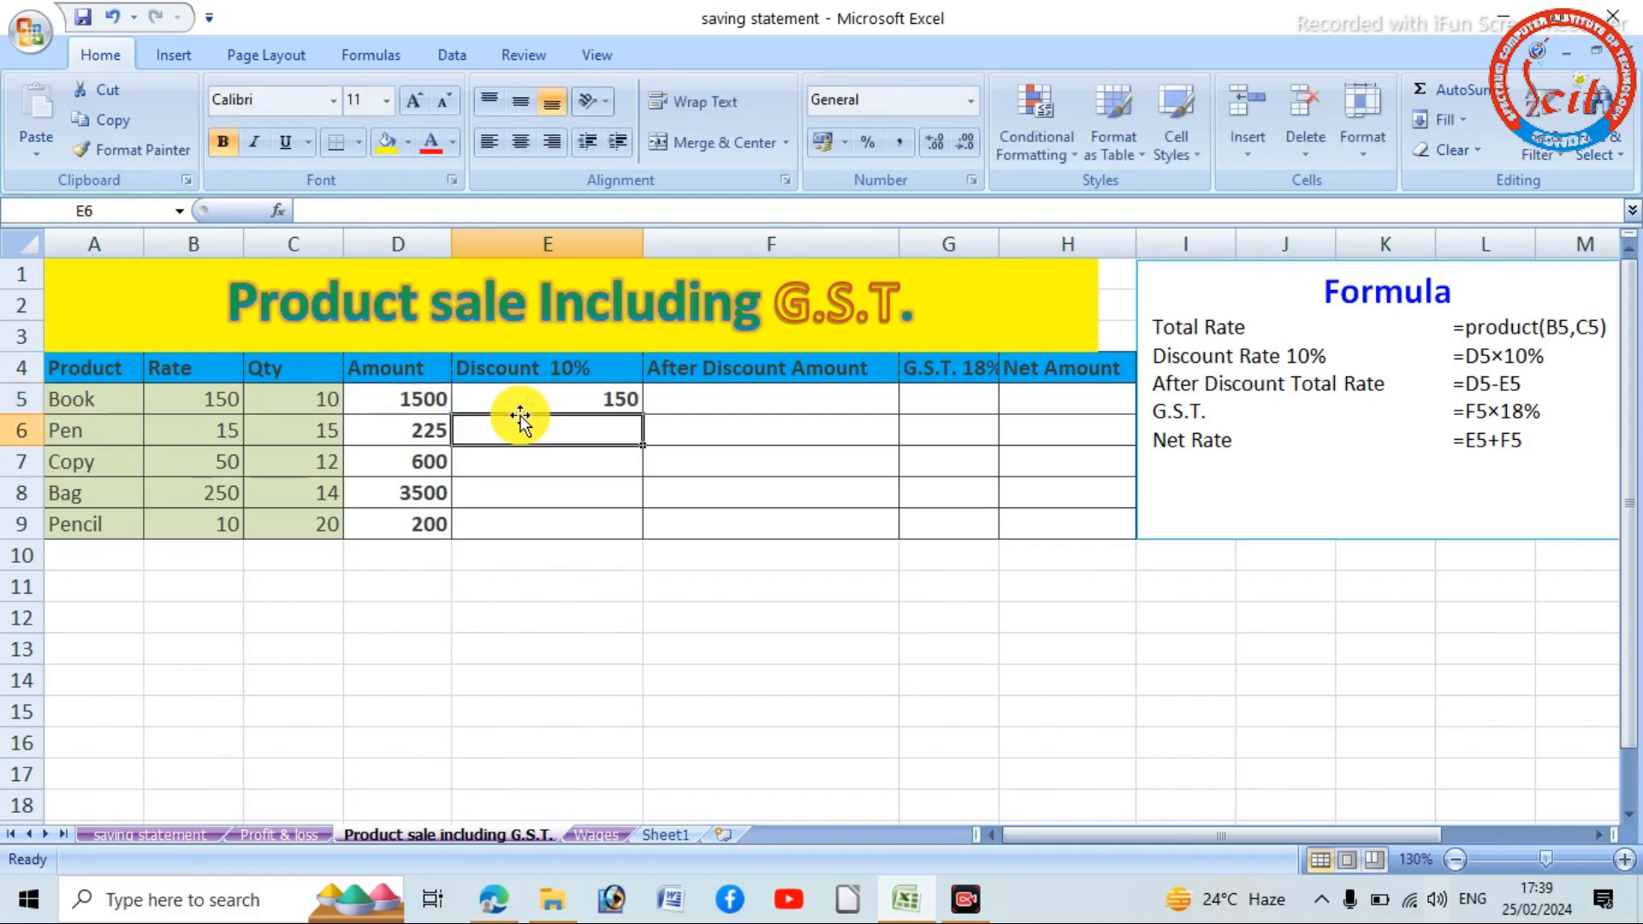
click(600, 401)
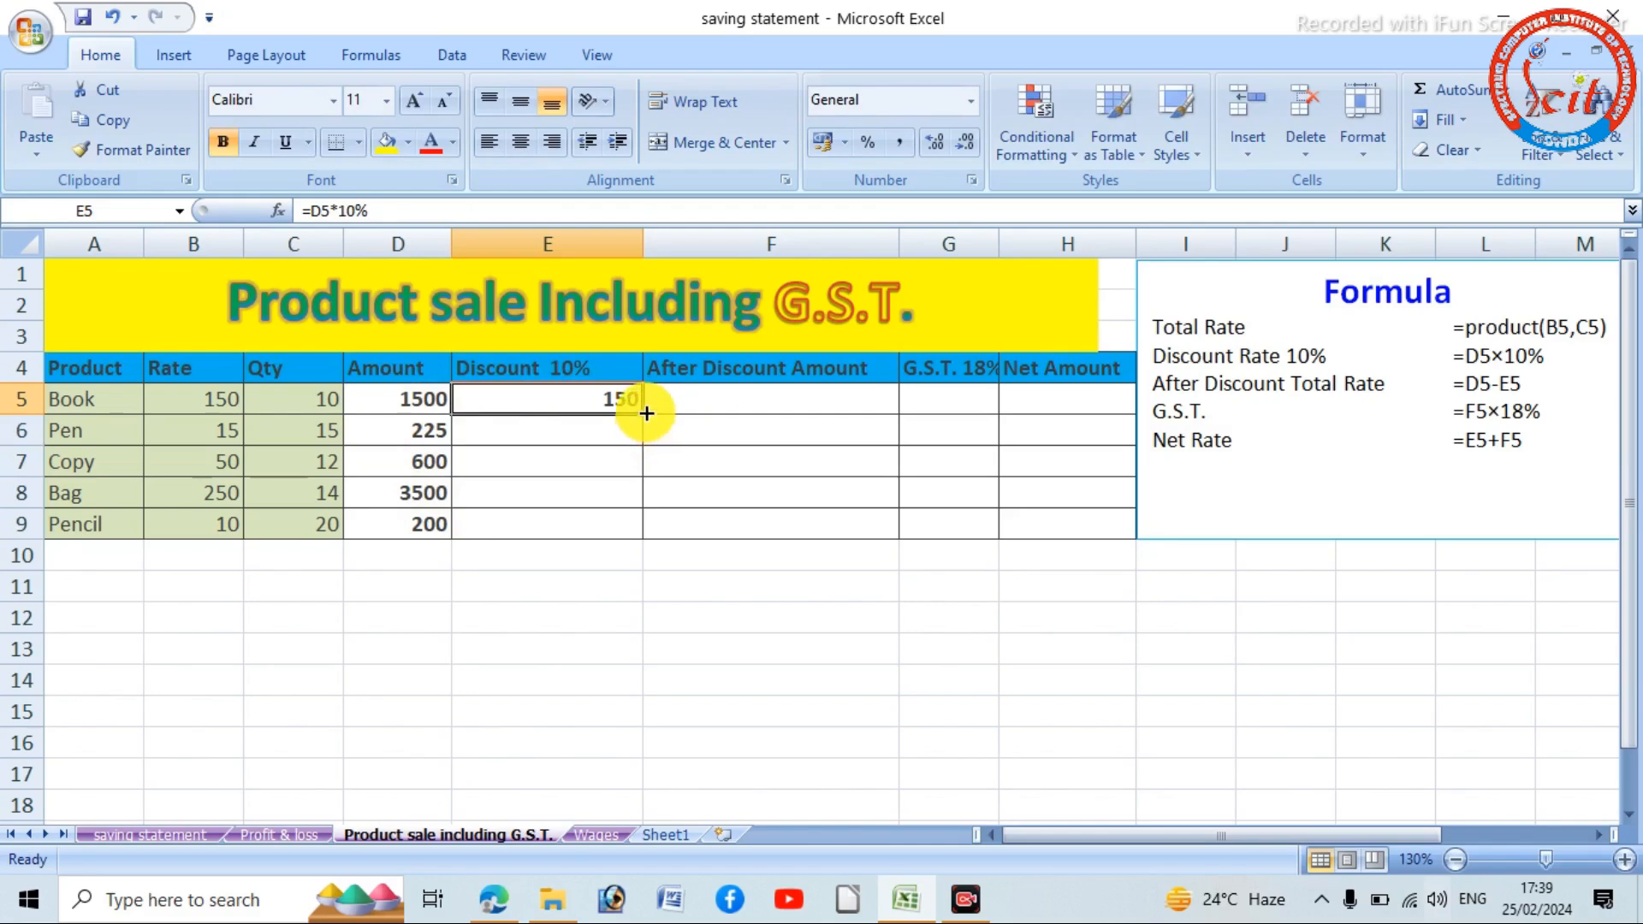
drag(646, 413, 629, 535)
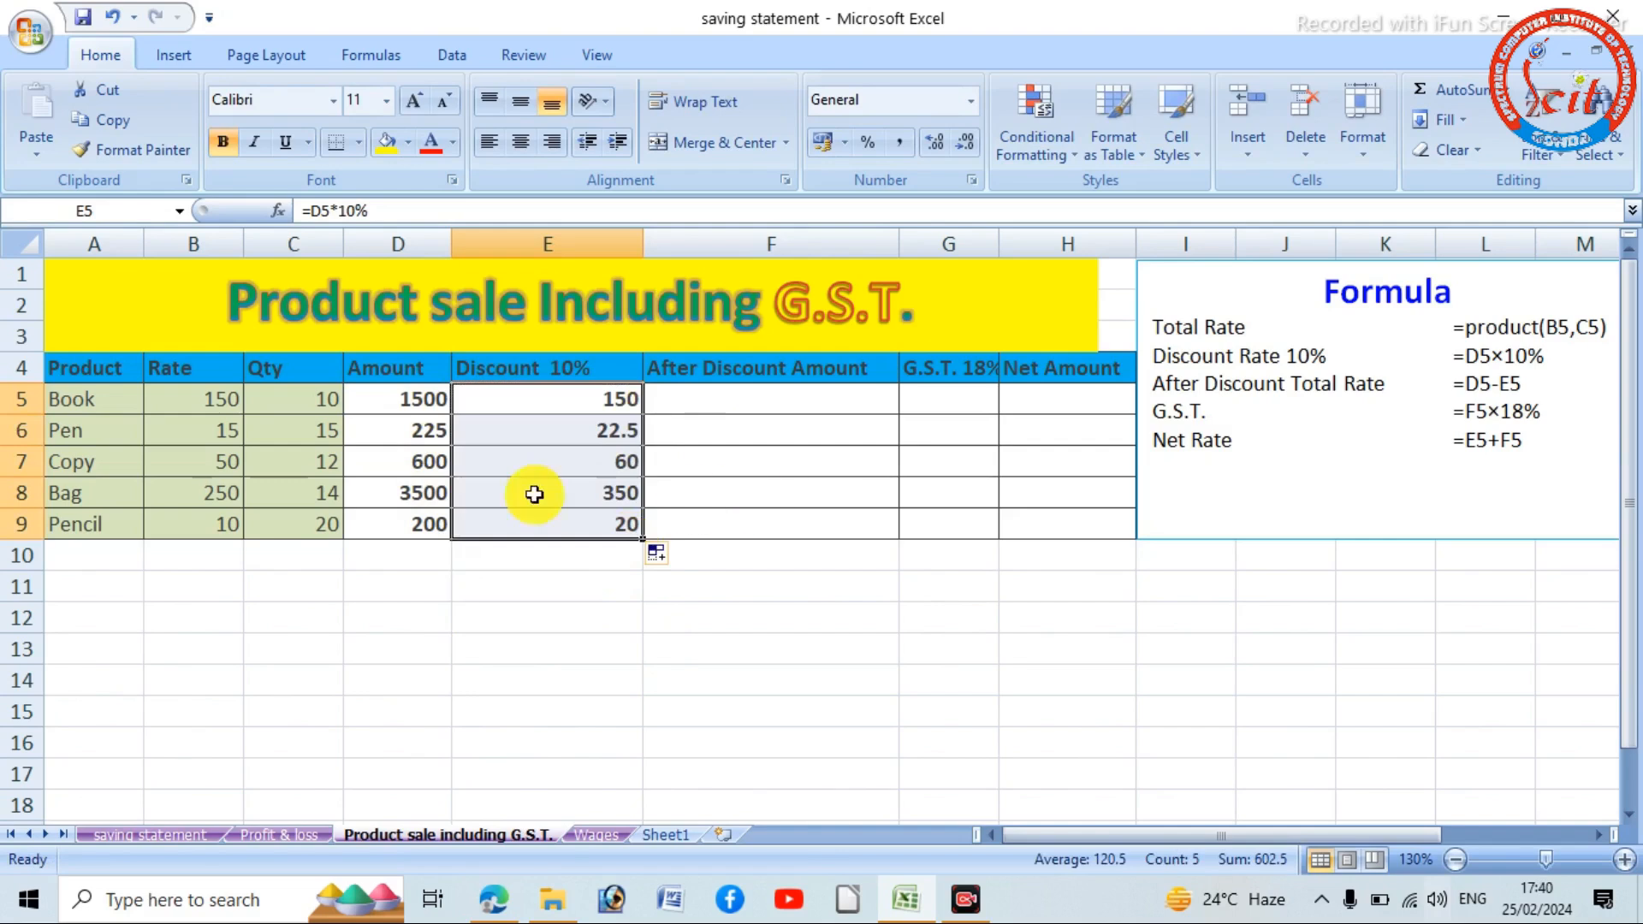
- Calculate the after-discount amount in F5 with =D5-E5 and fill the formula down to F9
click(780, 411)
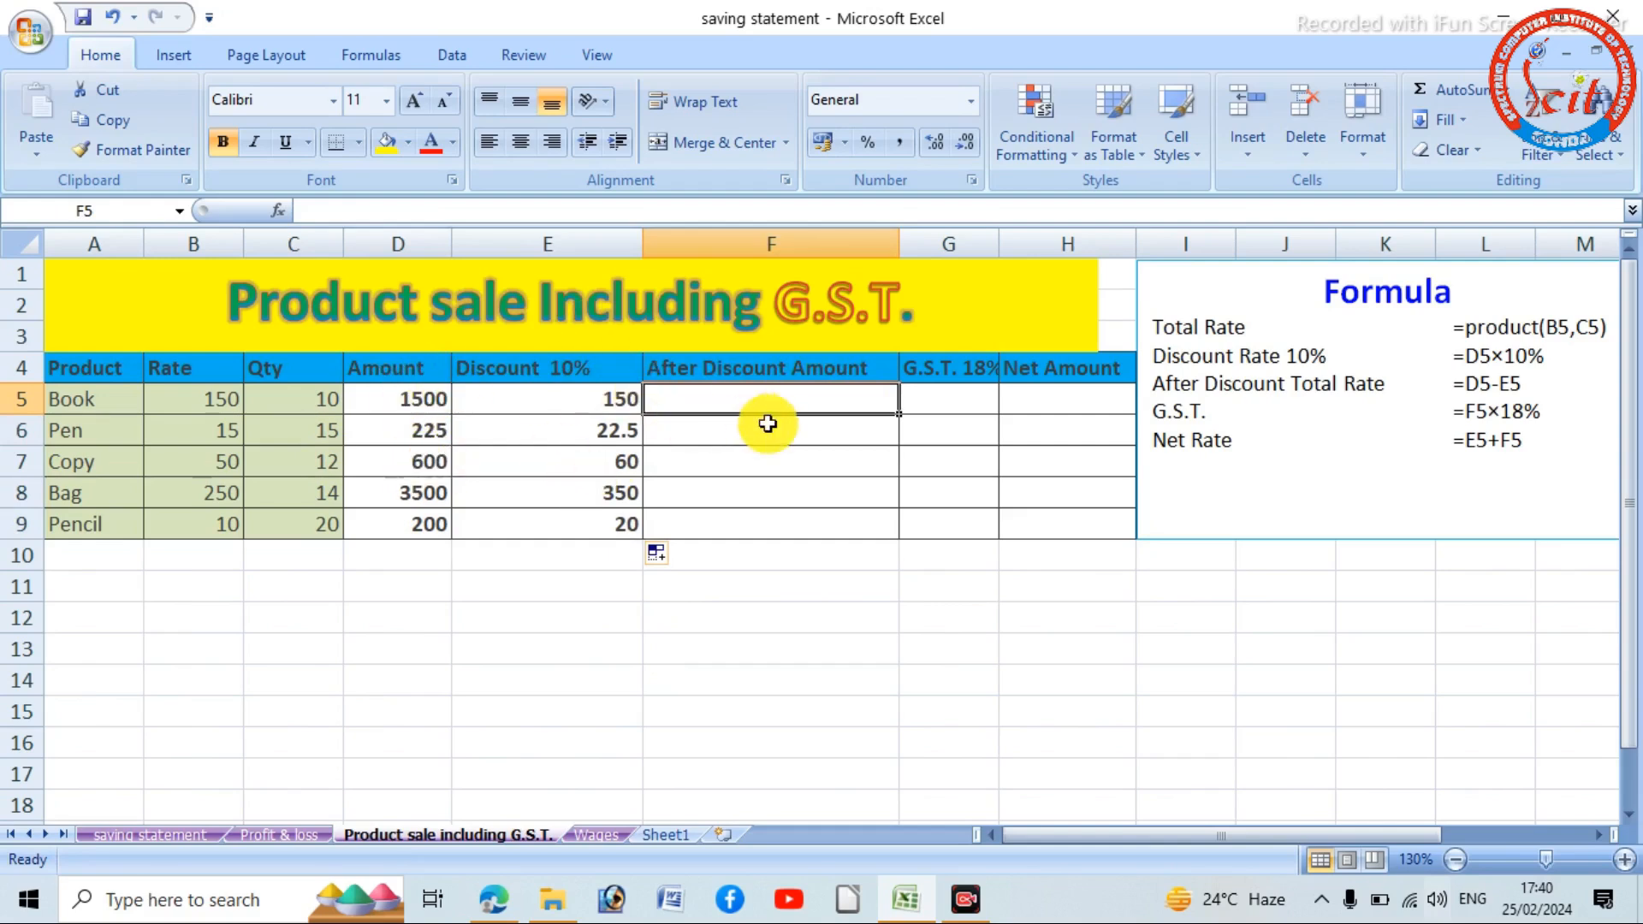
text(=)
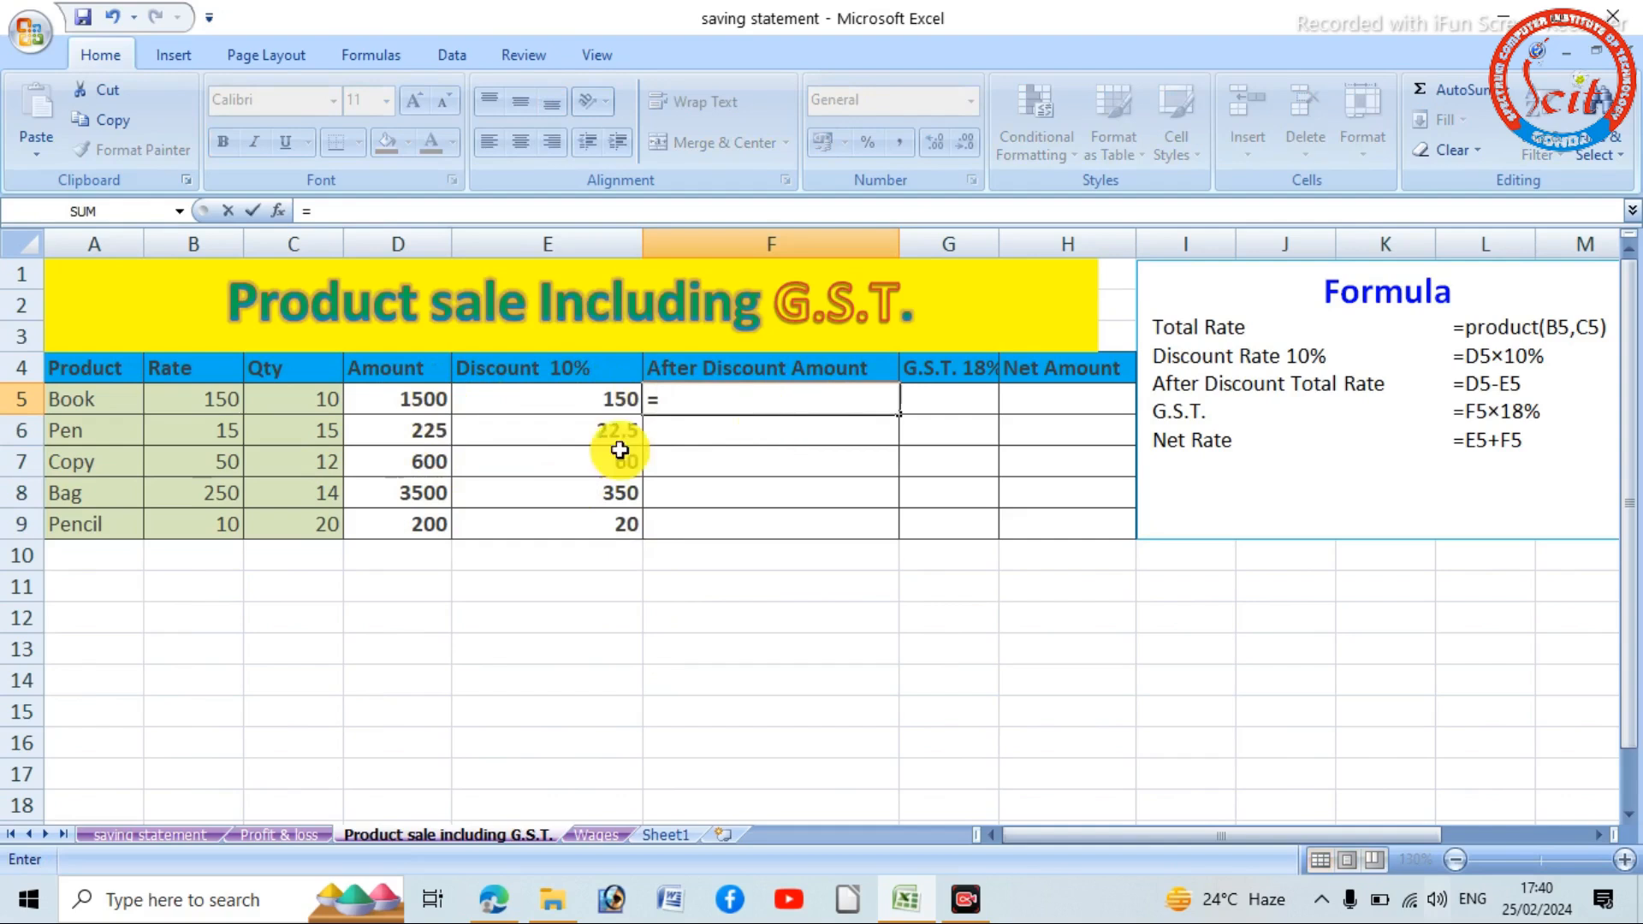
click(406, 400)
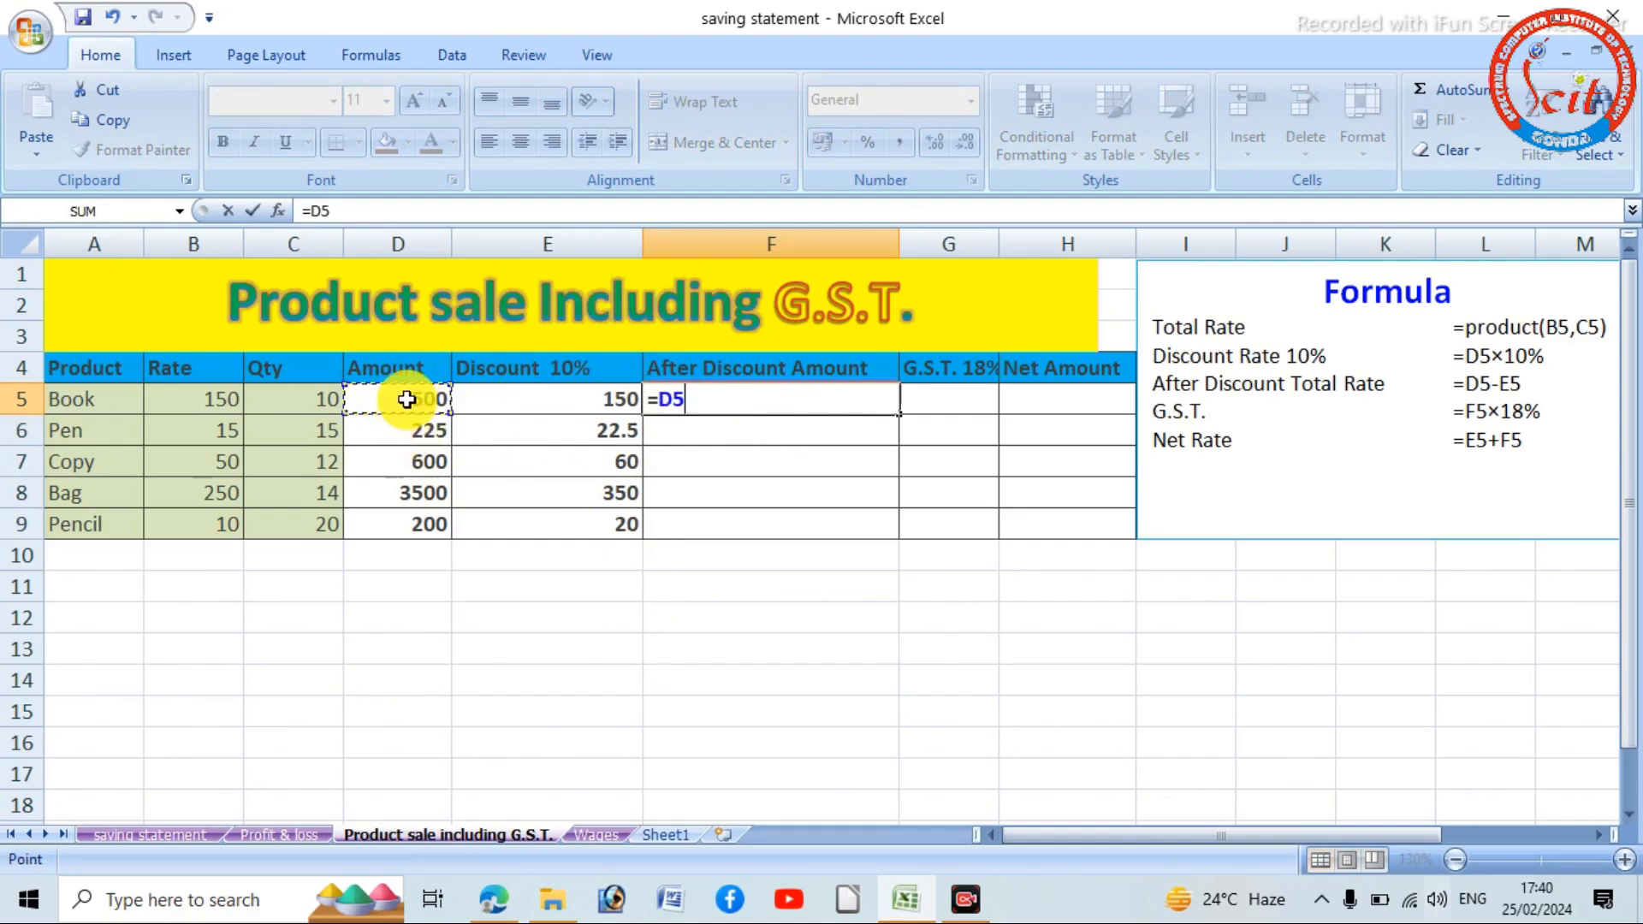
text(-)
click(514, 399)
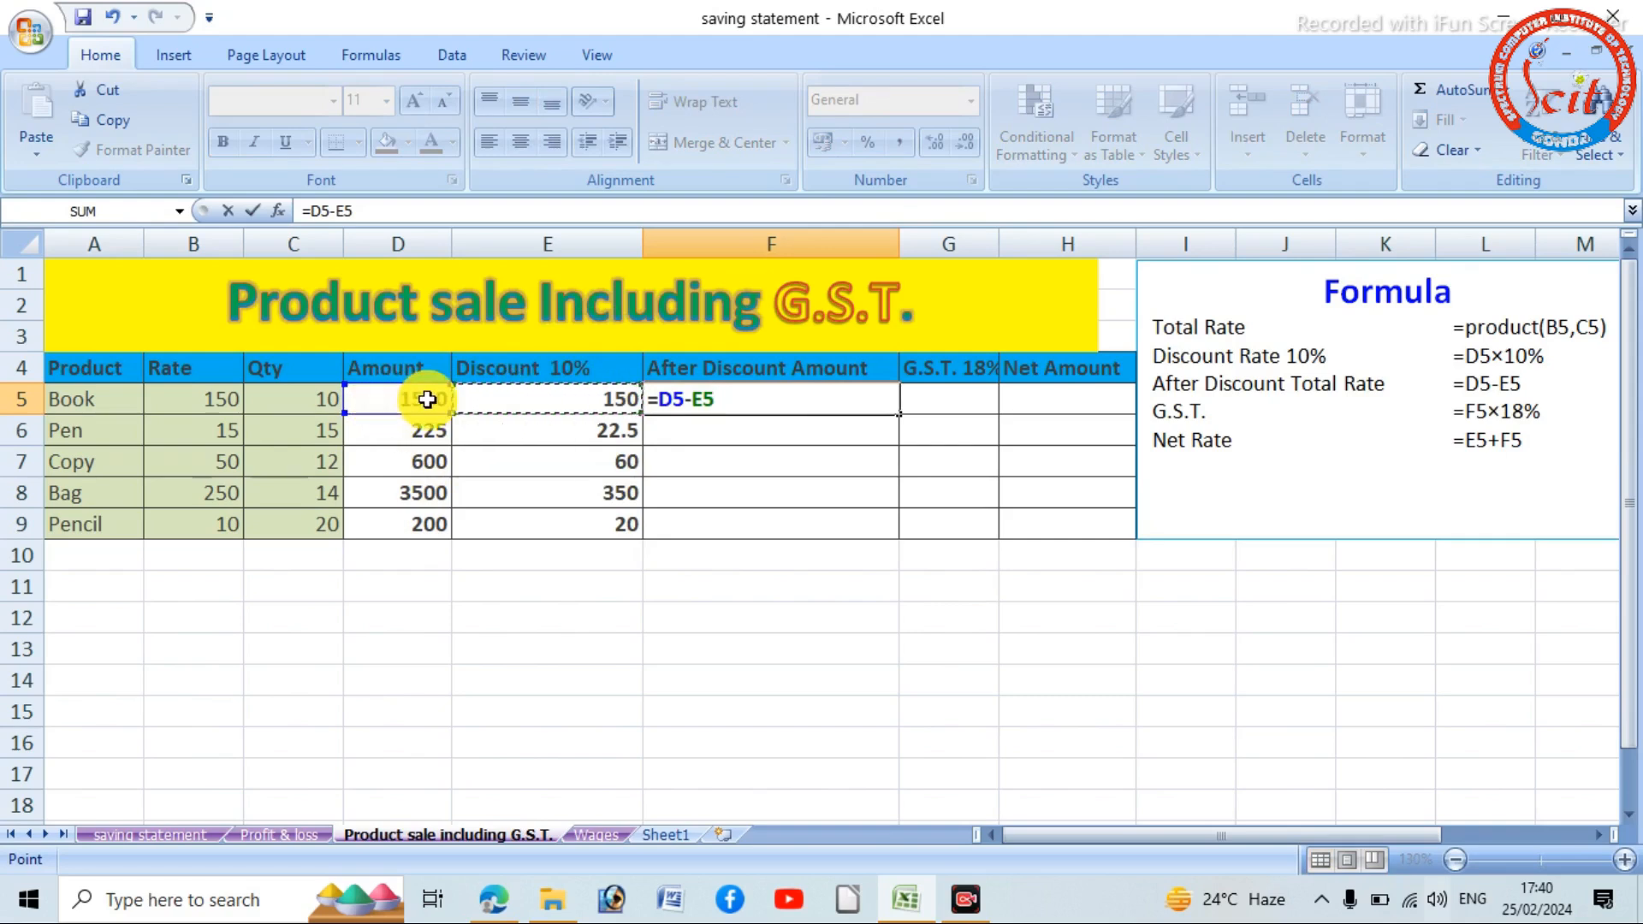
key(Return)
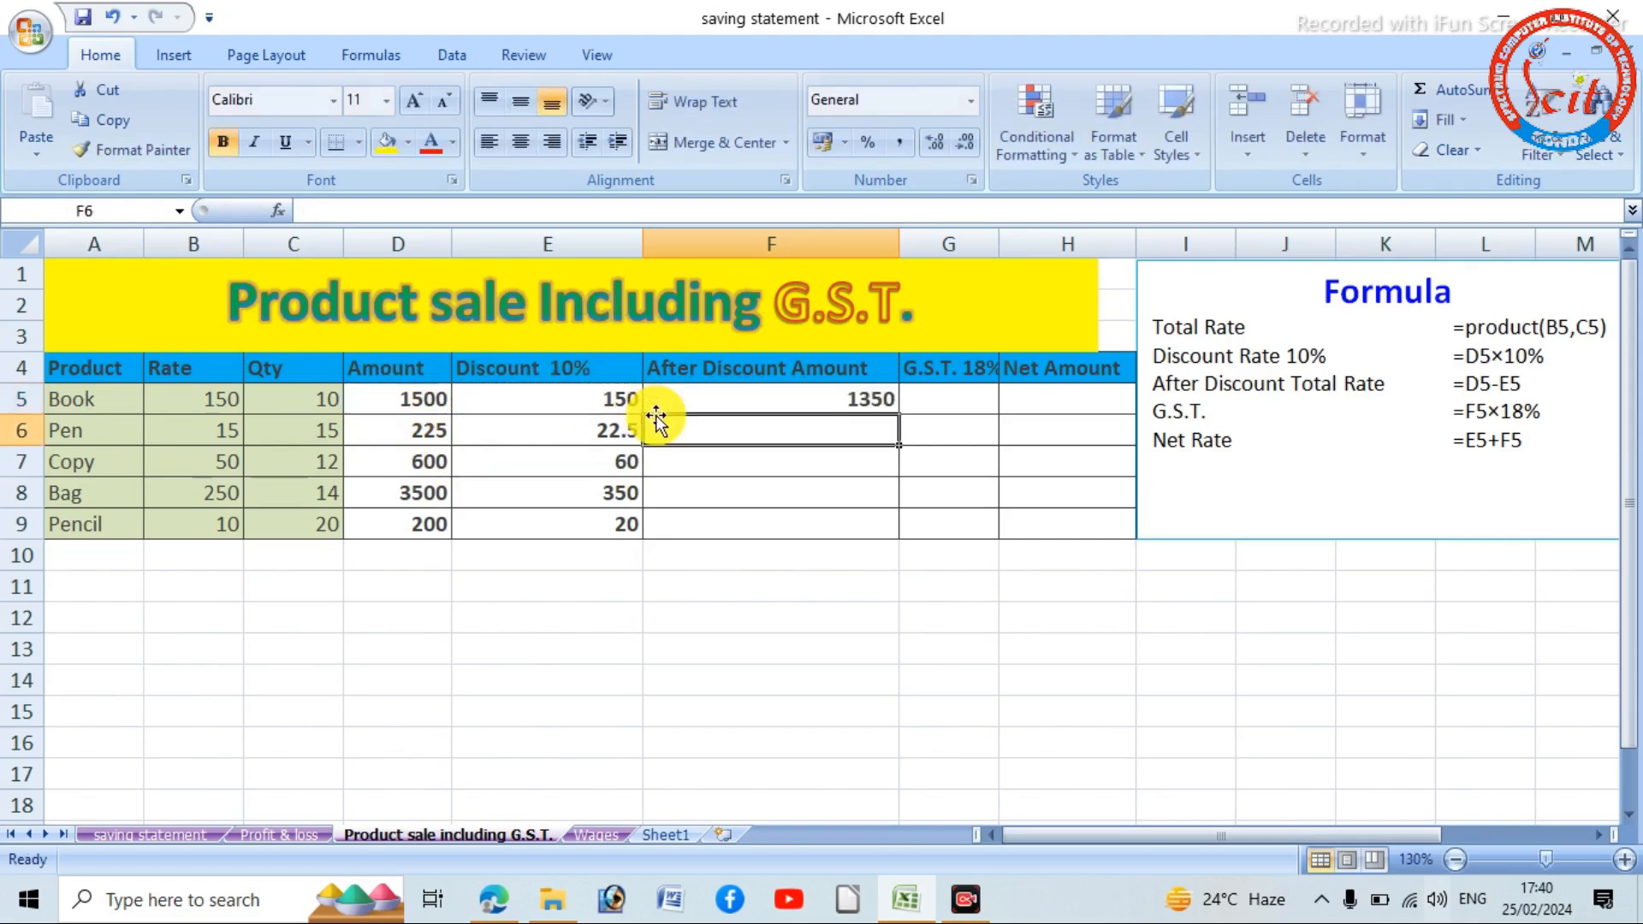
click(856, 404)
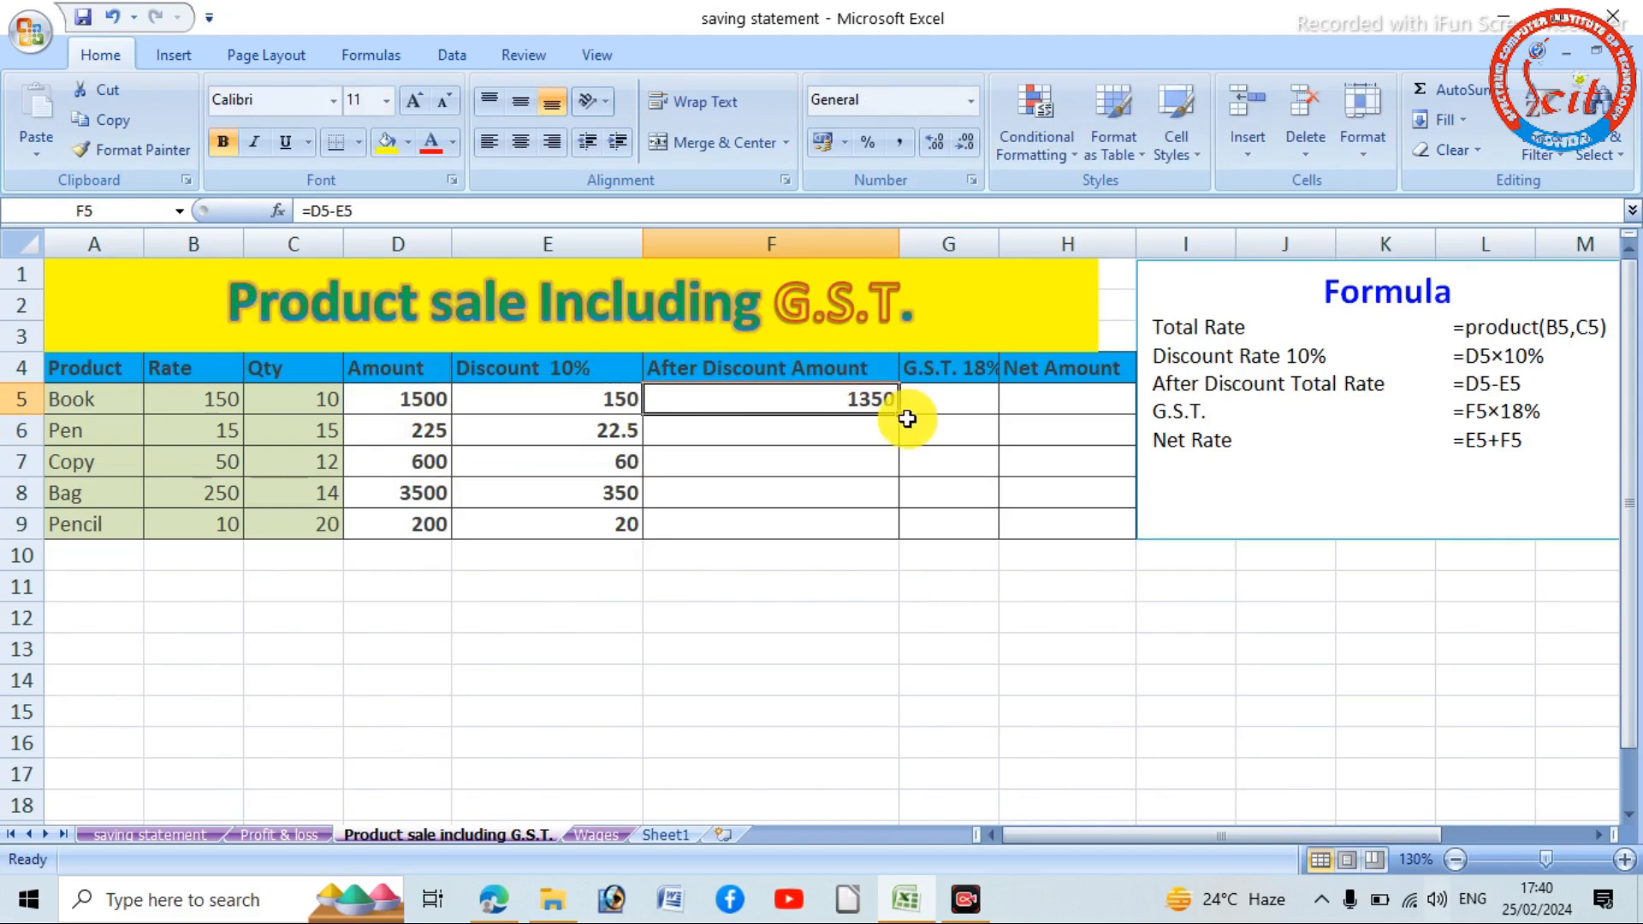
drag(901, 414, 902, 539)
- Calculate the 18% G.S.T. in G5 with =F5*18% and fill the formula down to G9
click(956, 398)
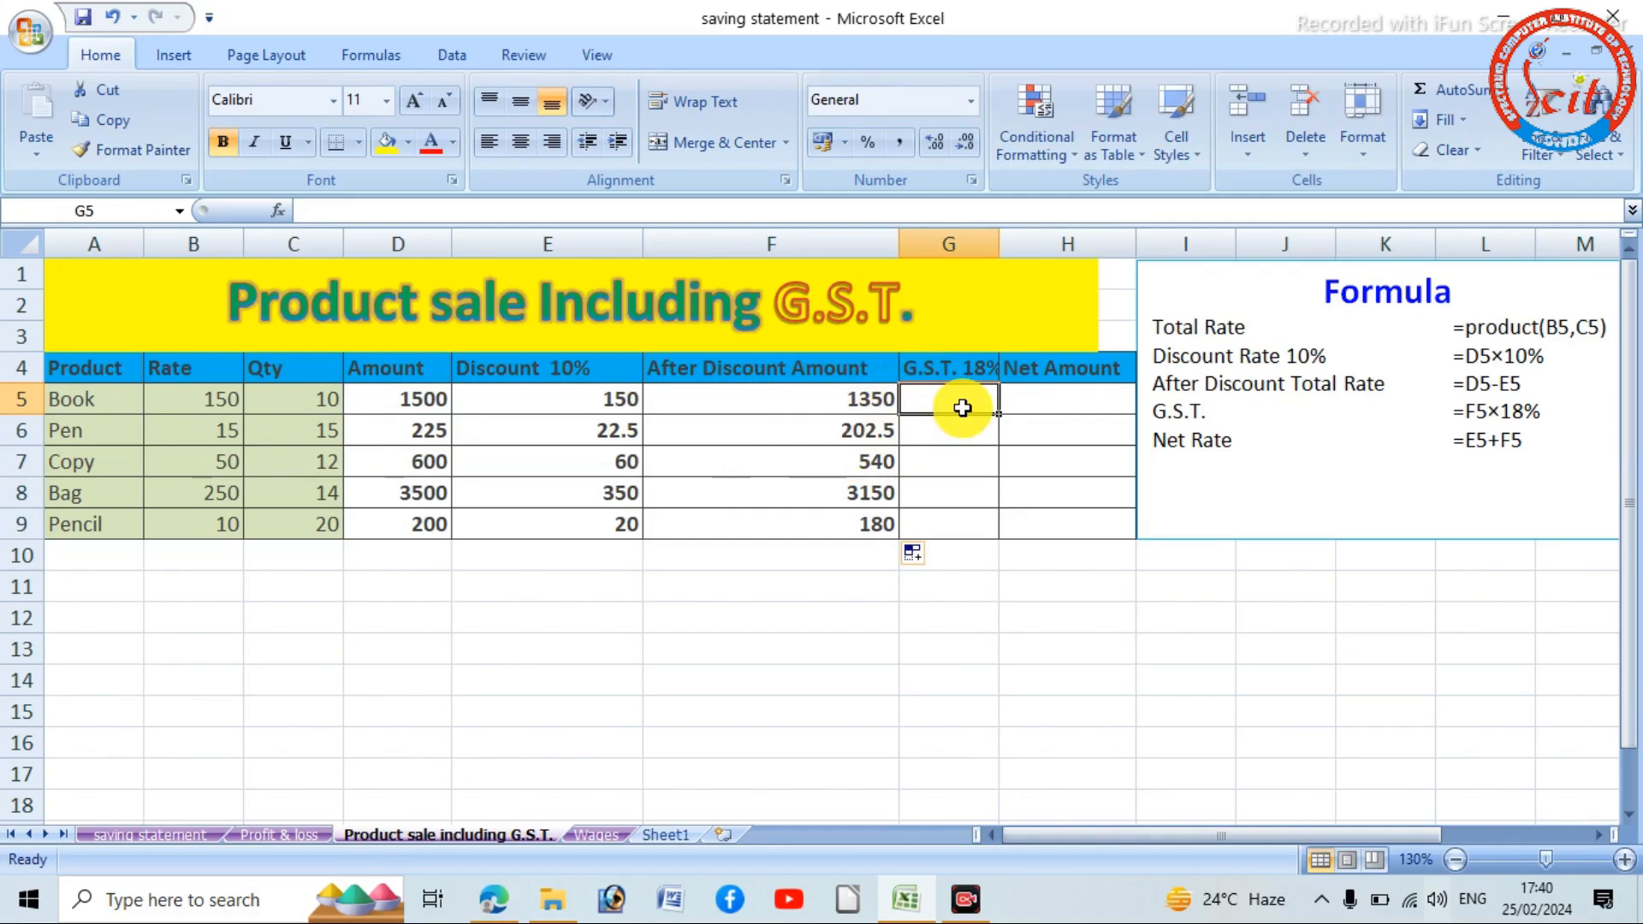
text(=)
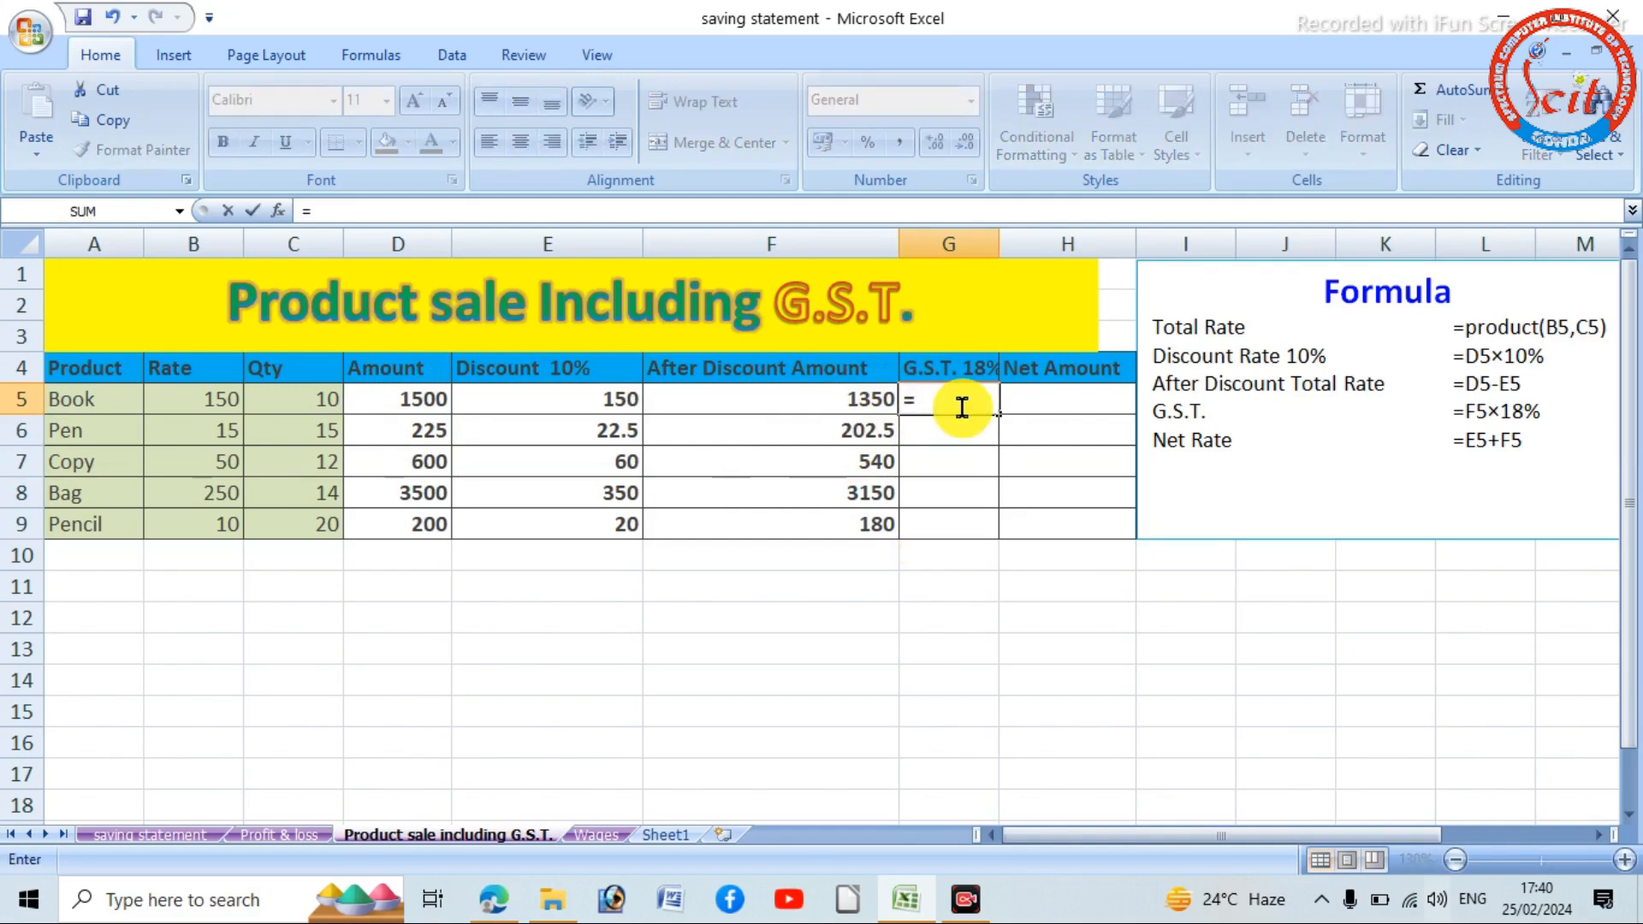
click(827, 410)
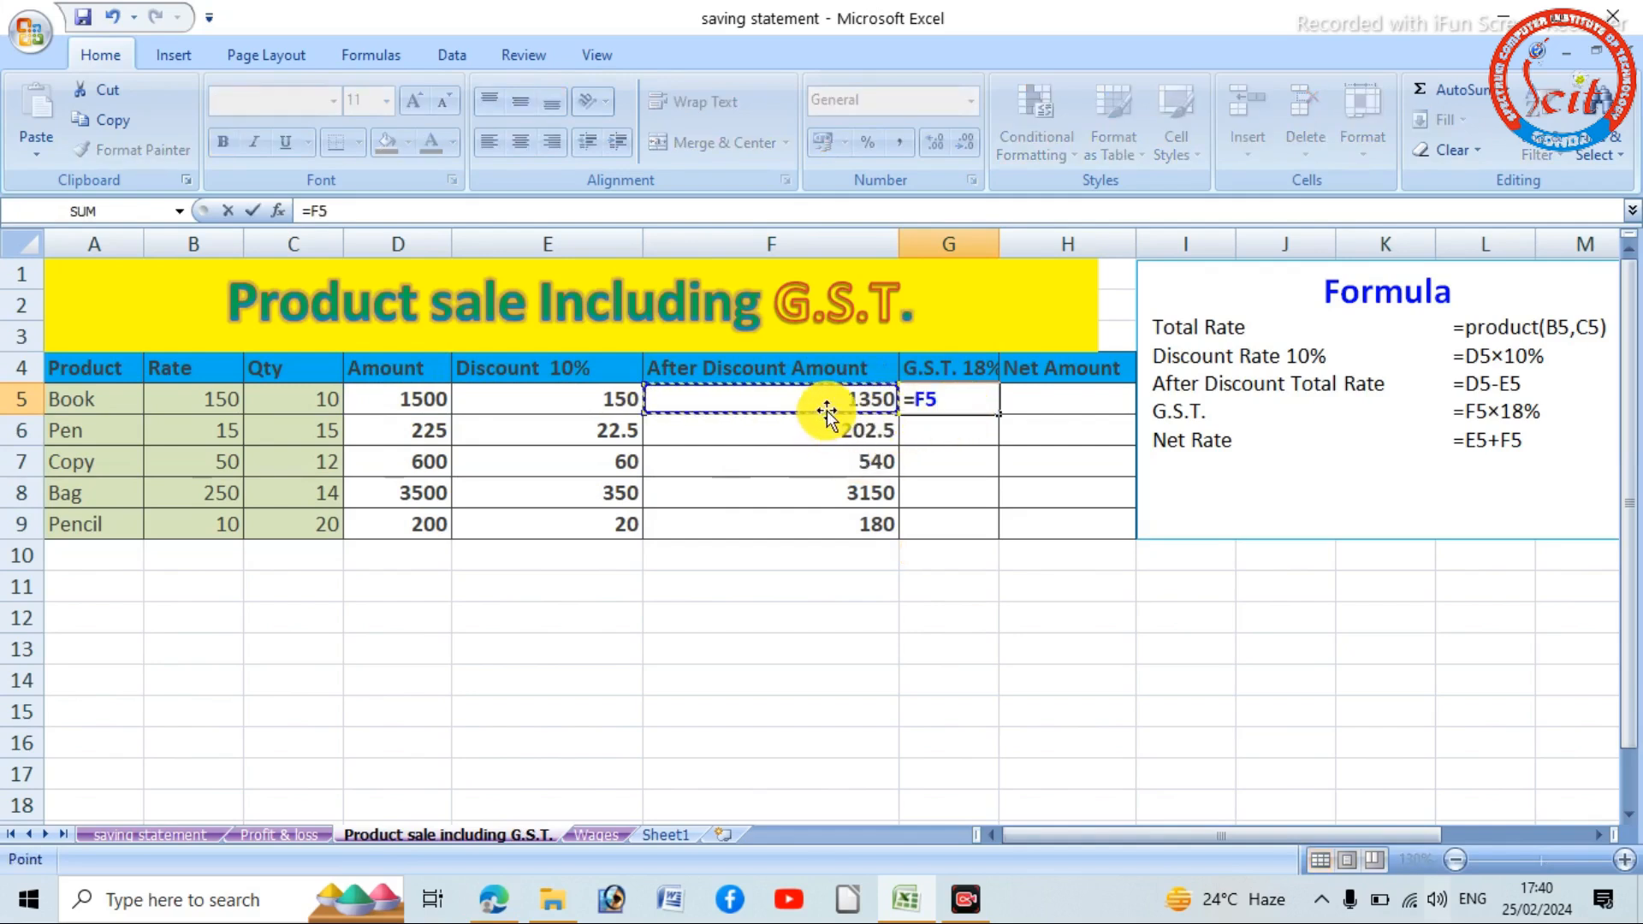
text(*18)
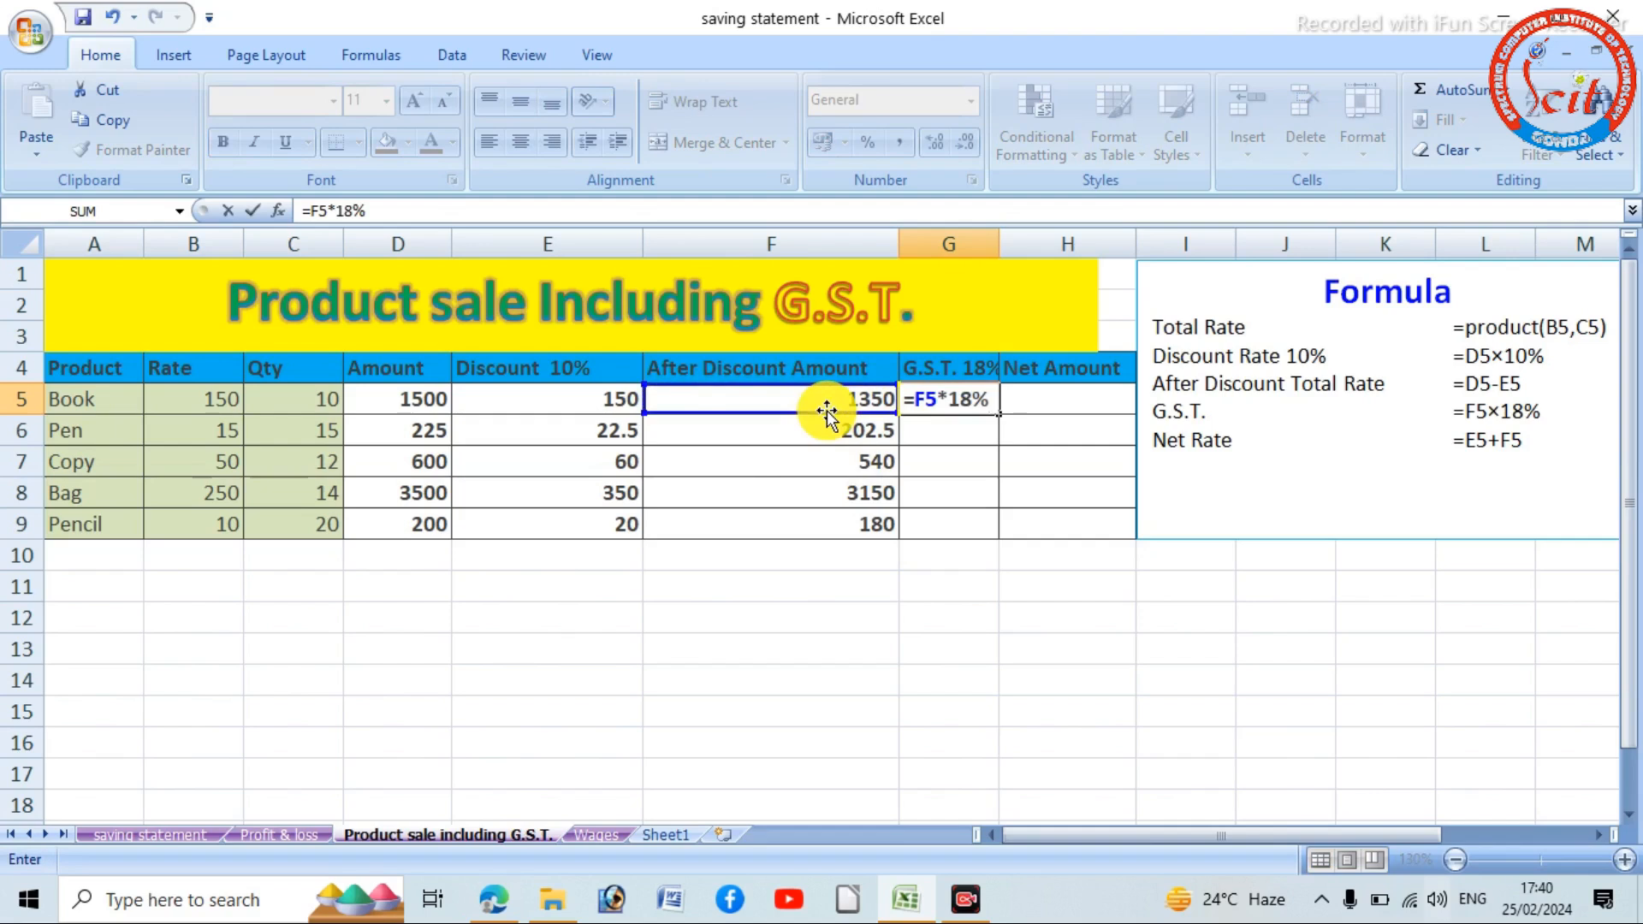
key(Return)
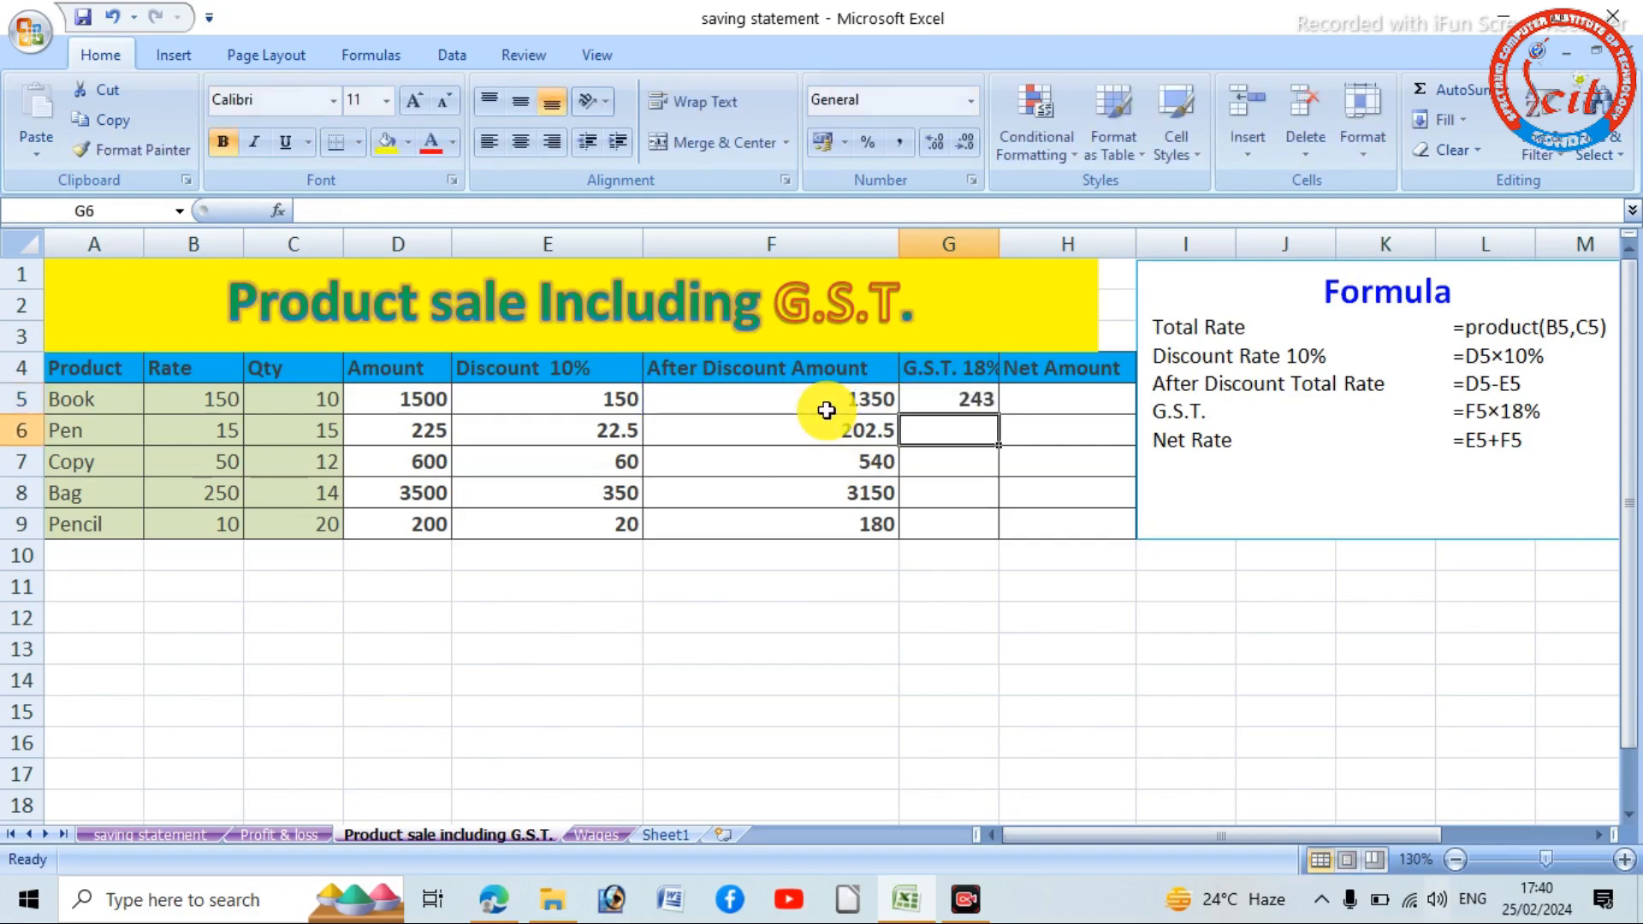
click(982, 401)
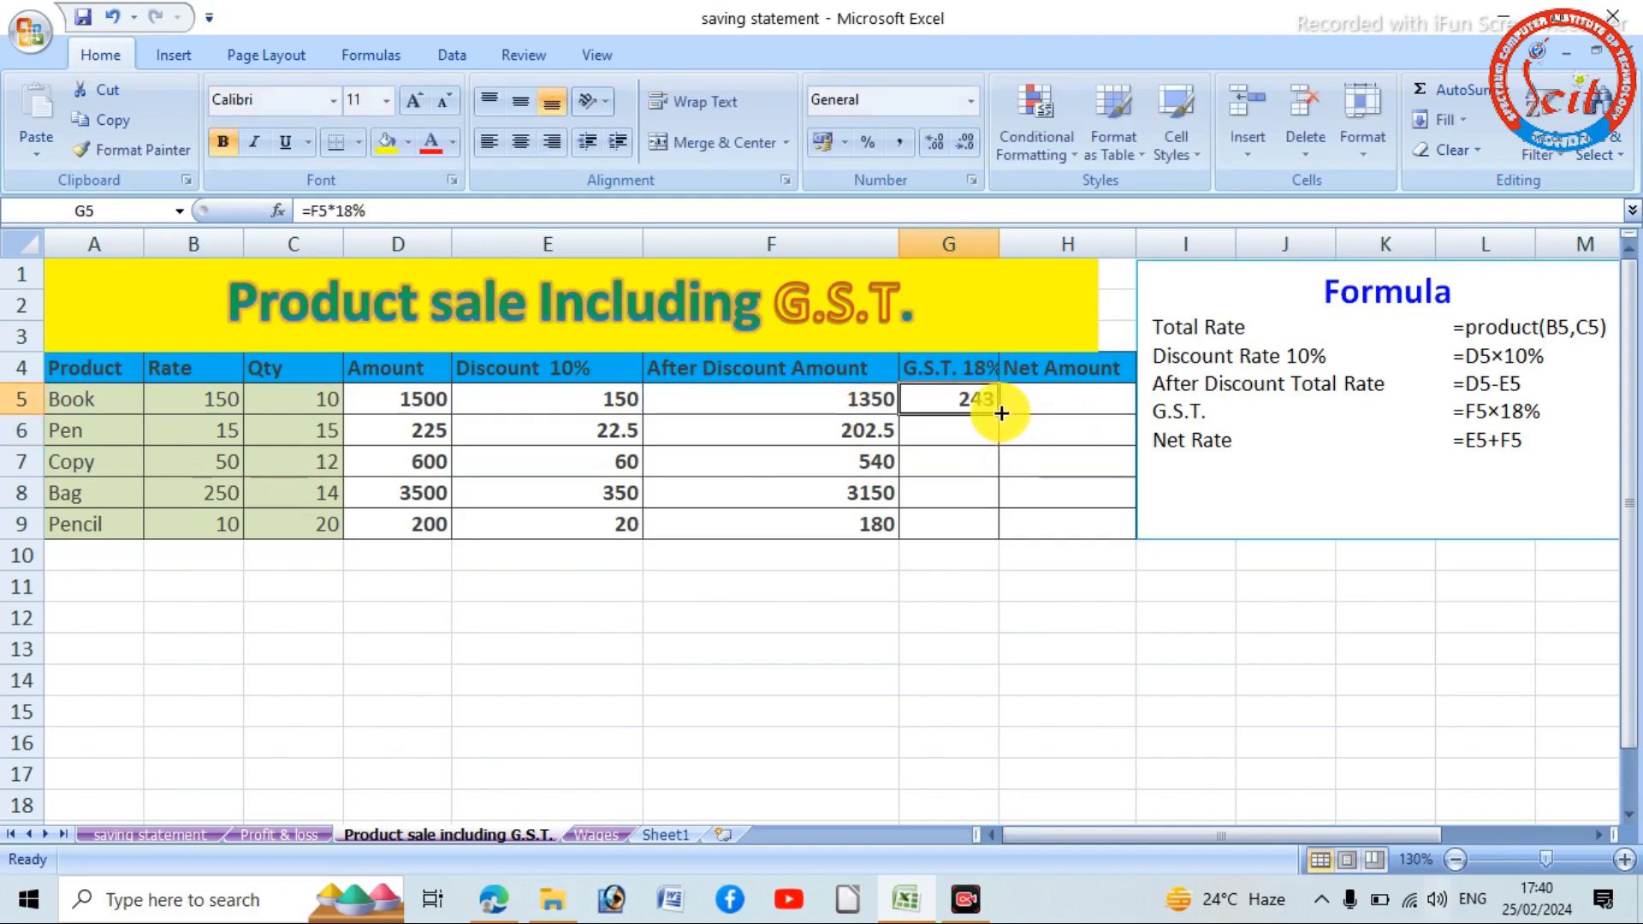
drag(999, 413, 1004, 535)
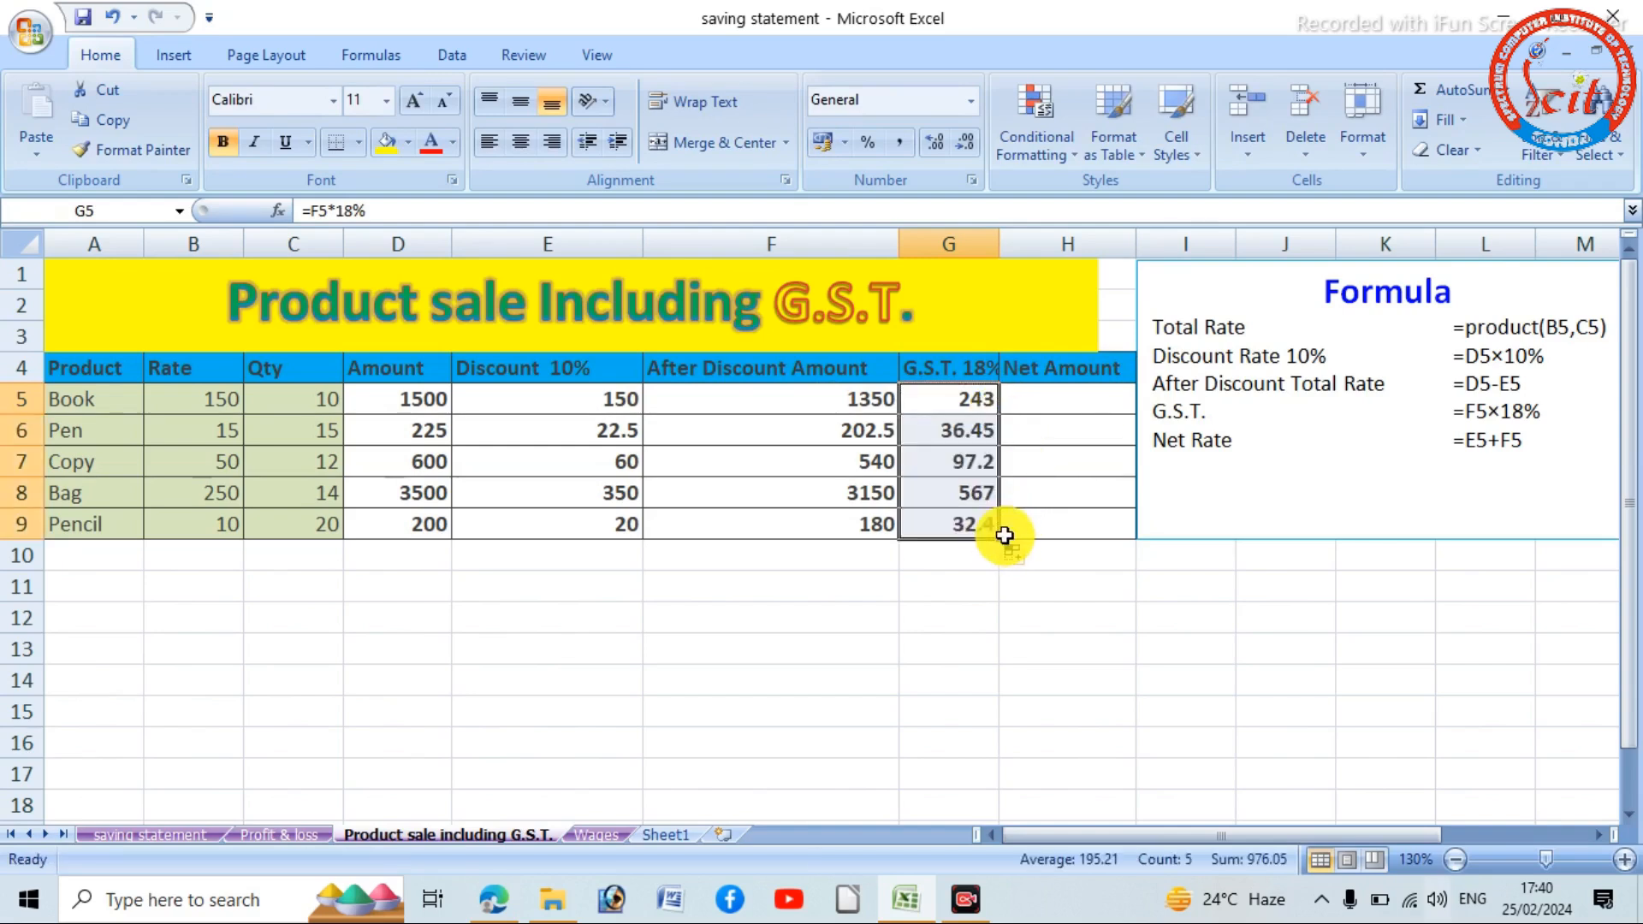
- Calculate the Book net amount in H5 with =SUM(F5:G5)
click(1074, 410)
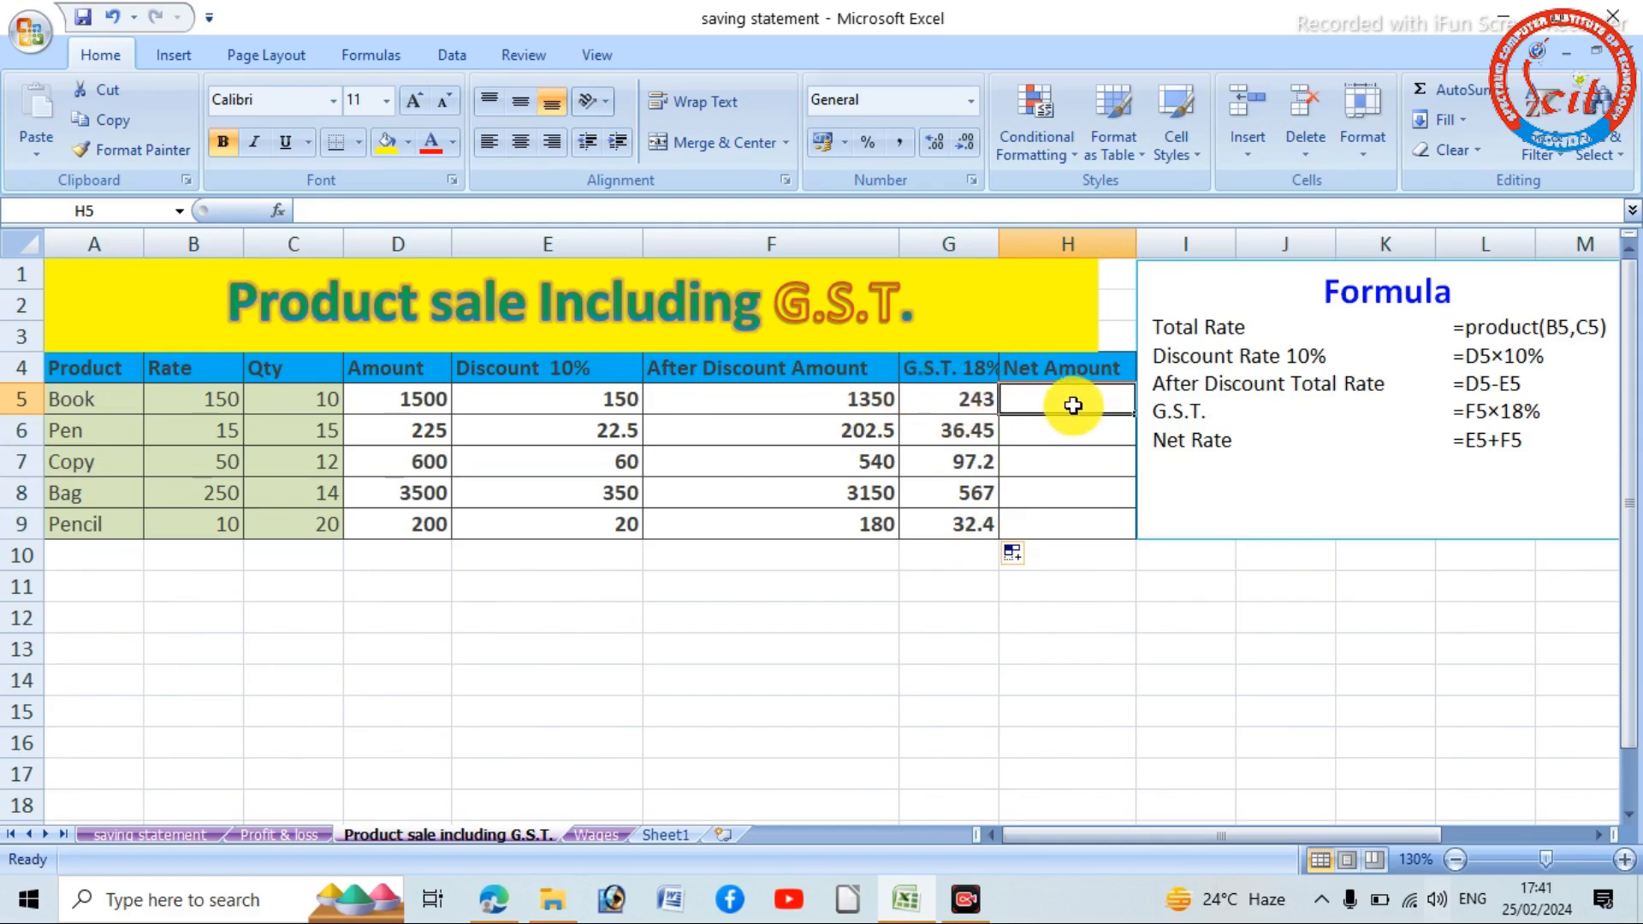
text(=sum()
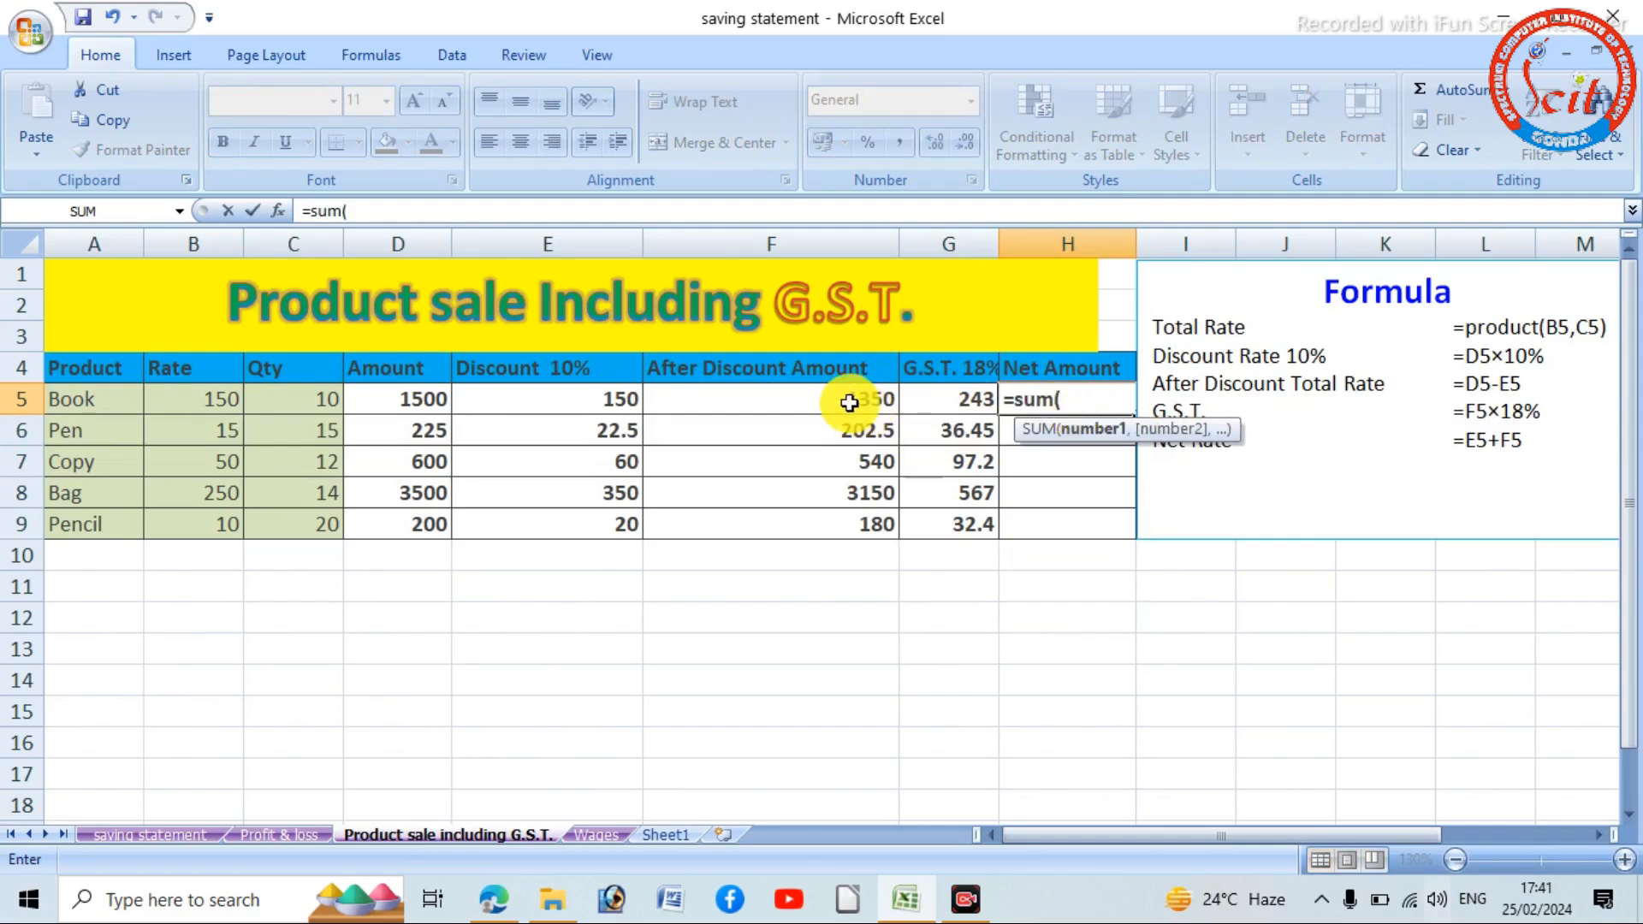
drag(844, 403, 927, 404)
text())
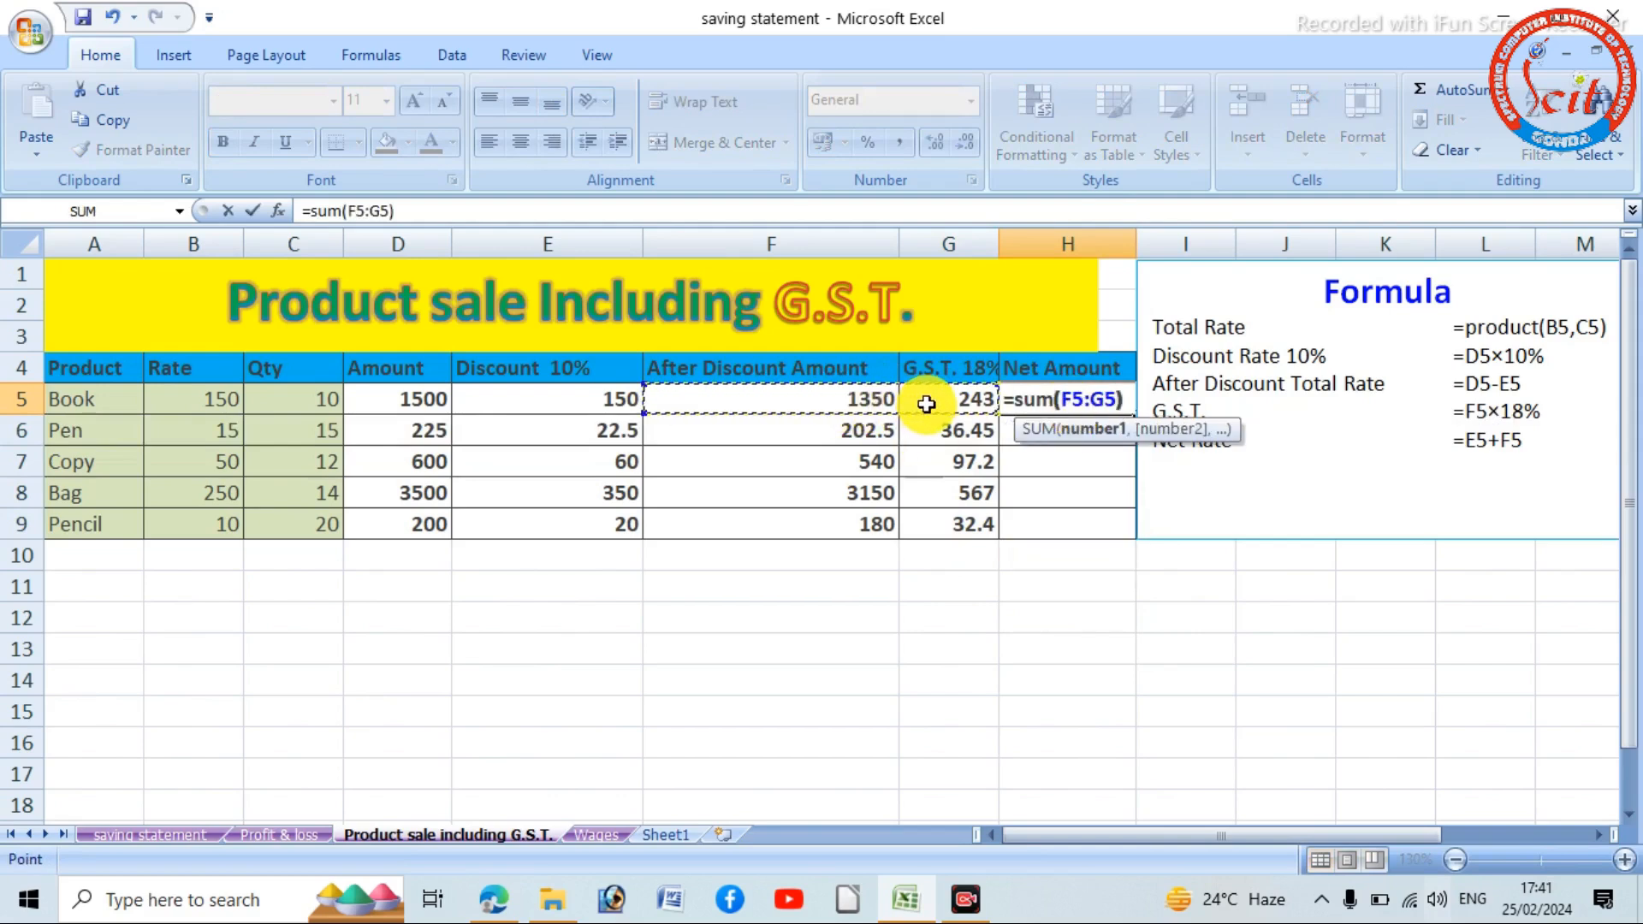
key(Return)
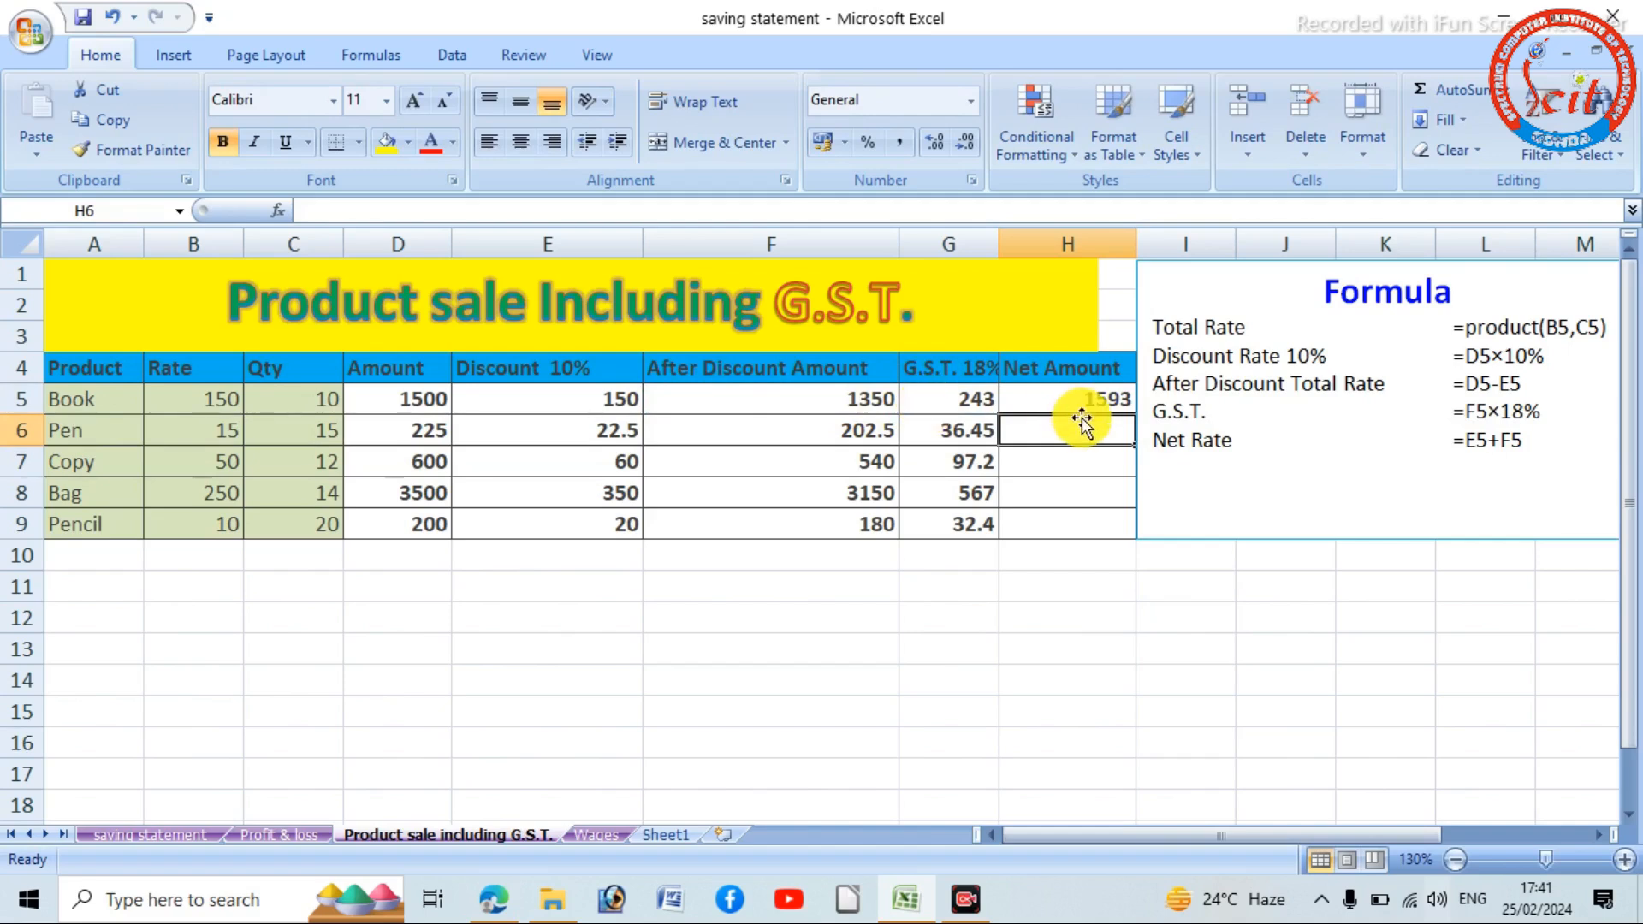
- Calculate the Pen net amount in H6 with the addition formula =F6+G6
text(=)
click(812, 440)
text(+)
click(973, 428)
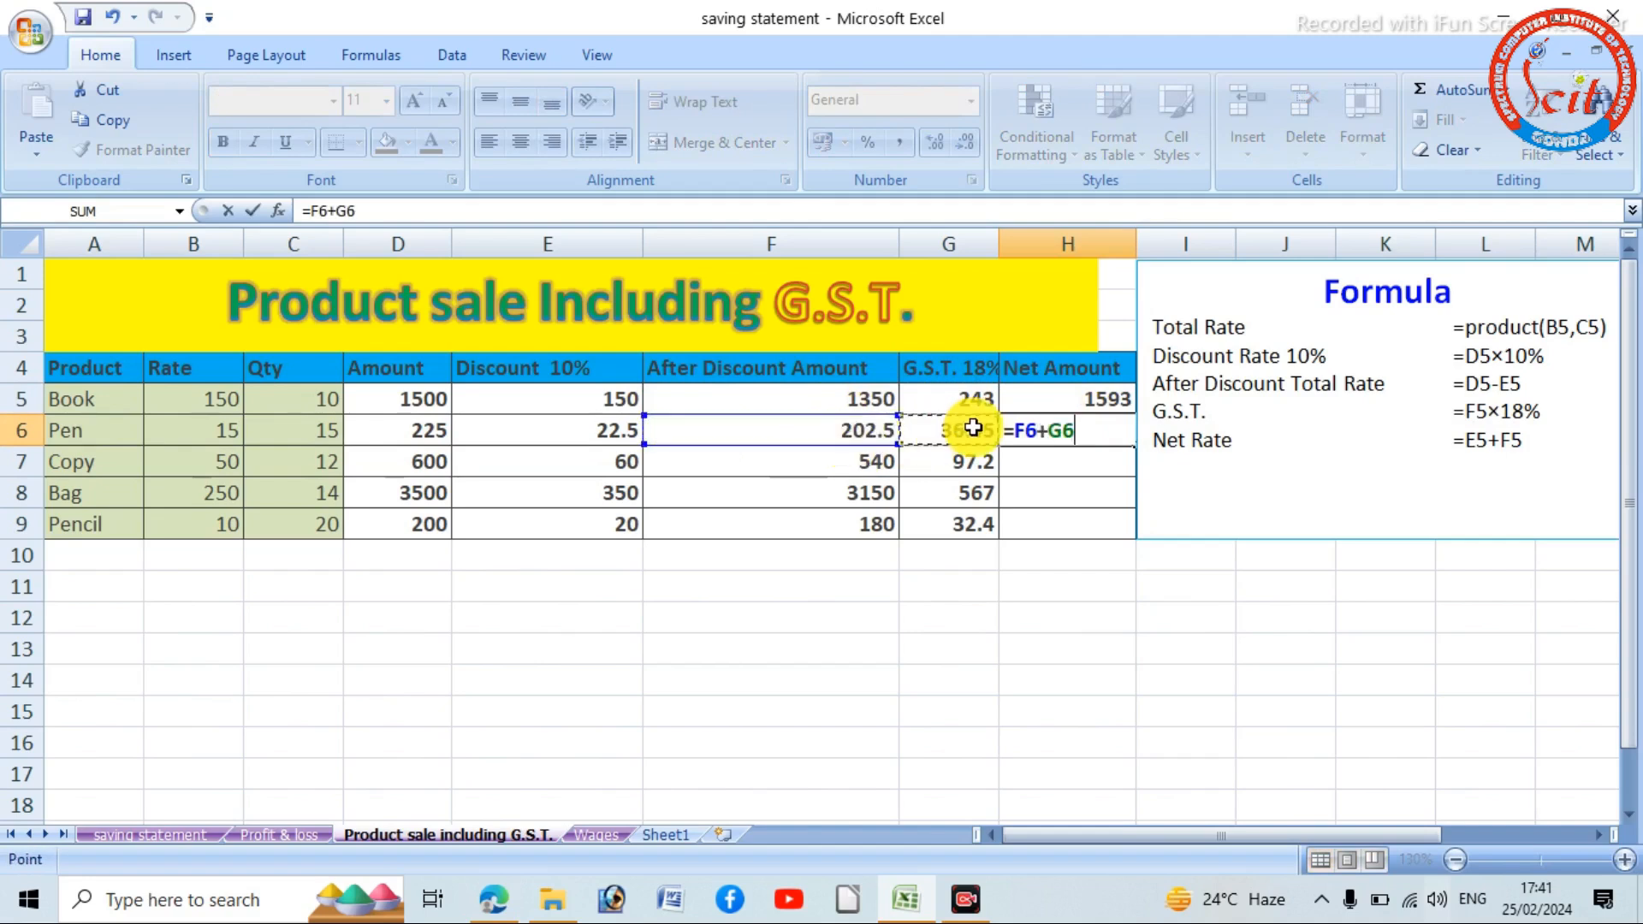
key(Return)
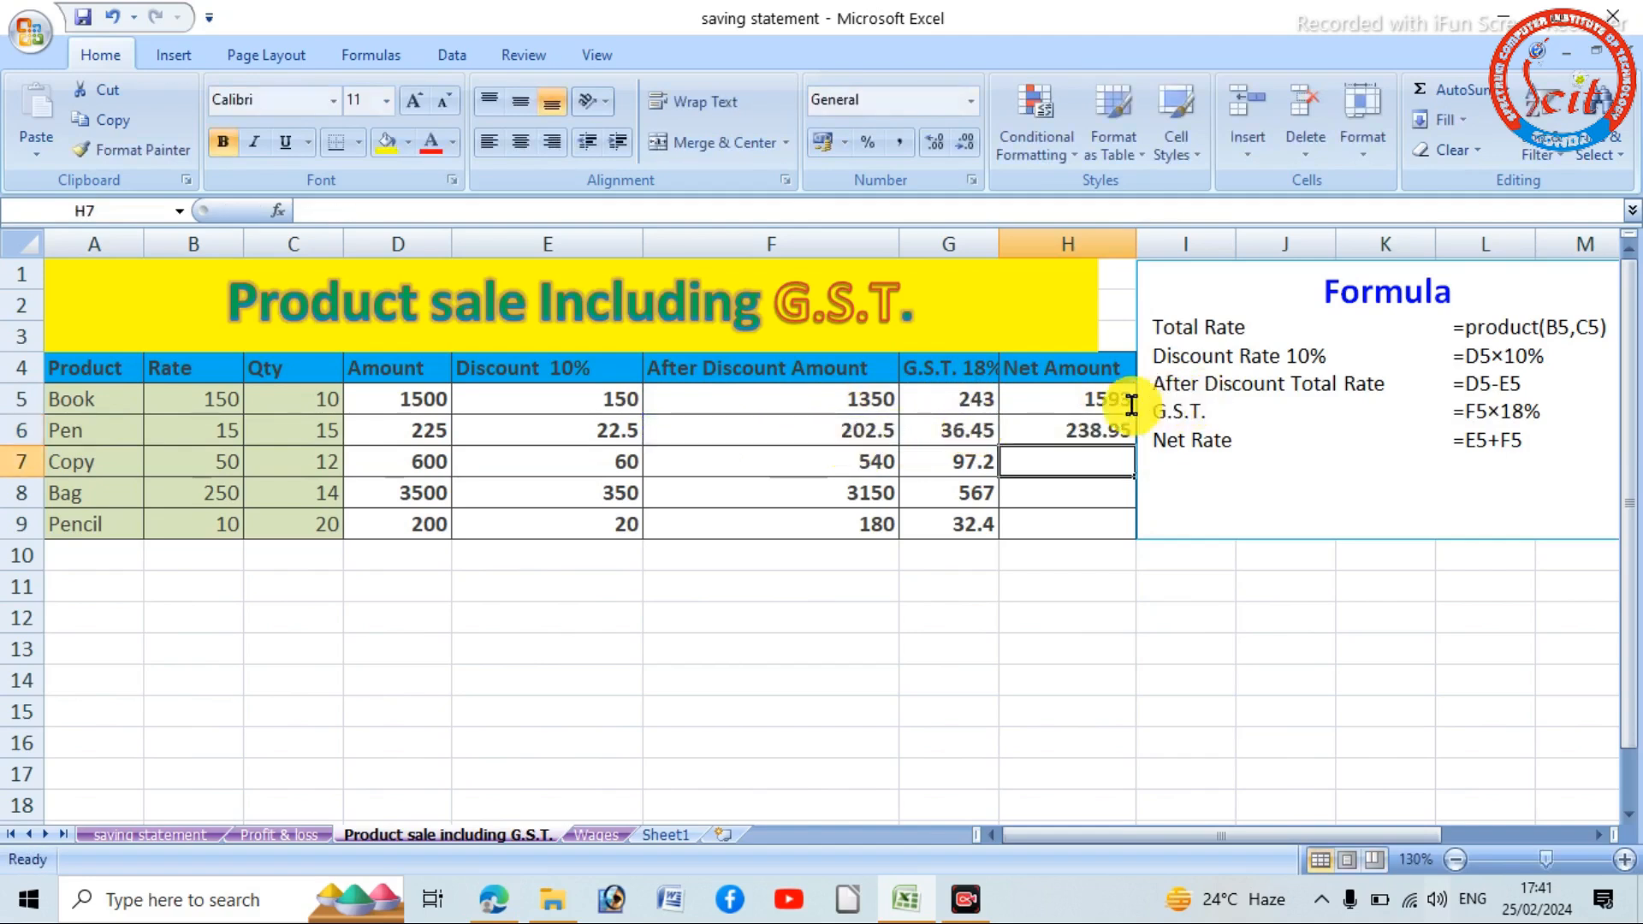
- Fill the net amount formula from H6 down through H9 for the remaining products
click(1100, 396)
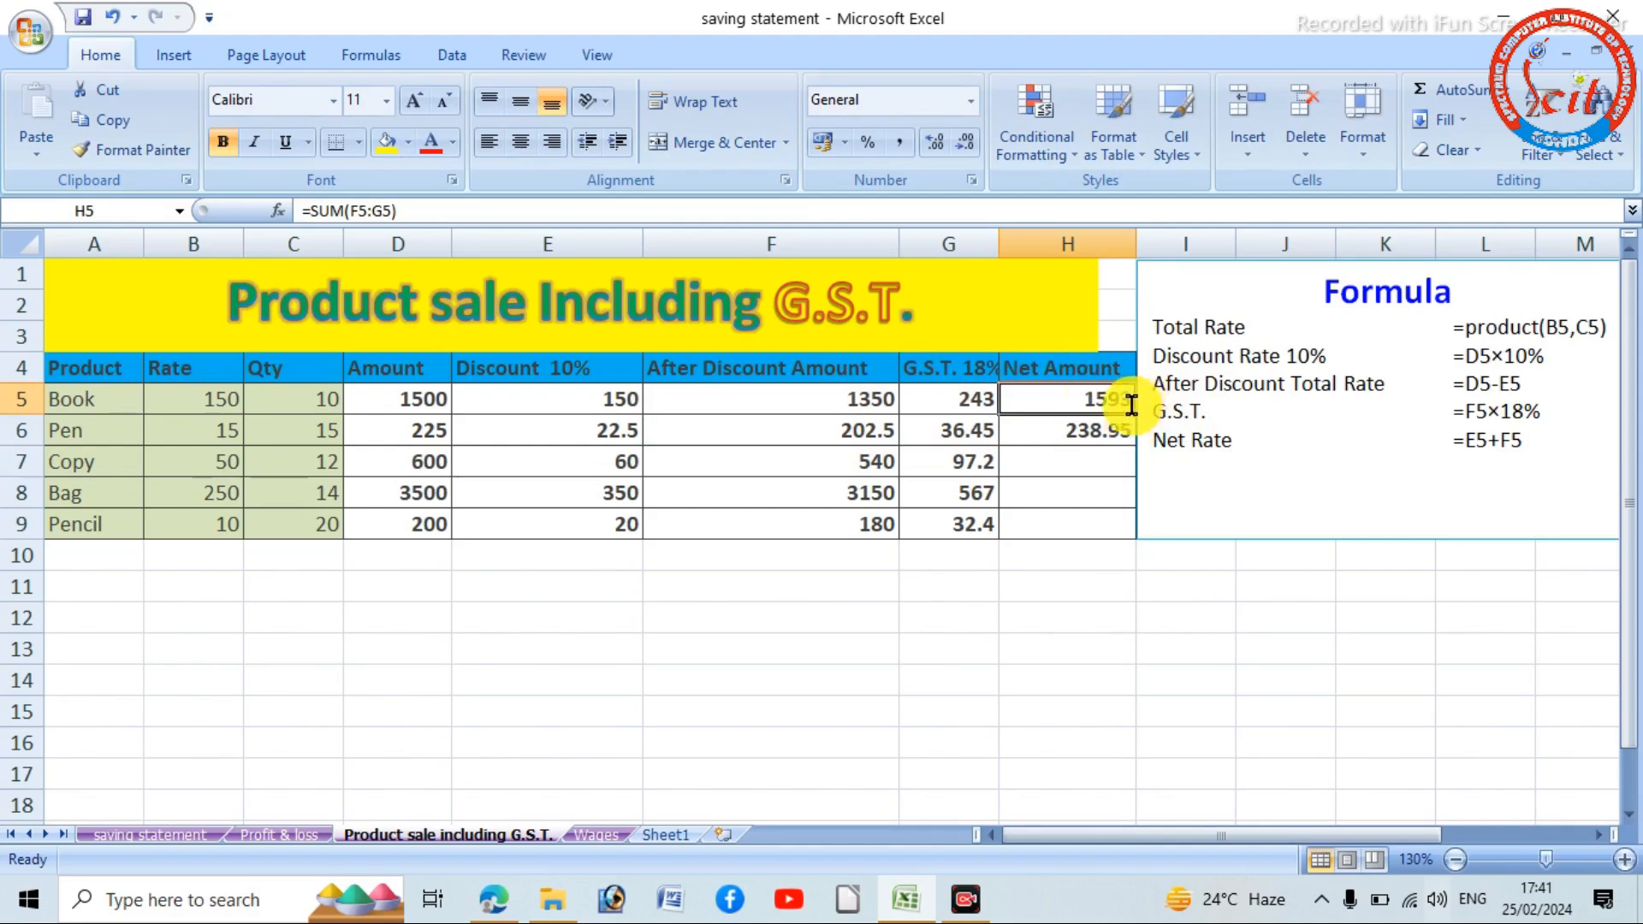
click(1075, 433)
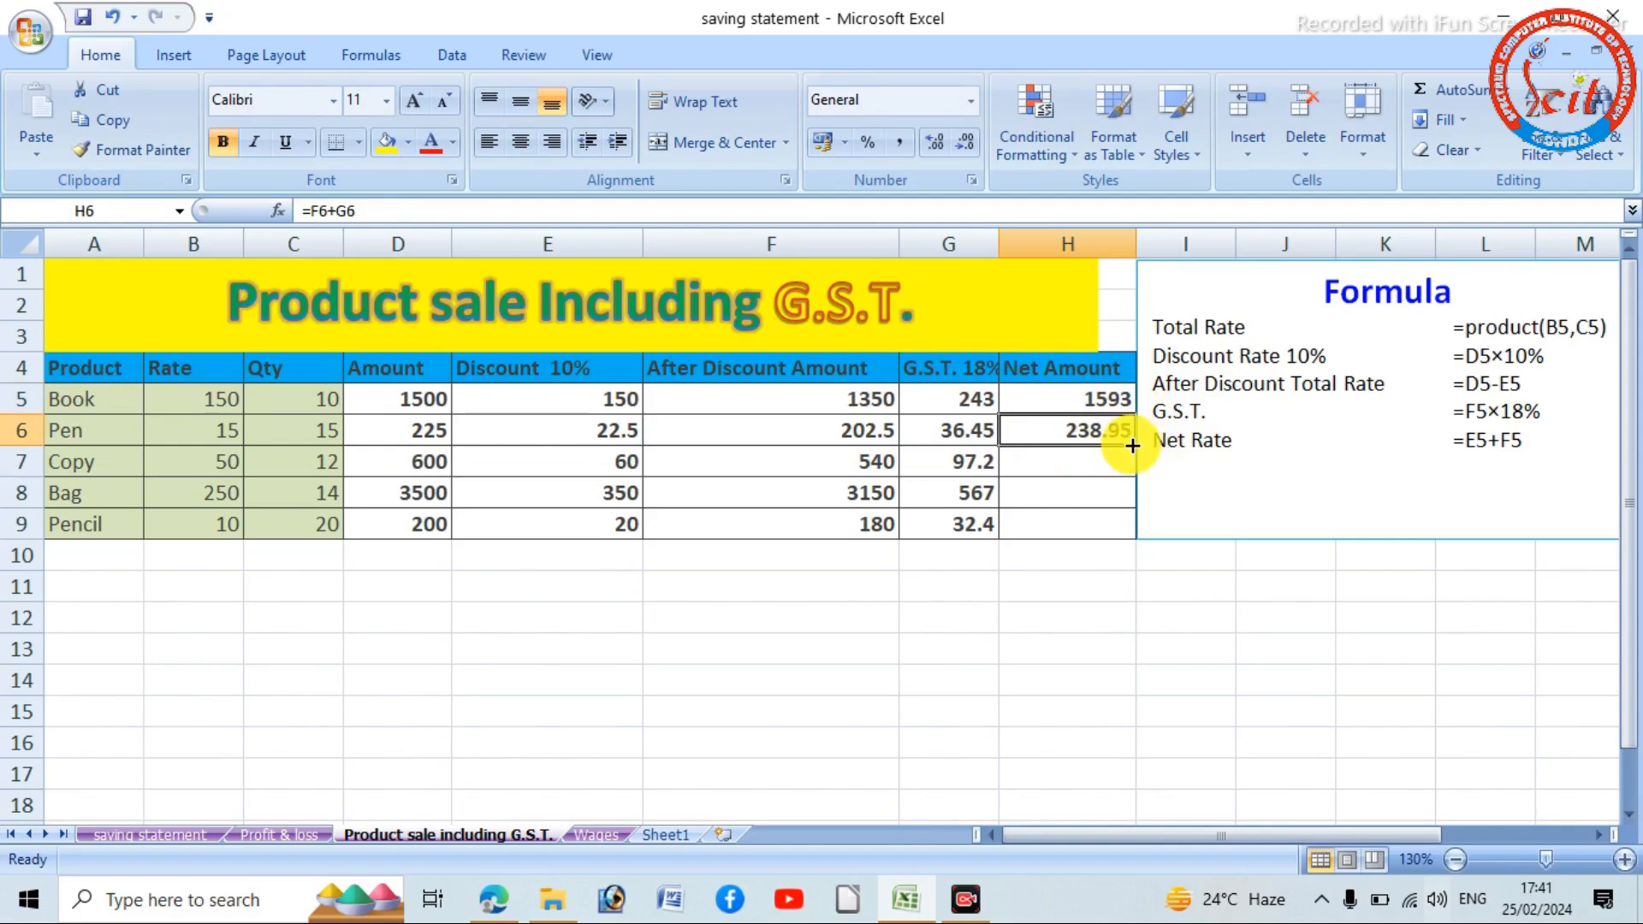
drag(1133, 445, 1133, 526)
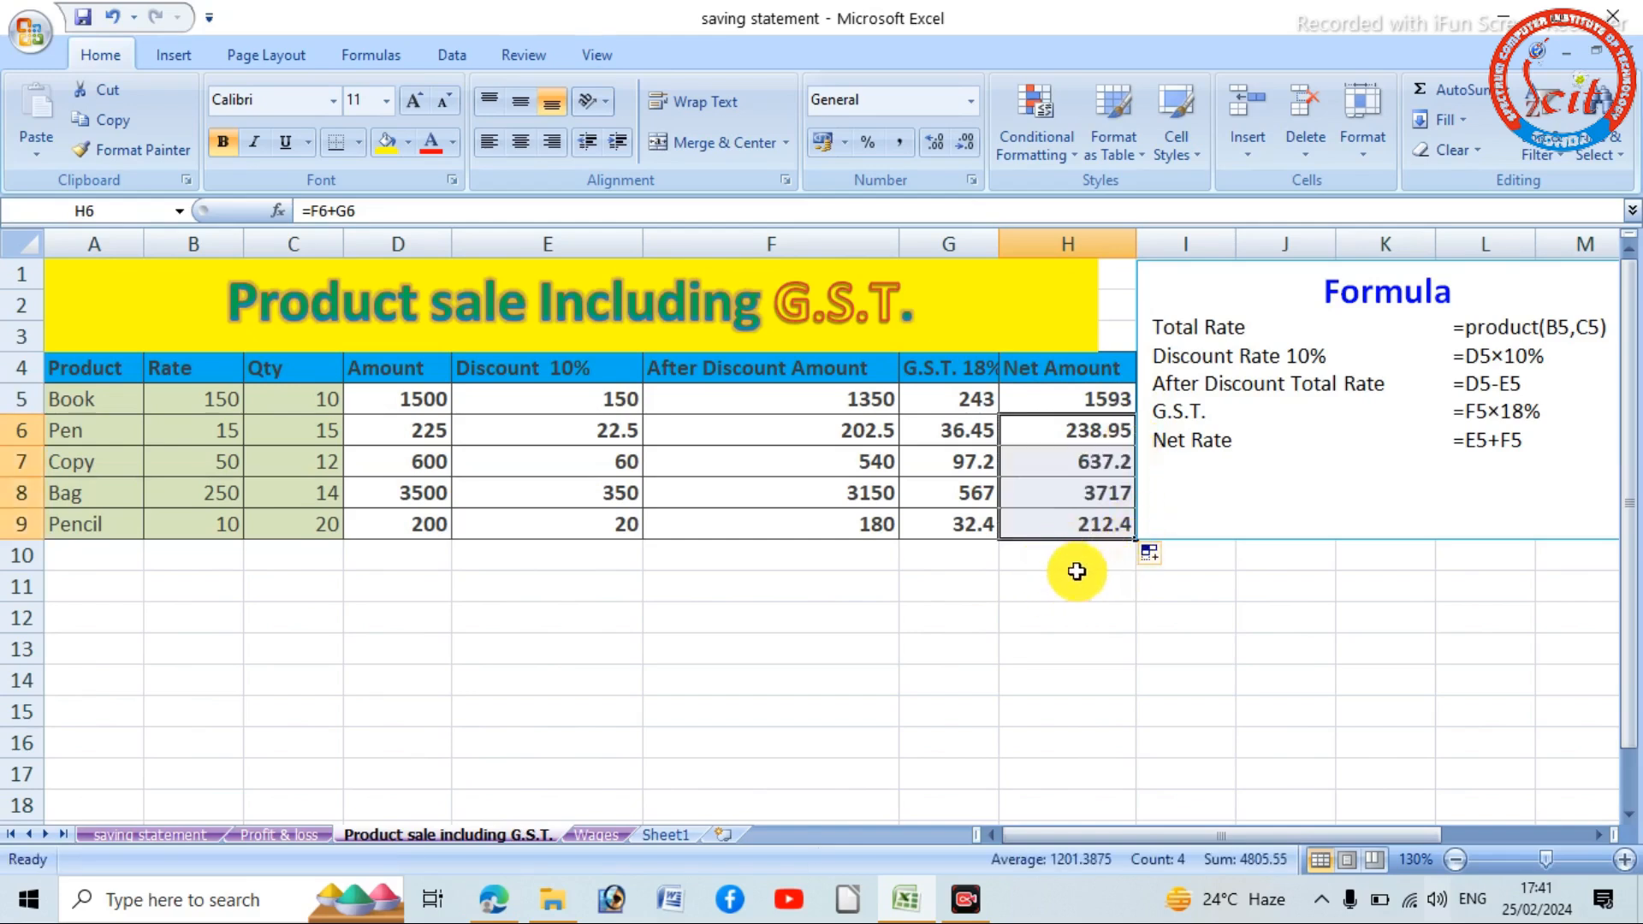
- Label G10 as Total and sum the net amounts in H10 with =SUM(H5:H9)
click(905, 561)
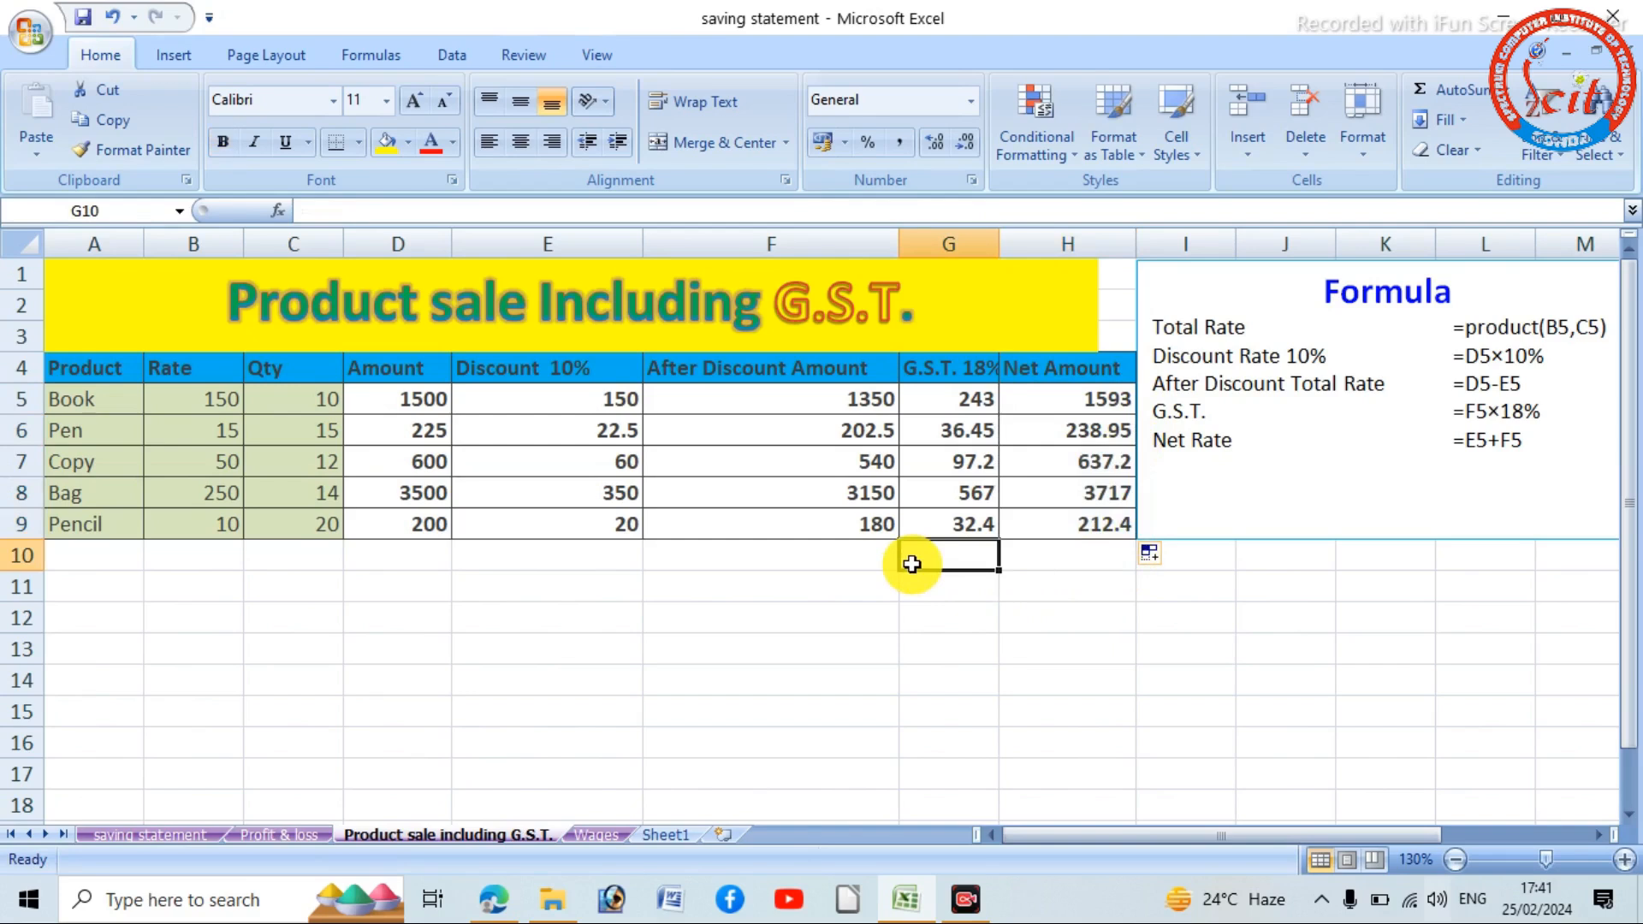
text(T)
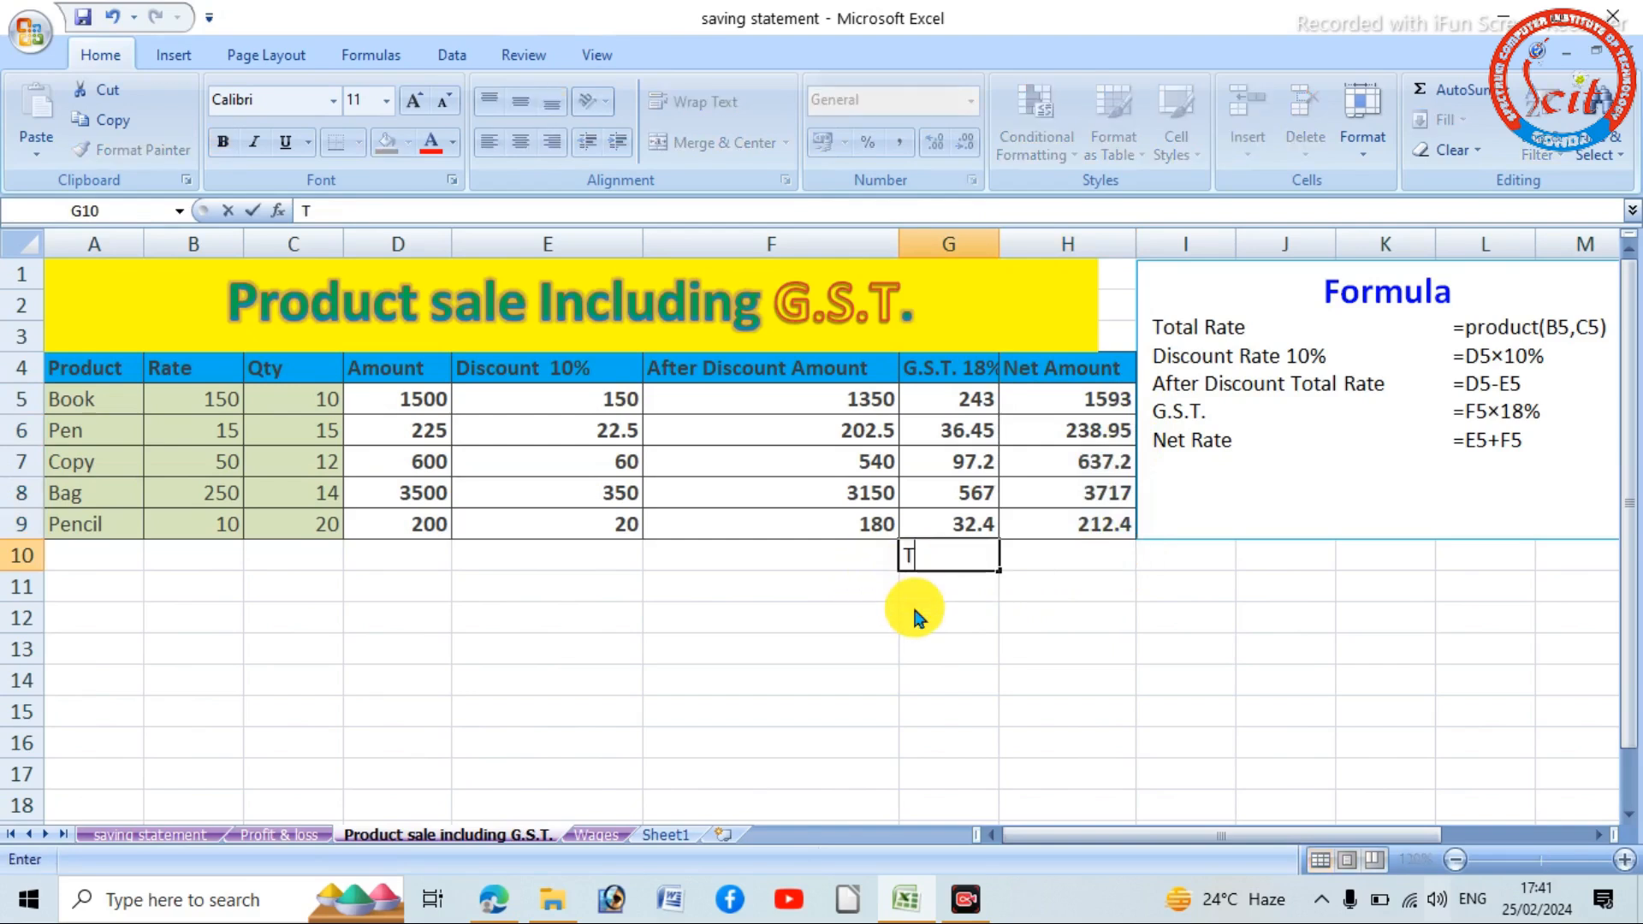
text(otal)
click(1093, 555)
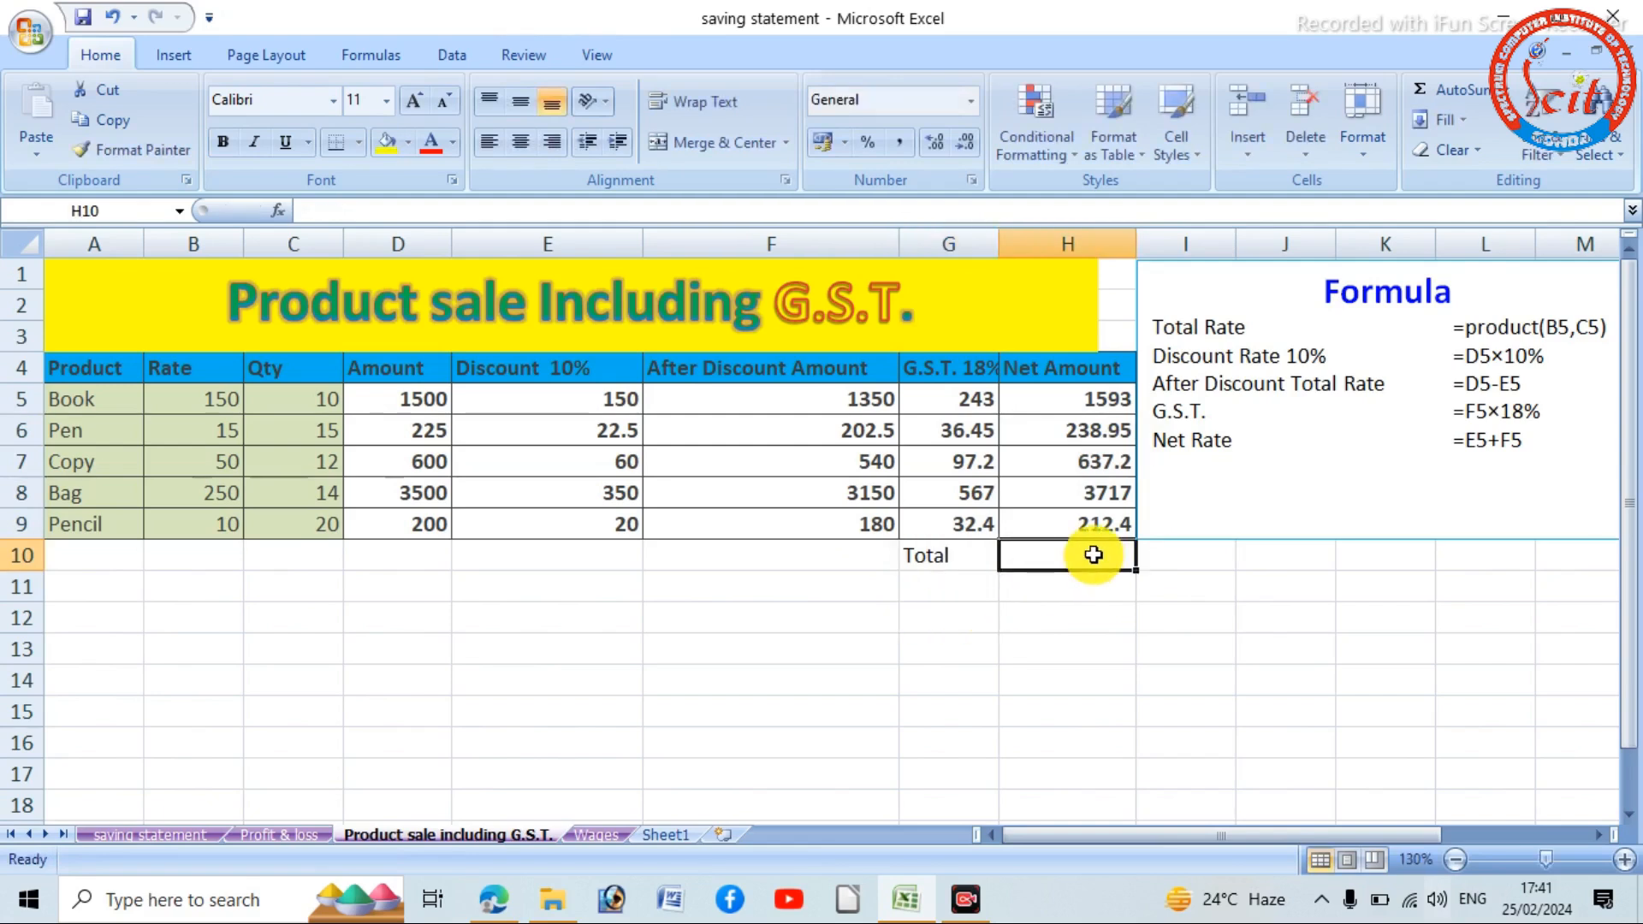
click(1458, 94)
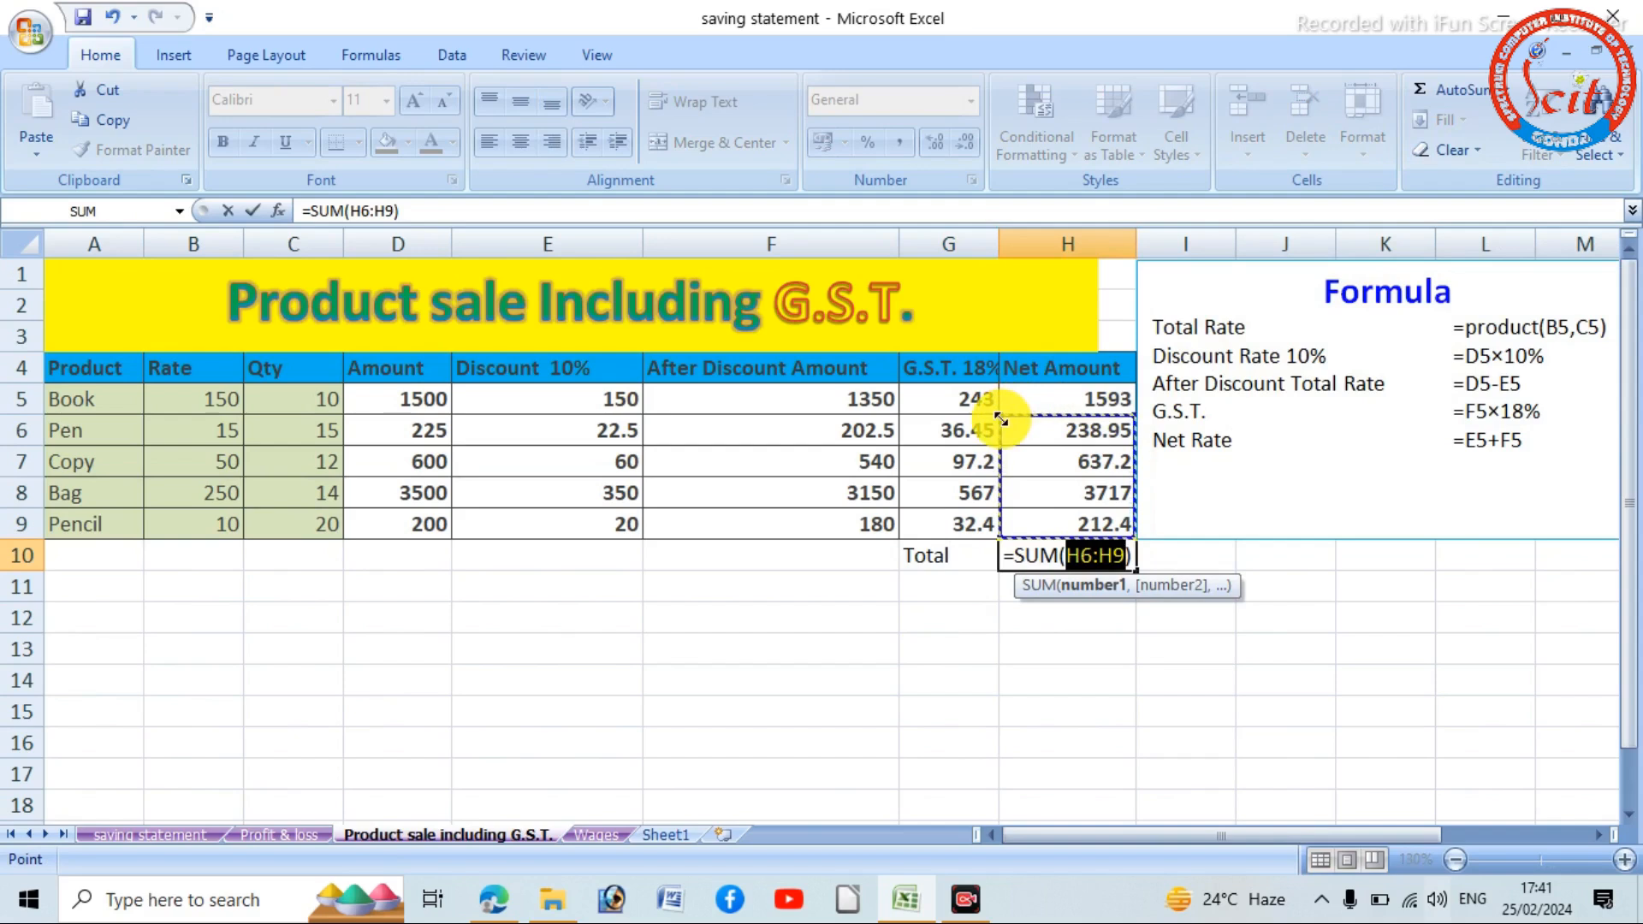
mouse_move(999, 416)
mouse_down()
mouse_move(1001, 396)
mouse_move(1027, 426)
mouse_up()
key(Return)
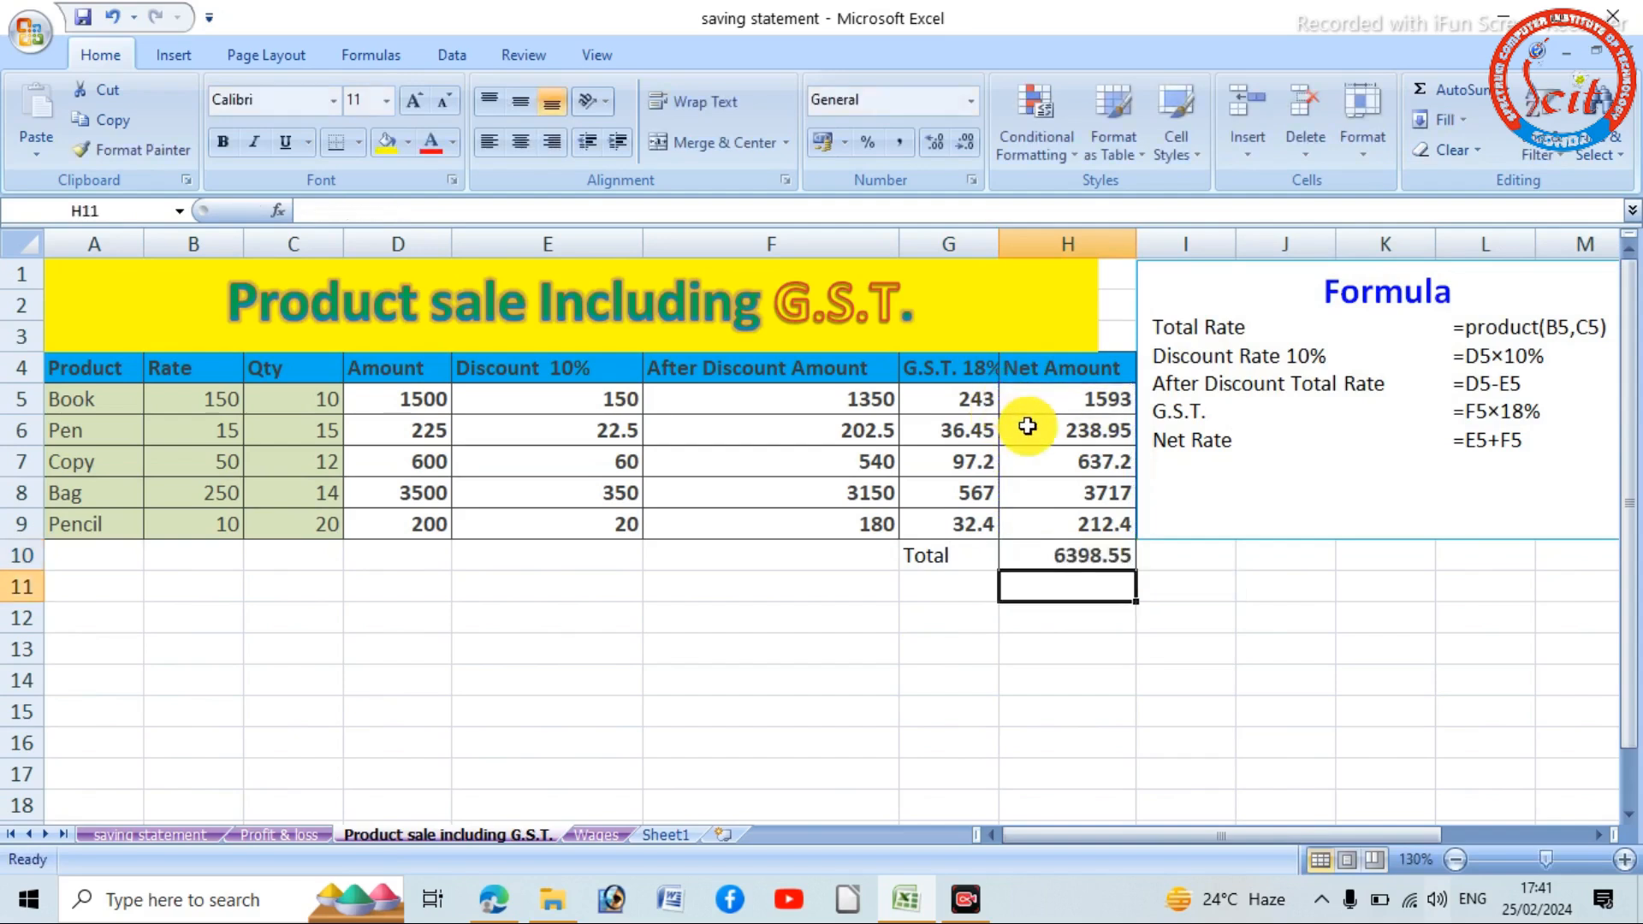
- Colour the total in H10 red and apply outside borders around G10:H10
click(1070, 561)
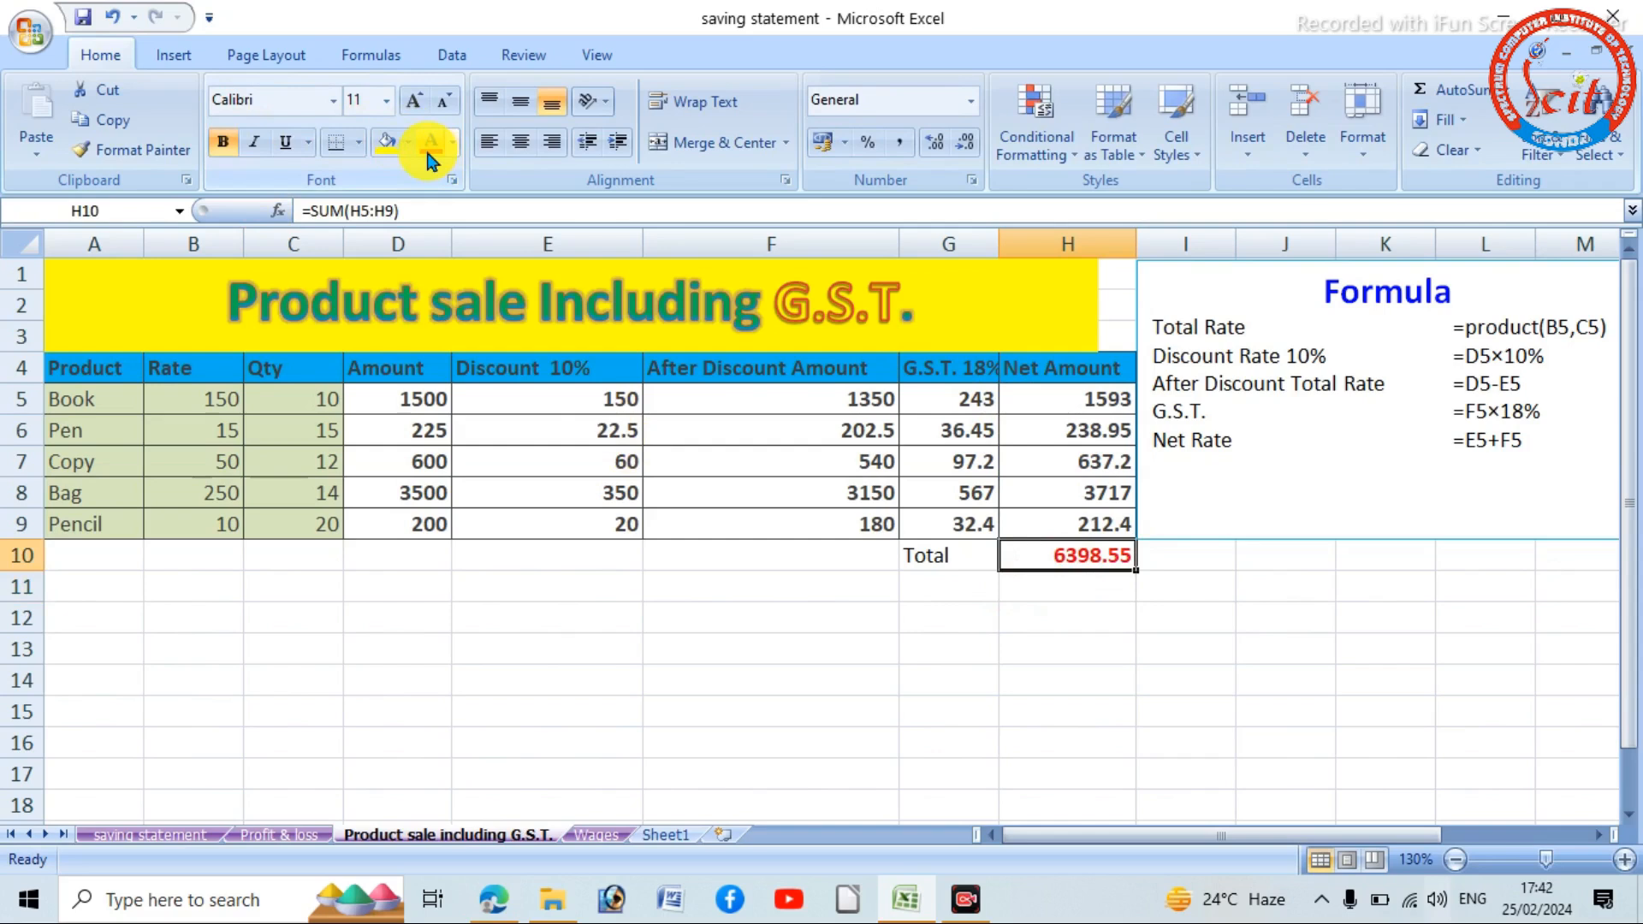
click(770, 552)
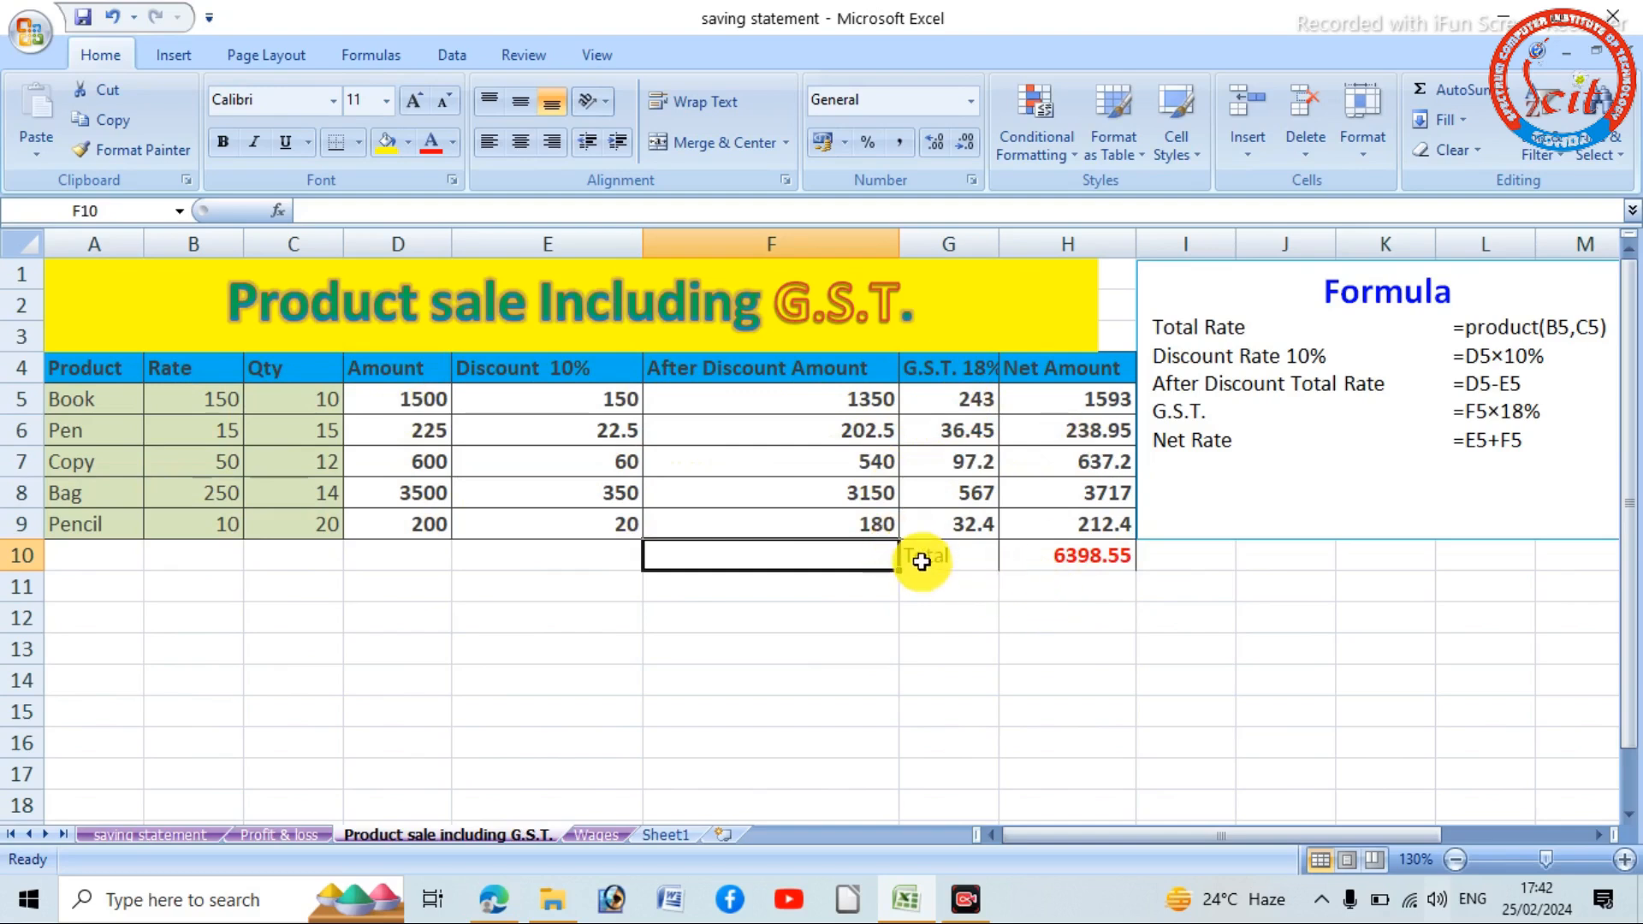
drag(920, 555, 1040, 562)
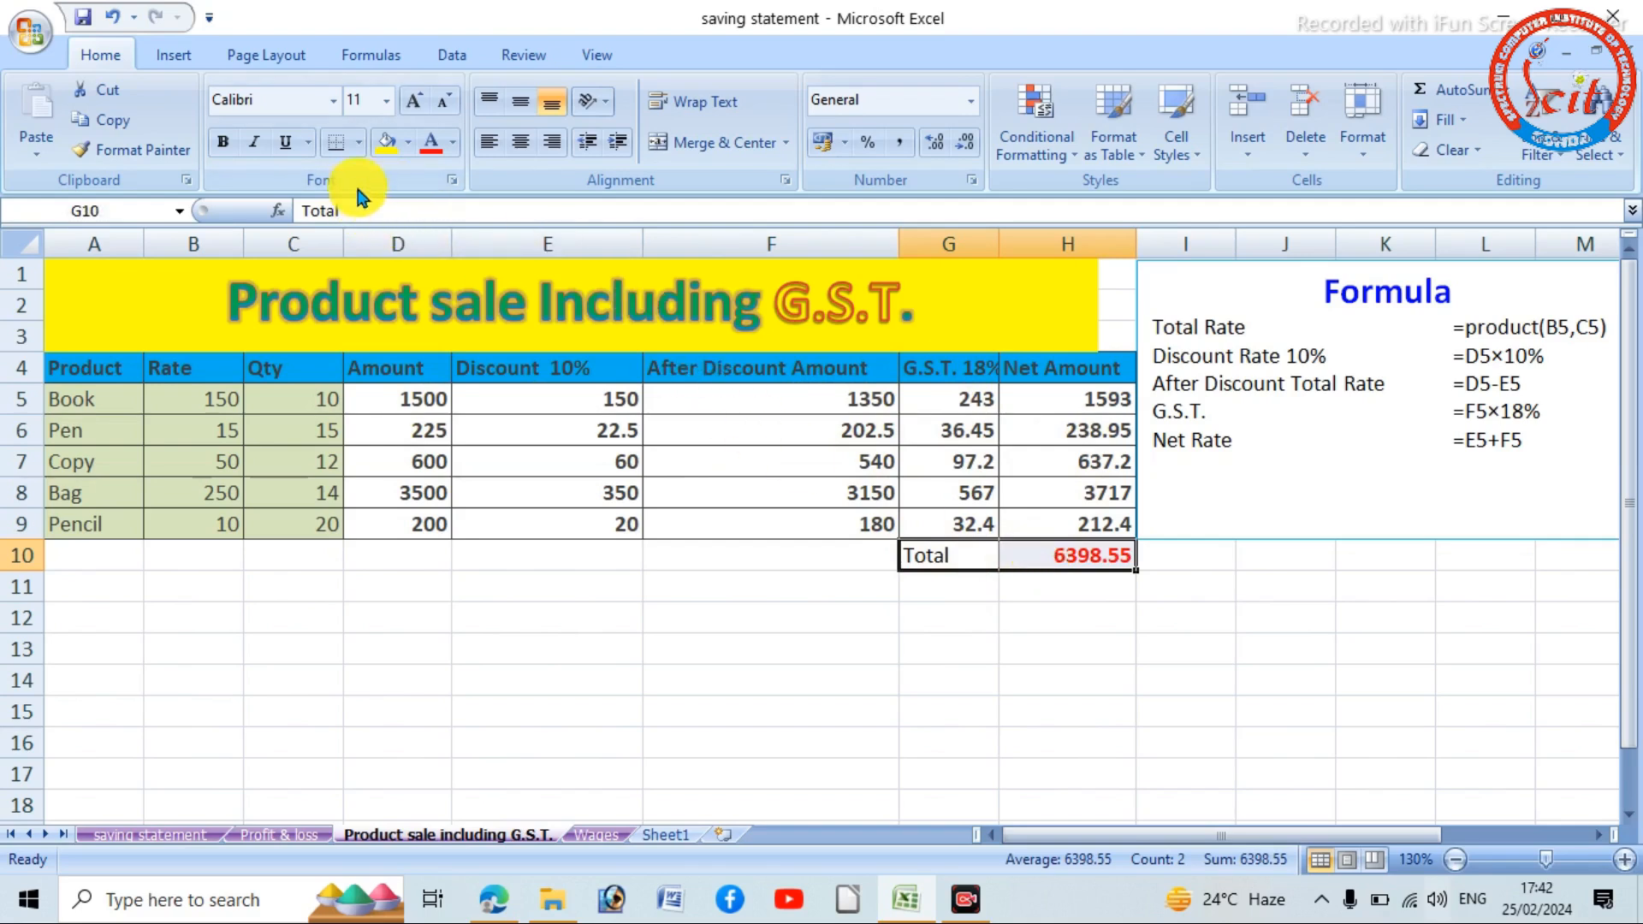
click(357, 140)
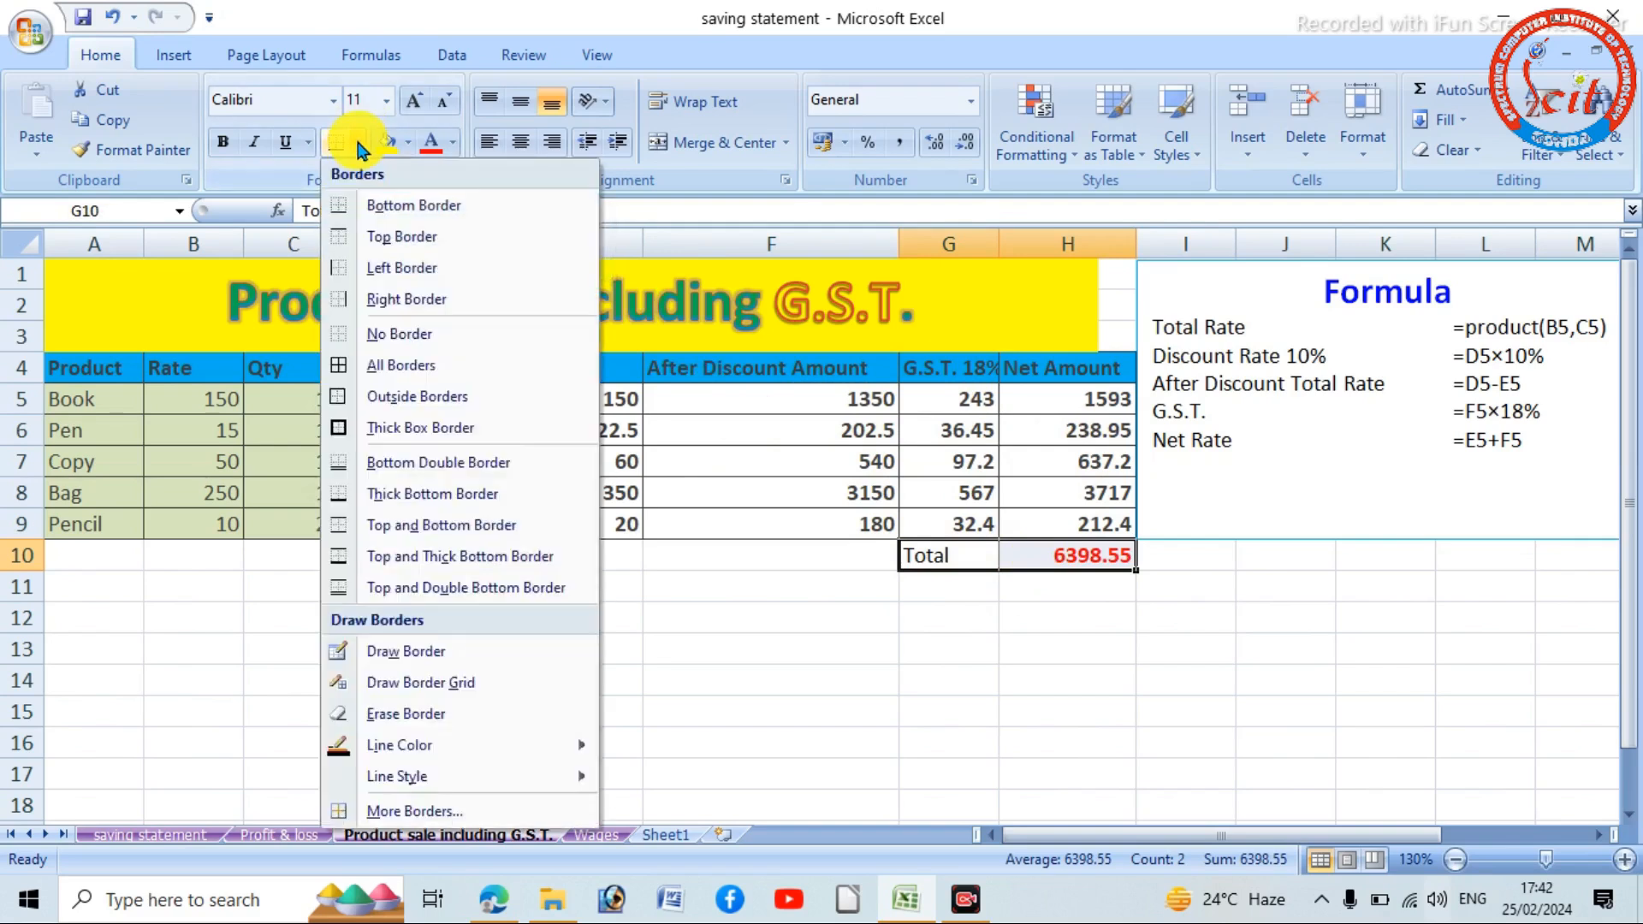
click(366, 394)
click(877, 694)
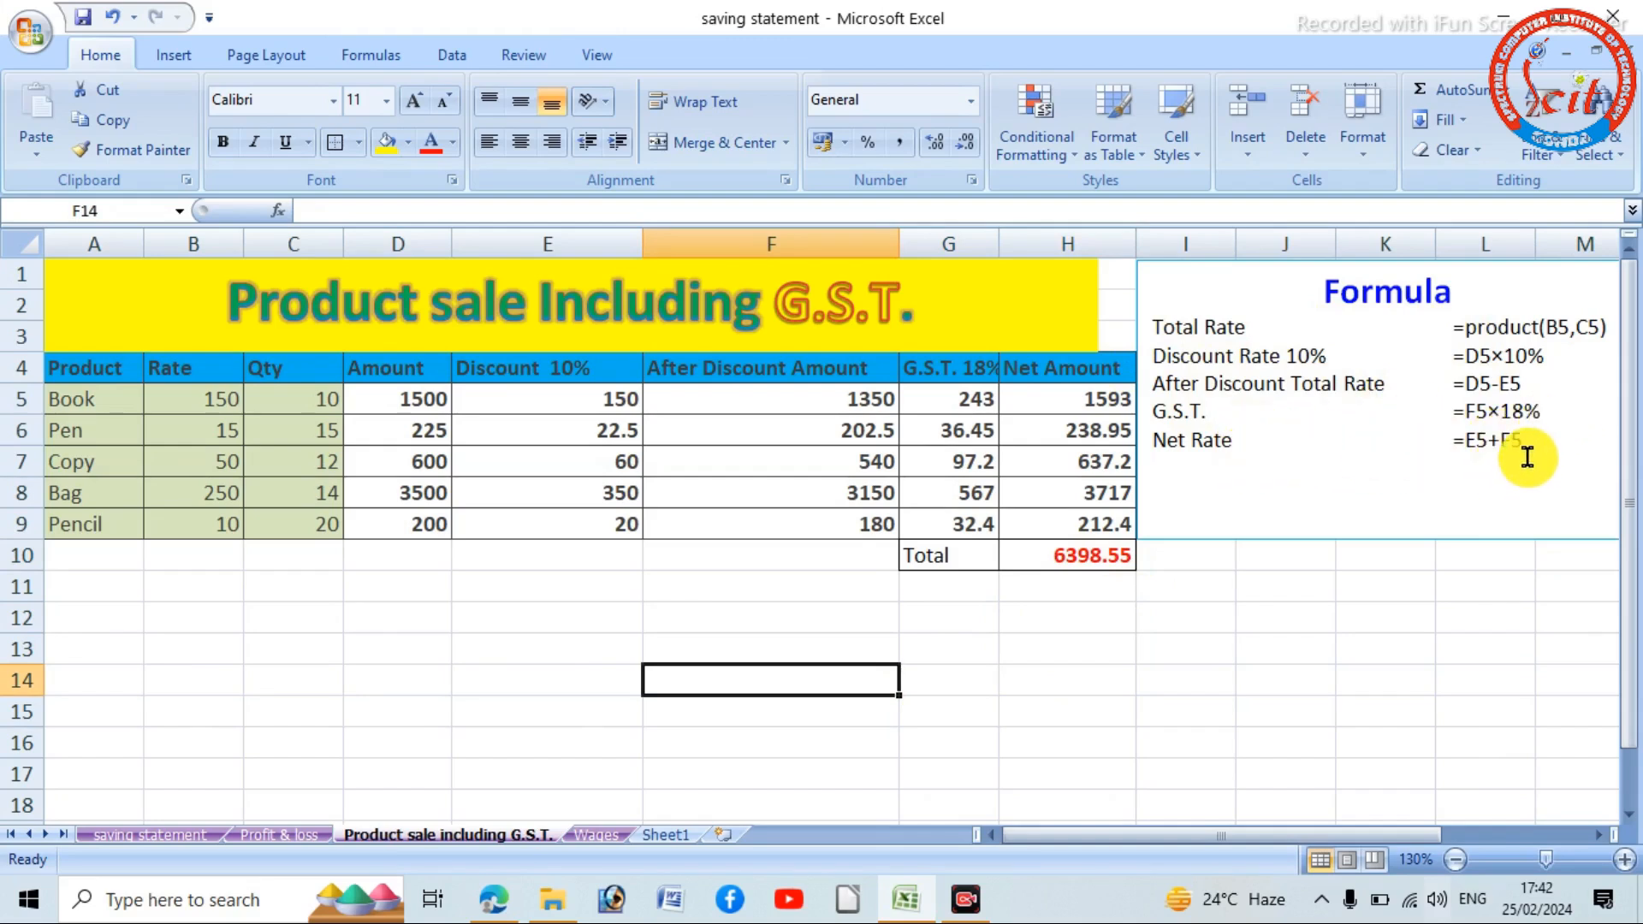
- Delete the word Rate from the Net Rate label in the Formula text box
click(1230, 438)
key(BackSpace)
key(BackSpace)
key(BackSpace)
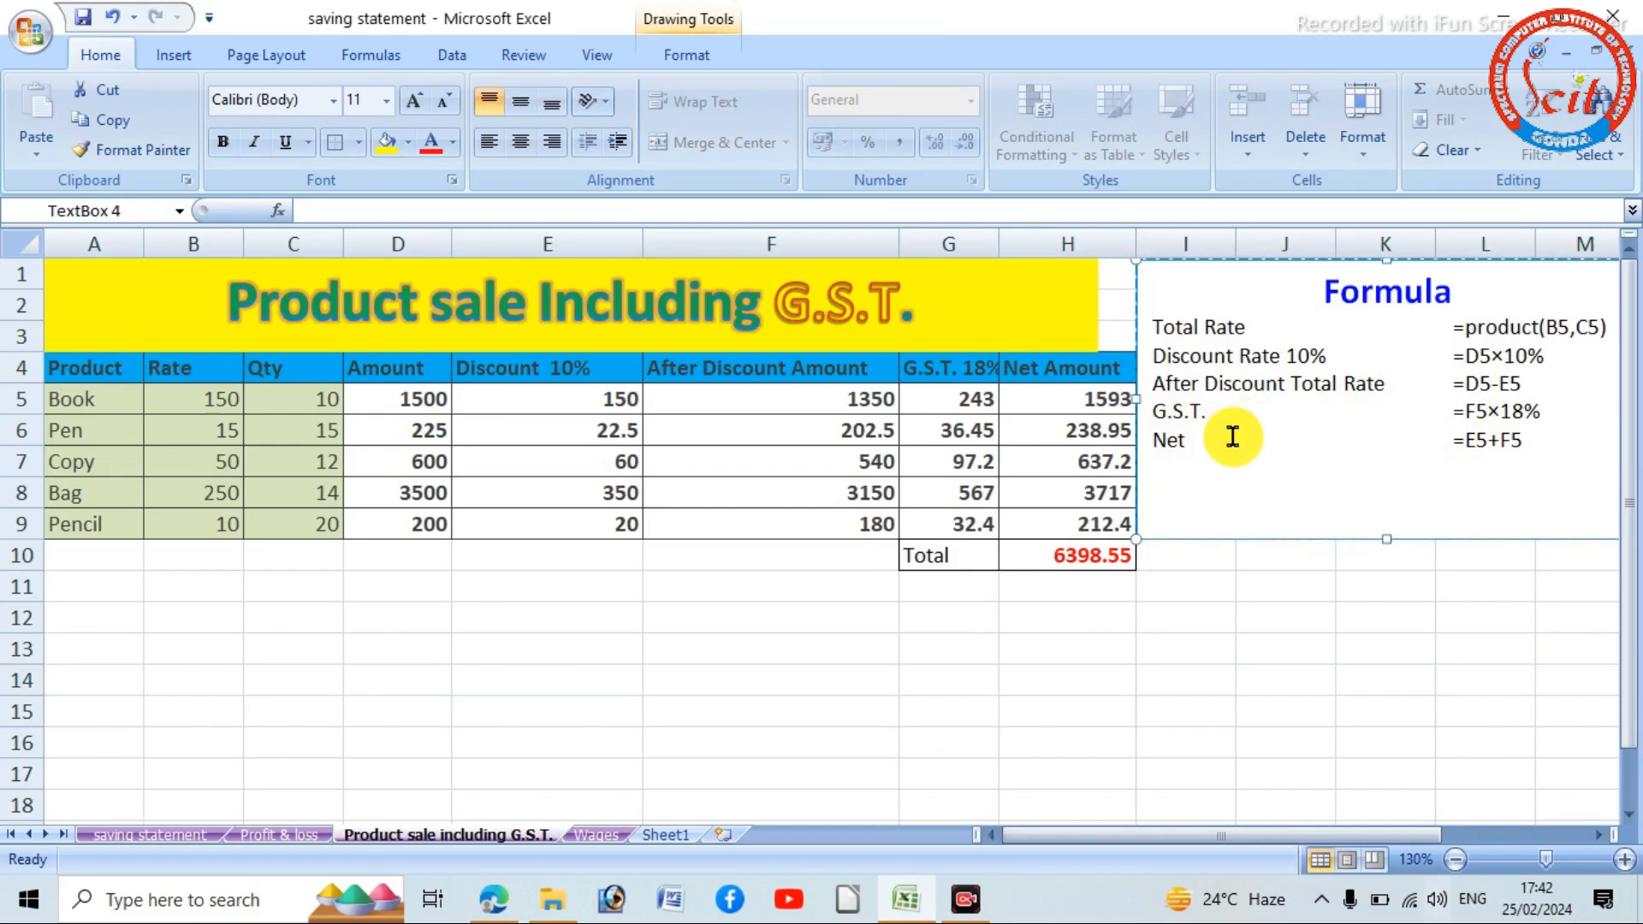